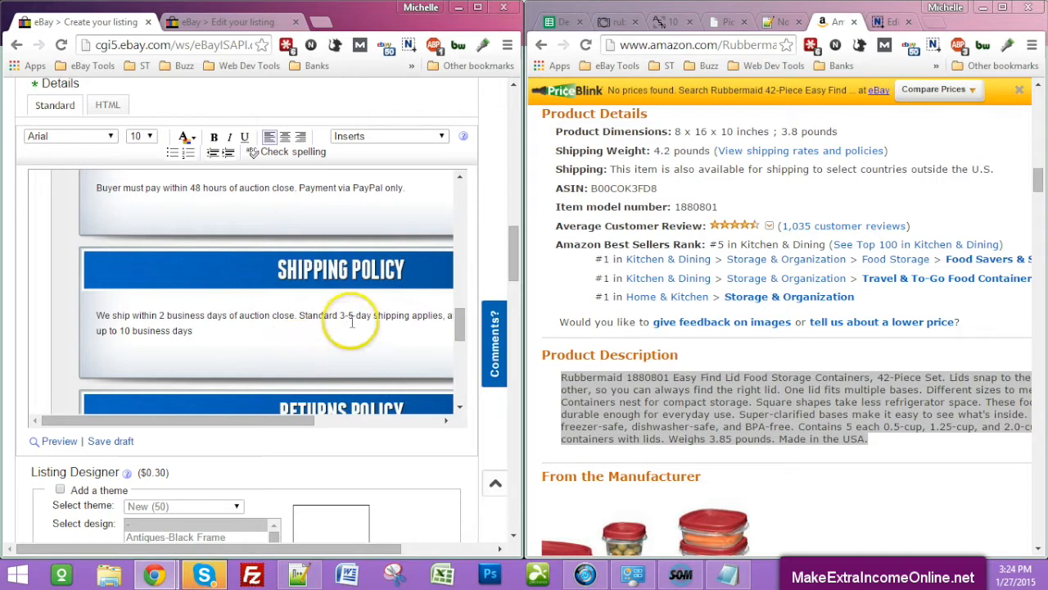
Complete the Shipping Policy text so it reads "Standard 3-5 business day shipping" and ends with "may take up to 10 business days to arrive."
{"action": "type", "text": "business"}
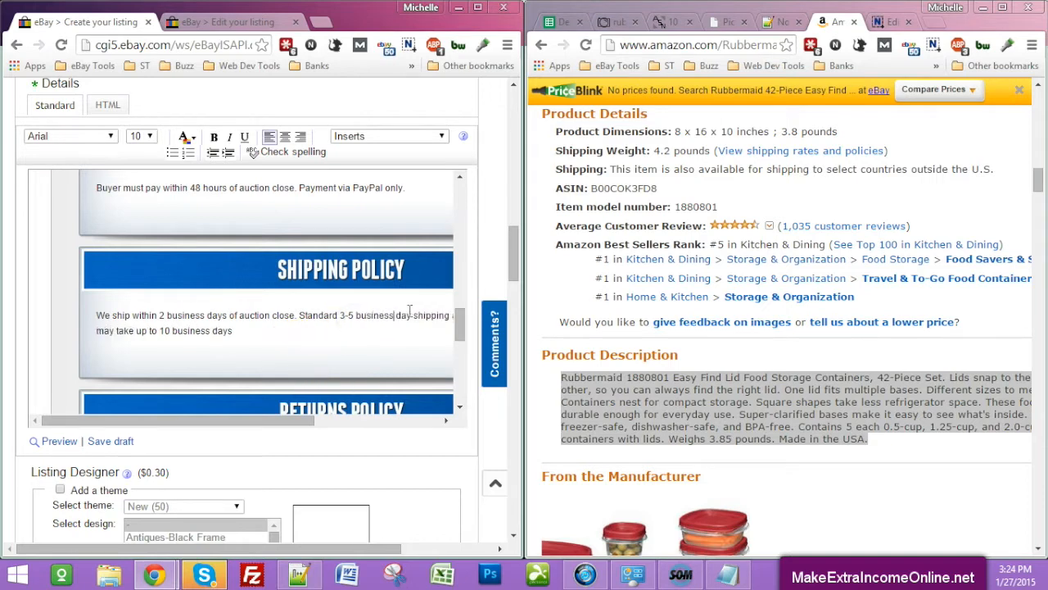
{"action": "type", "text": " days to arrive."}
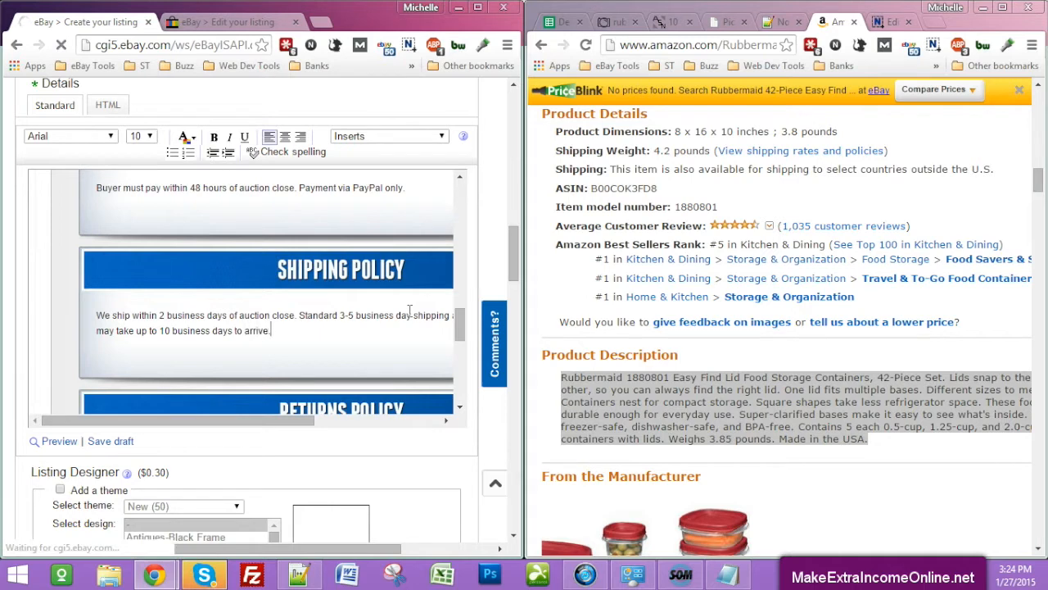
{"action": "left_click", "coordinate": [379, 319]}
Add "We reserve the right to ship from a third party to ensure the fastest possible delivery of your item." to the Shipping Policy text
{"action": "scroll", "coordinate": [379, 317], "scroll_direction": "down", "scroll_amount": 2}
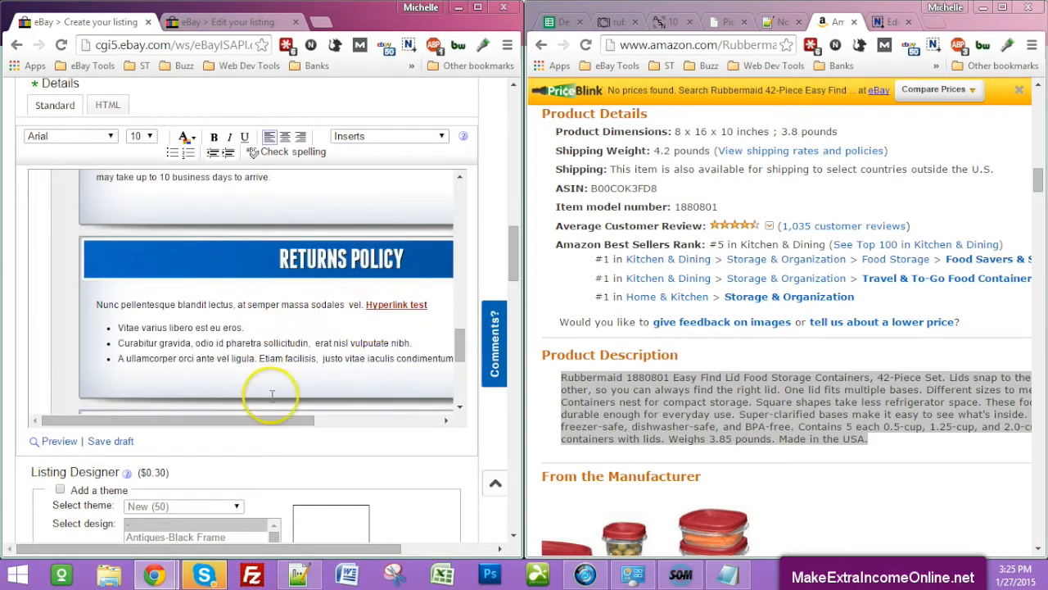
{"action": "left_click_drag", "start_coordinate": [276, 420], "coordinate": [394, 441]}
{"action": "scroll", "coordinate": [245, 319], "scroll_direction": "up", "scroll_amount": 2}
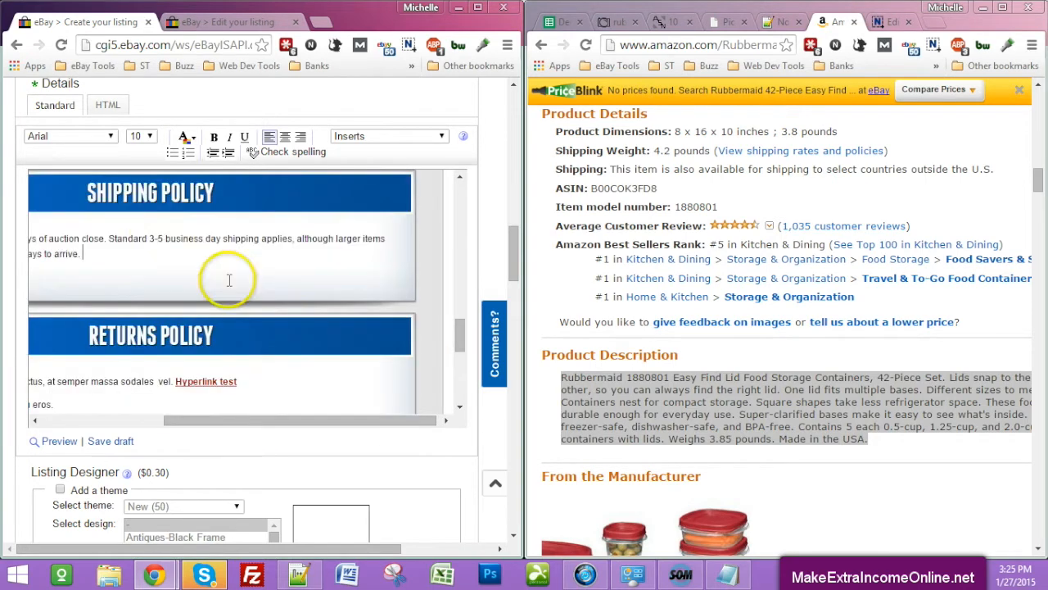
{"action": "type", "text": "W"}
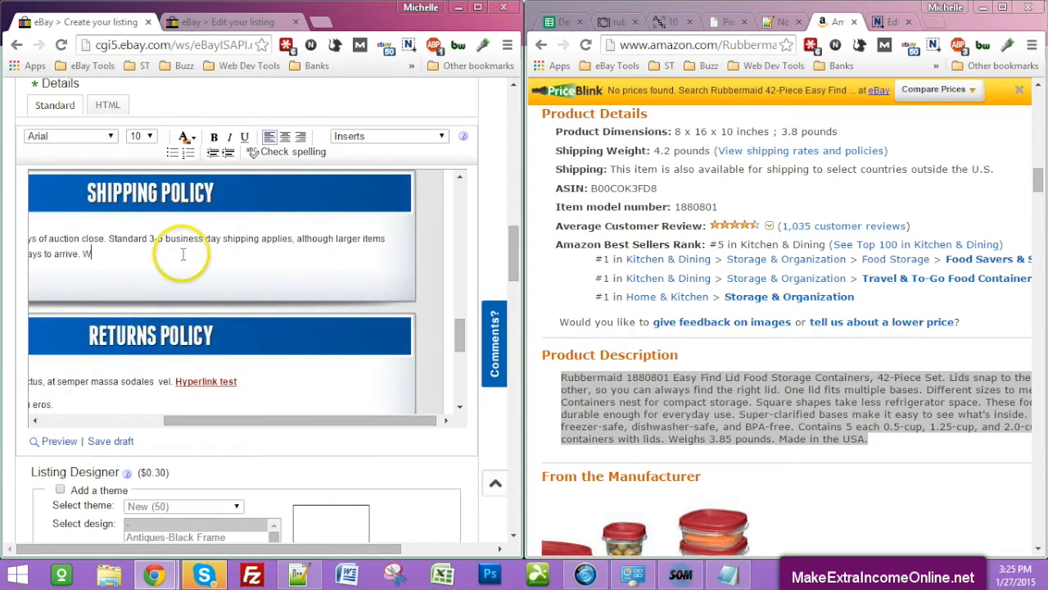
{"action": "type", "text": "e reserve the right to ship from a third part"}
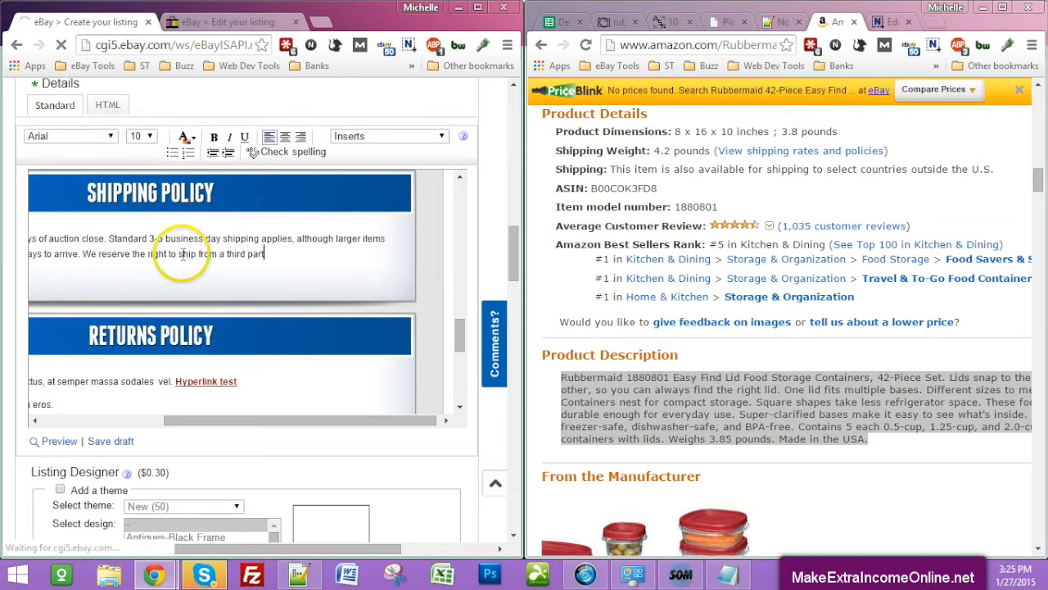
{"action": "type", "text": "y to ensure the fastest possible"}
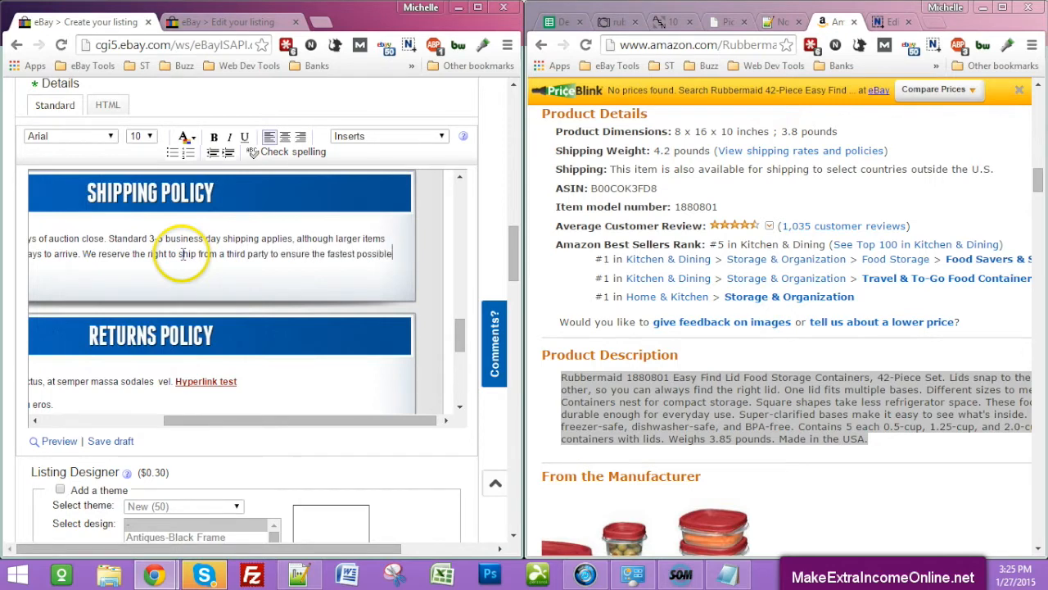
{"action": "type", "text": " delivery of your item."}
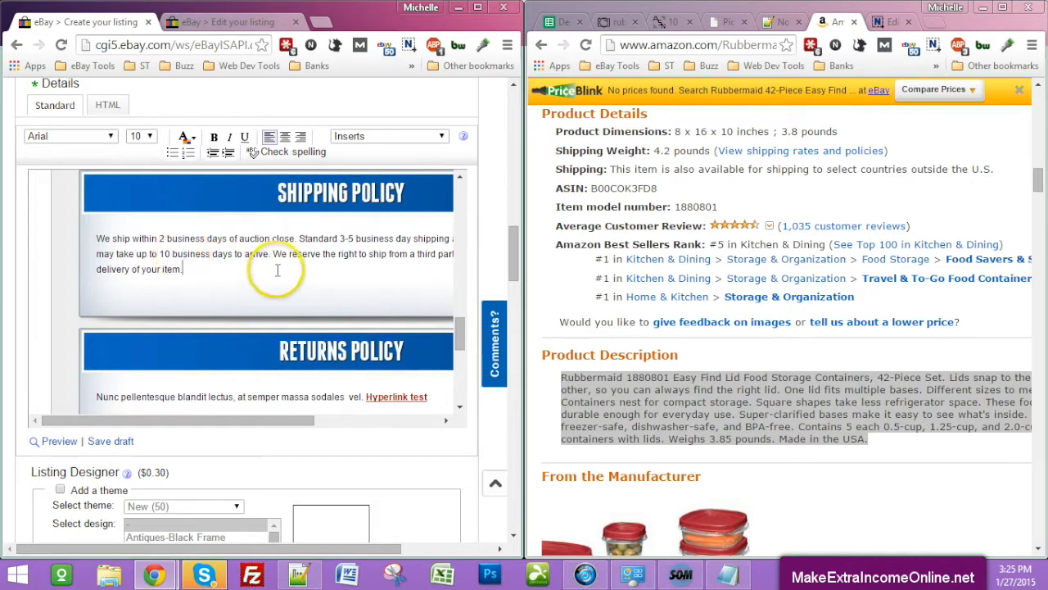
Replace the placeholder paragraph and bullets under Returns Policy with "We accept returns if the item is damaged during shipment"
{"action": "left_click", "coordinate": [284, 365]}
{"action": "scroll", "coordinate": [287, 367], "scroll_direction": "down", "scroll_amount": 2}
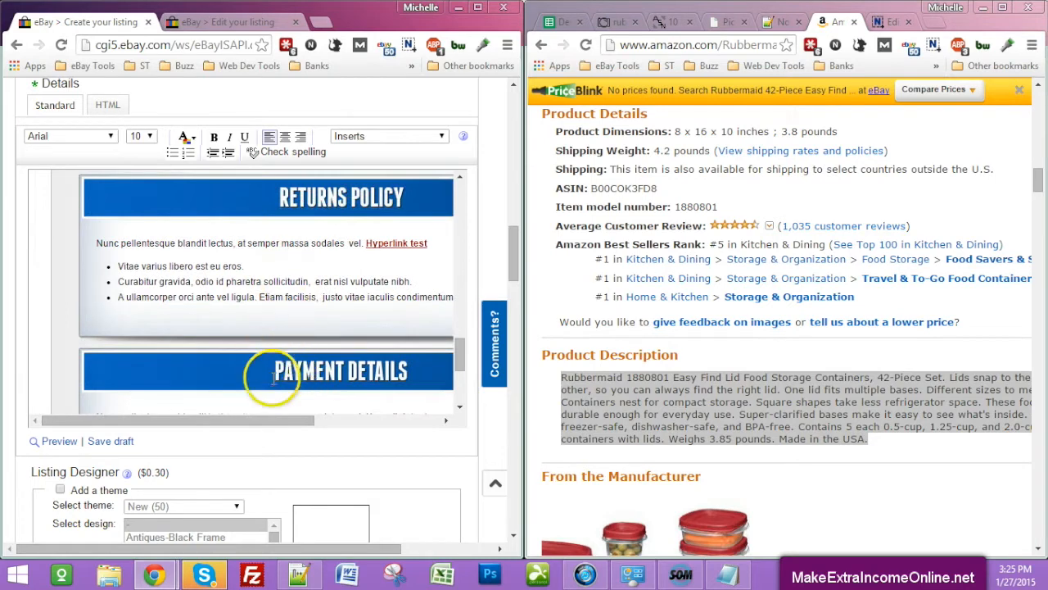
{"action": "left_click_drag", "start_coordinate": [270, 419], "coordinate": [358, 430]}
{"action": "left_click_drag", "start_coordinate": [329, 291], "coordinate": [94, 240]}
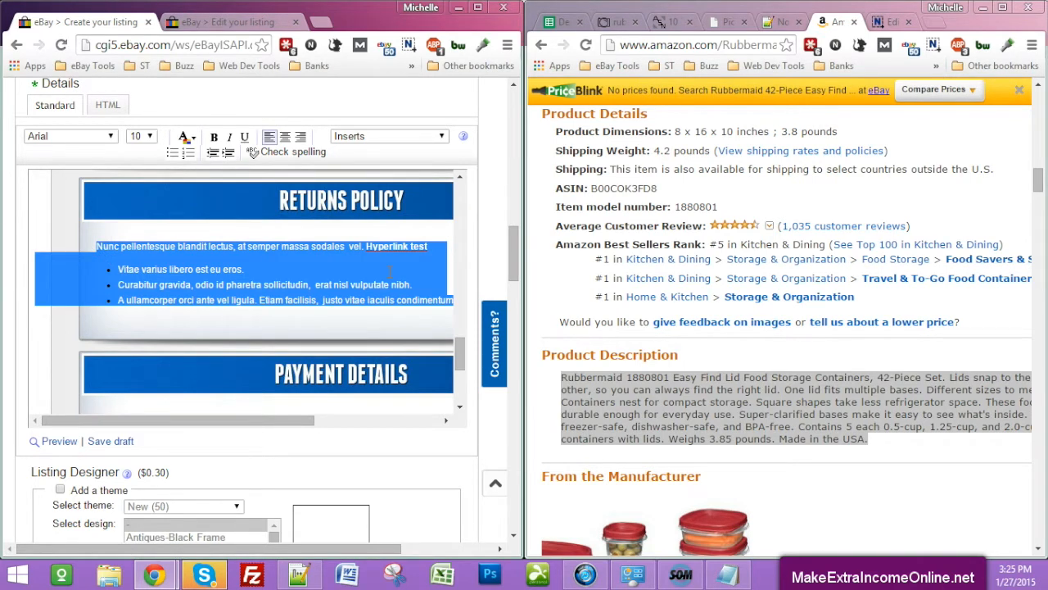
{"action": "type", "text": "We accept returns if the itm"}
{"action": "type", "text": "m is damaged during shipment"}
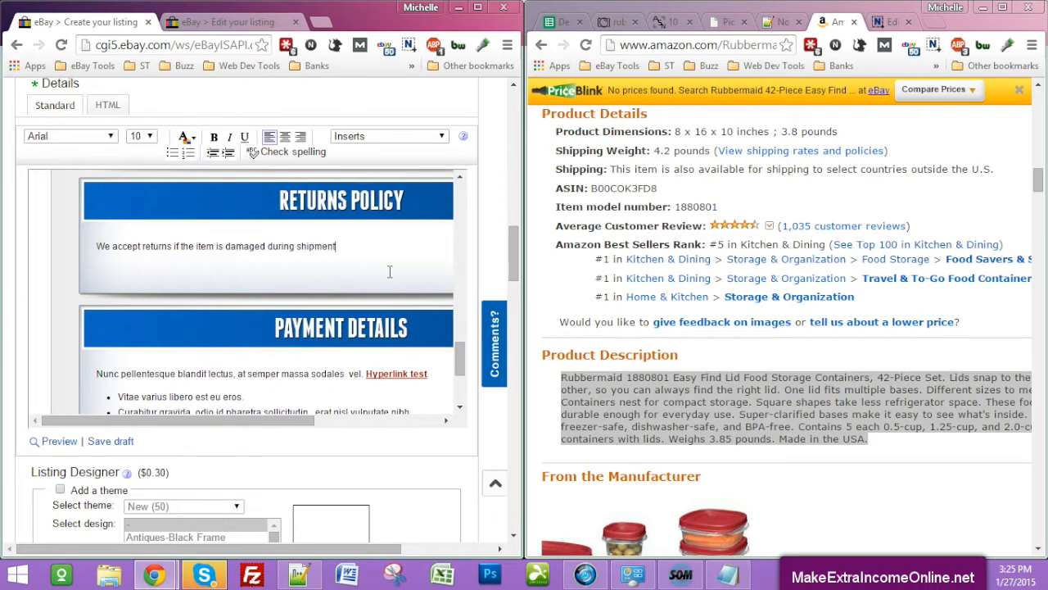
Continue the Returns Policy sentence with ", in which case we will exchange the item for a new undamaged one. Otherwise no returns accepted."
{"action": "type", "text": ", w"}
{"action": "key", "text": "BackSpace"}
{"action": "type", "text": "in which case we will exchange the item"}
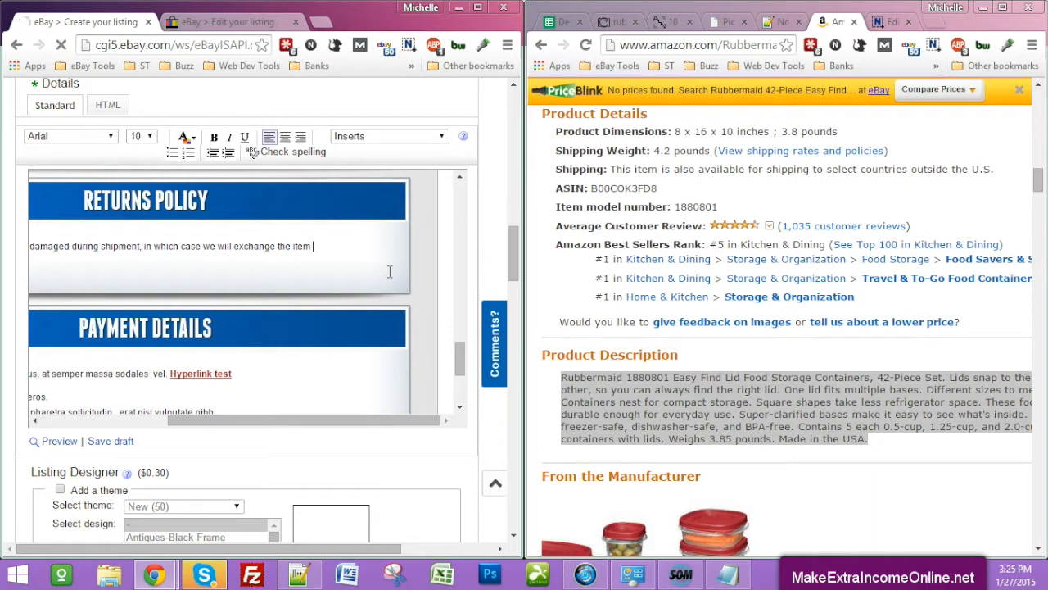
{"action": "type", "text": " for a ne"}
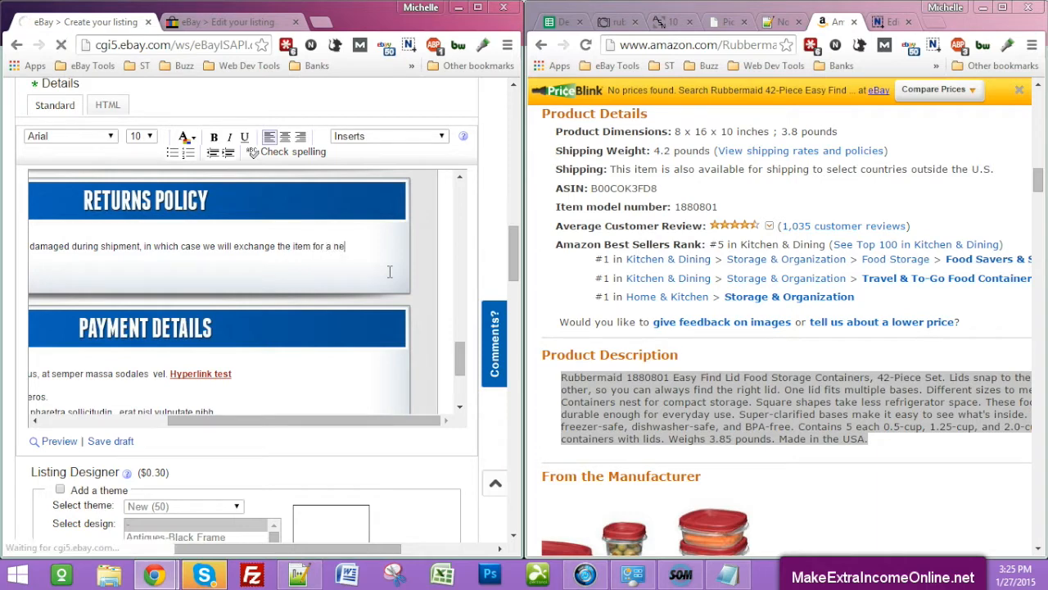
{"action": "type", "text": "w undamaged o"}
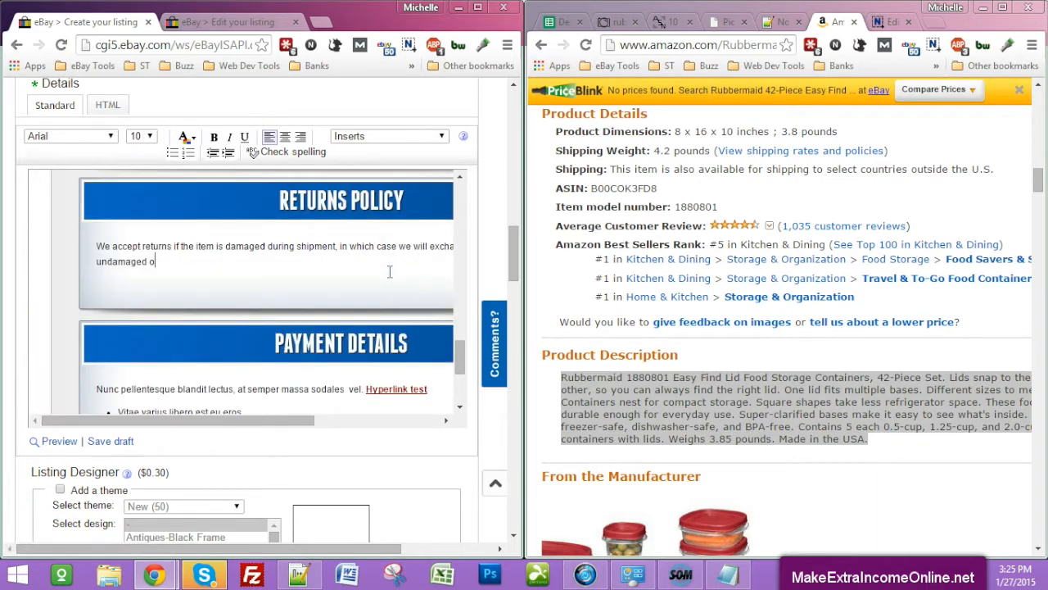
{"action": "type", "text": "ne. Otherwise no returns accepted."}
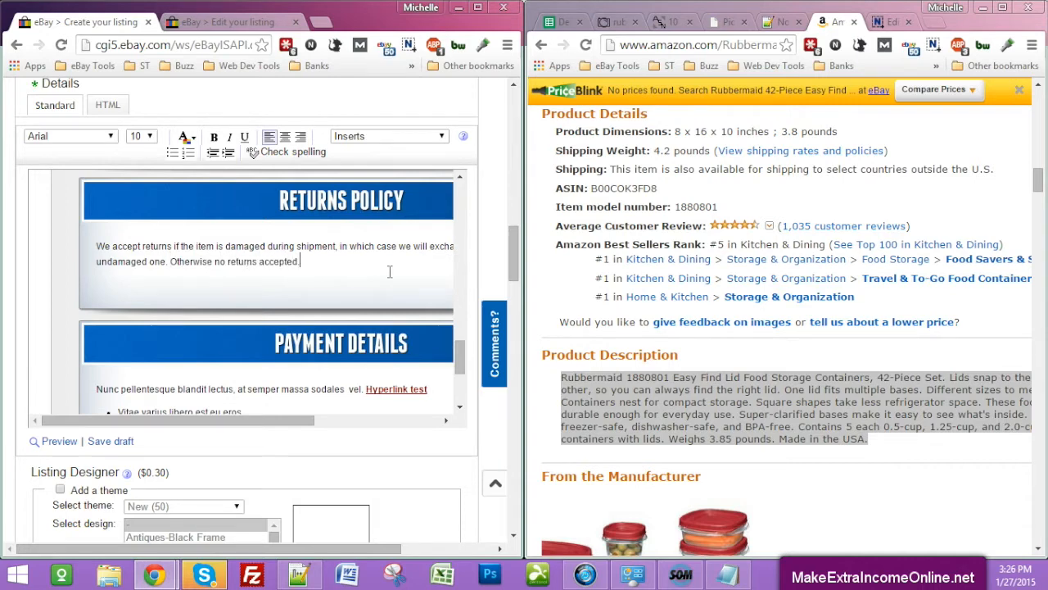
{"action": "left_click", "coordinate": [388, 244]}
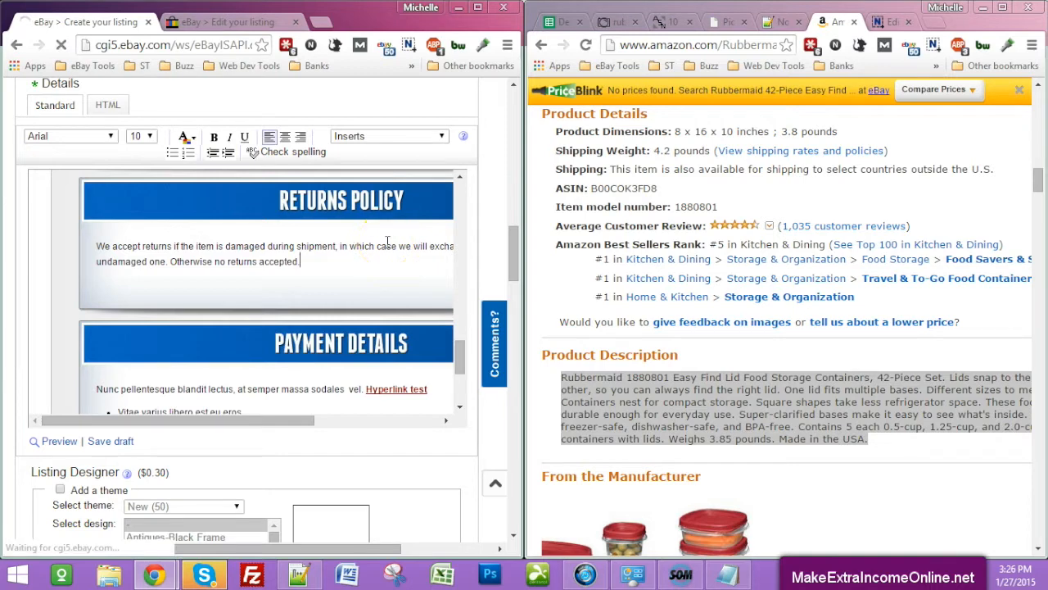
Replace the placeholder paragraph and bullets under Payment Details with "Pay through eBay"
{"action": "scroll", "coordinate": [388, 240], "scroll_direction": "down", "scroll_amount": 2}
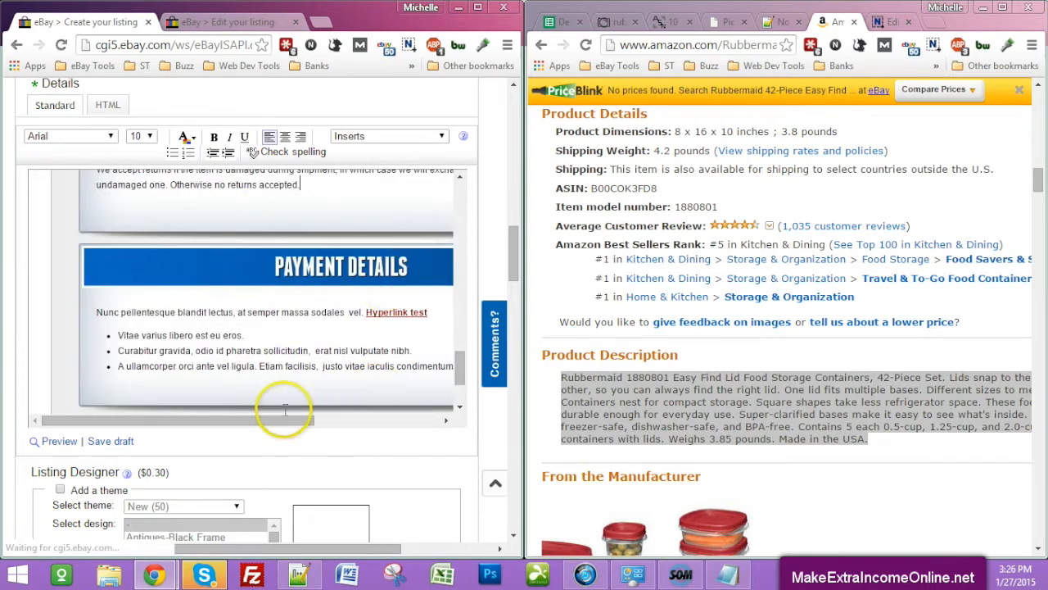
{"action": "left_click_drag", "start_coordinate": [303, 426], "coordinate": [315, 432]}
{"action": "left_click_drag", "start_coordinate": [303, 370], "coordinate": [72, 312]}
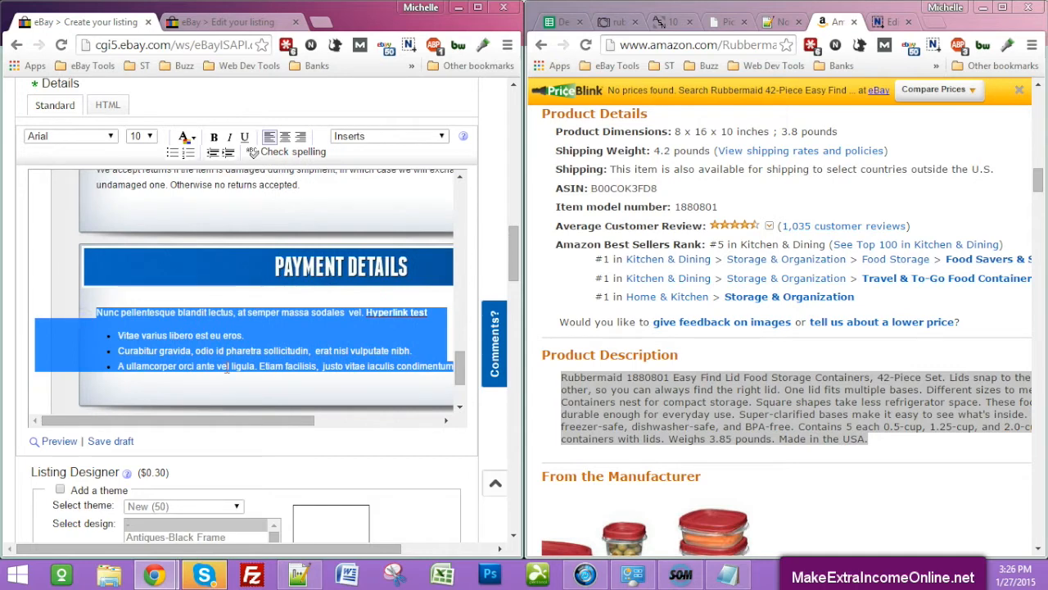
{"action": "type", "text": "Pay through eBay PayPal"}
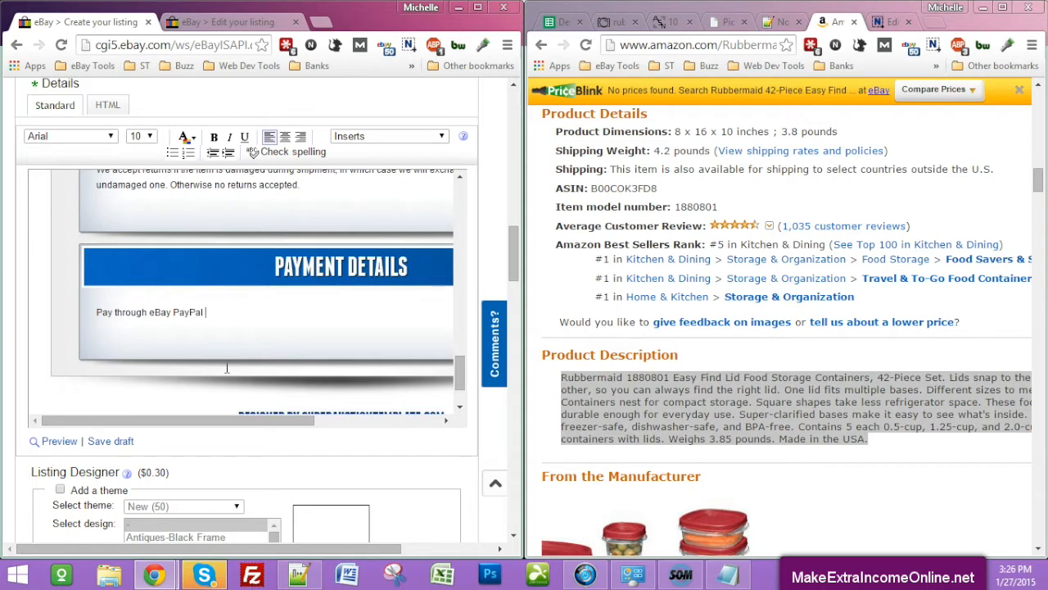
{"action": "type", "text": " account"}
{"action": "key", "text": "BackSpace"}
{"action": "key", "text": "BackSpace"}
{"action": "key", "text": "BackSpace"}
{"action": "key", "text": "BackSpace"}
{"action": "key", "text": "BackSpace"}
{"action": "key", "text": "BackSpace"}
{"action": "key", "text": "BackSpace"}
{"action": "key", "text": "BackSpace"}
{"action": "key", "text": "BackSpace"}
{"action": "key", "text": "BackSpace"}
{"action": "key", "text": "BackSpace"}
{"action": "key", "text": "BackSpace"}
{"action": "key", "text": "BackSpace"}
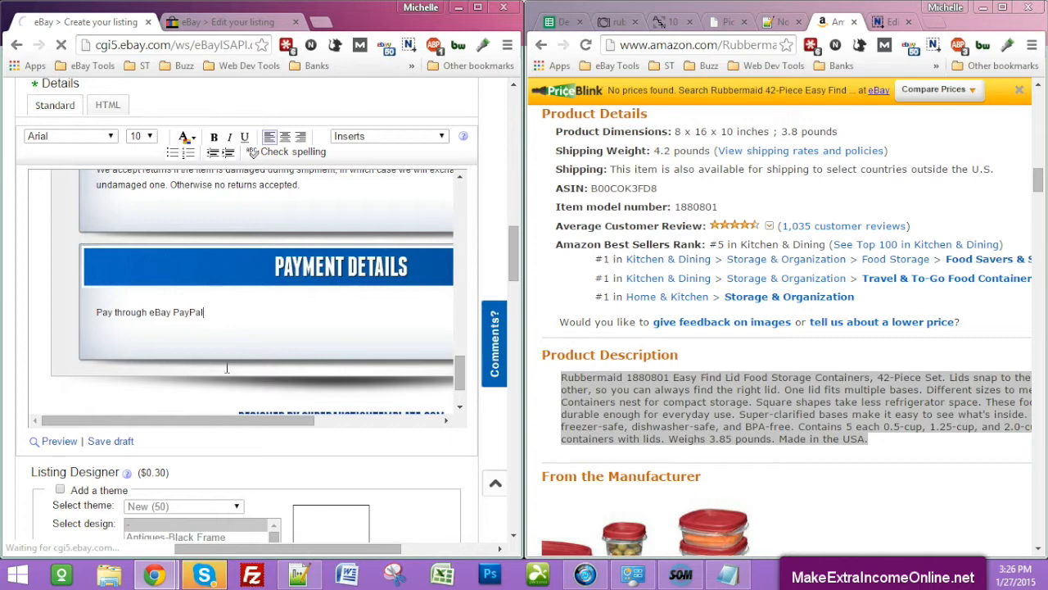
{"action": "type", "text": "ay"}
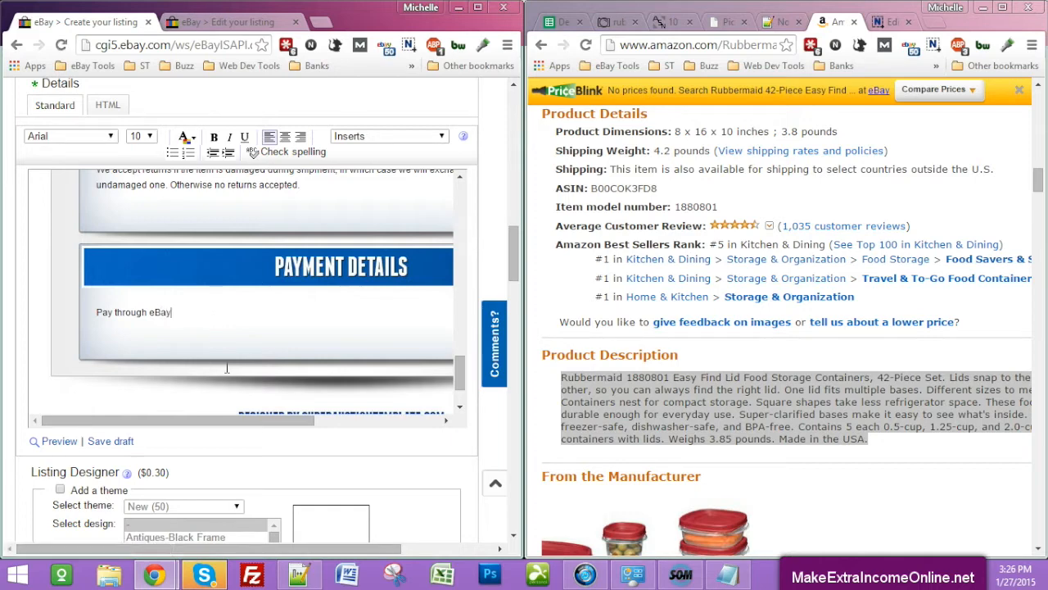
Continue the Payment Details text with "and PayPal within 48 hours of auction close. Sales tax applies in states that charge it."
{"action": "type", "text": " and PayPal"}
{"action": "key", "text": "BackSpace"}
{"action": "key", "text": "BackSpace"}
{"action": "key", "text": "BackSpace"}
{"action": "key", "text": "BackSpace"}
{"action": "type", "text": "on close. Sales tax a"}
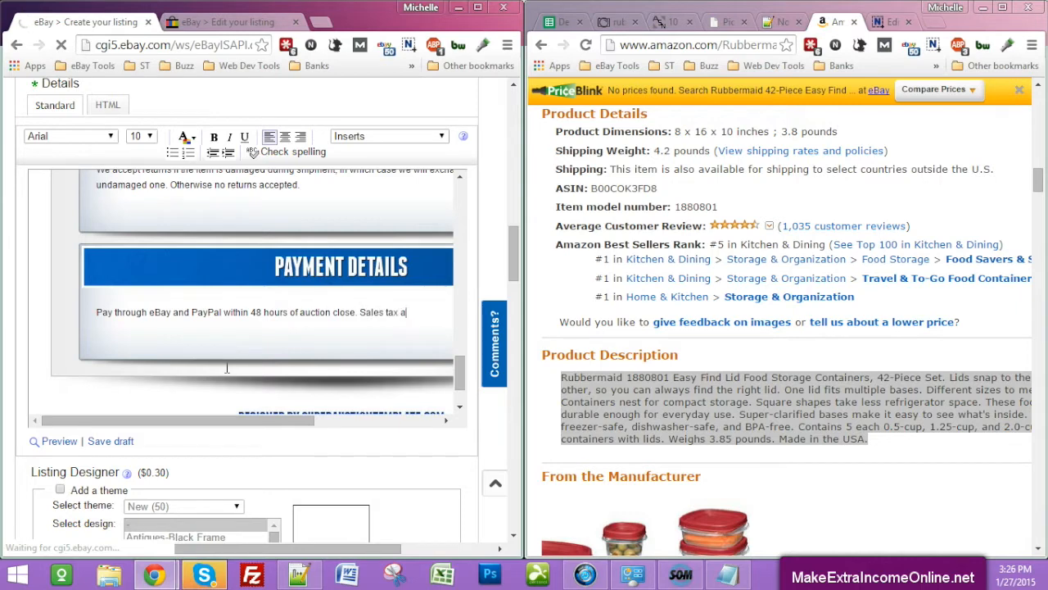
{"action": "type", "text": "pplies in"}
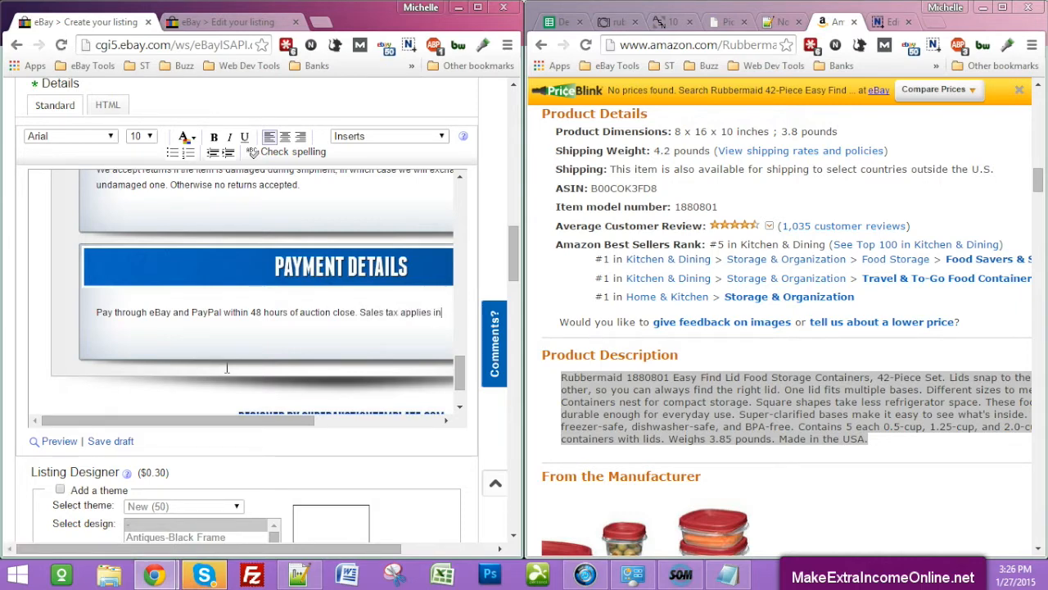
{"action": "type", "text": " sttes"}
{"action": "key", "text": "BackSpace"}
{"action": "key", "text": "BackSpace"}
{"action": "key", "text": "BackSpace"}
{"action": "key", "text": "BackSpace"}
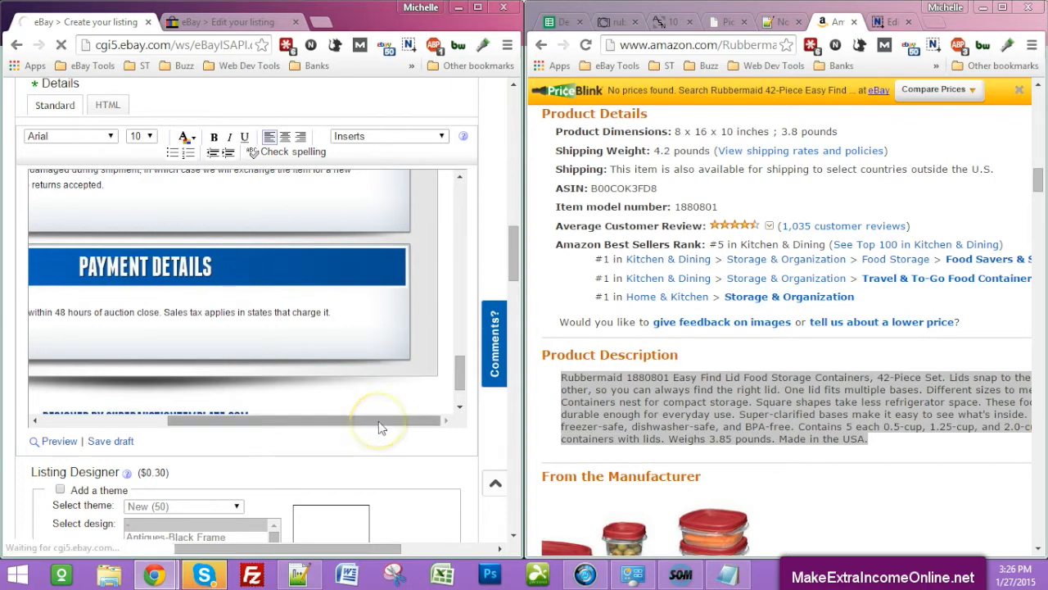
Delete the "Designed by SuperAuctionTemplate.com" credit below the Payment Details section
{"action": "left_click_drag", "start_coordinate": [378, 421], "coordinate": [211, 379]}
{"action": "left_click", "coordinate": [312, 317]}
{"action": "scroll", "coordinate": [311, 317], "scroll_direction": "down", "scroll_amount": 3}
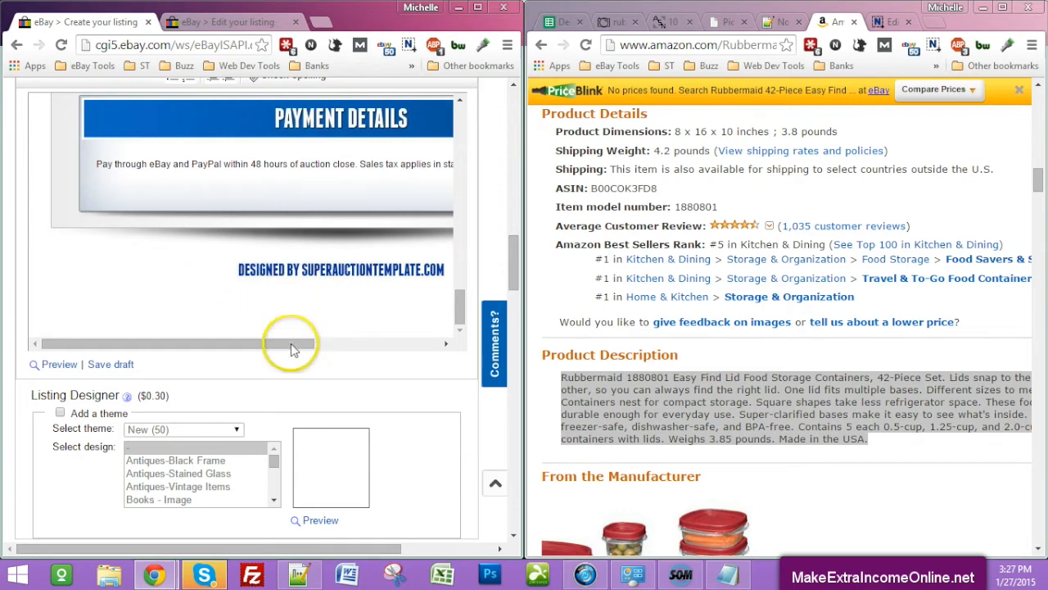
{"action": "left_click_drag", "start_coordinate": [292, 345], "coordinate": [369, 344]}
{"action": "triple_click", "coordinate": [300, 269]}
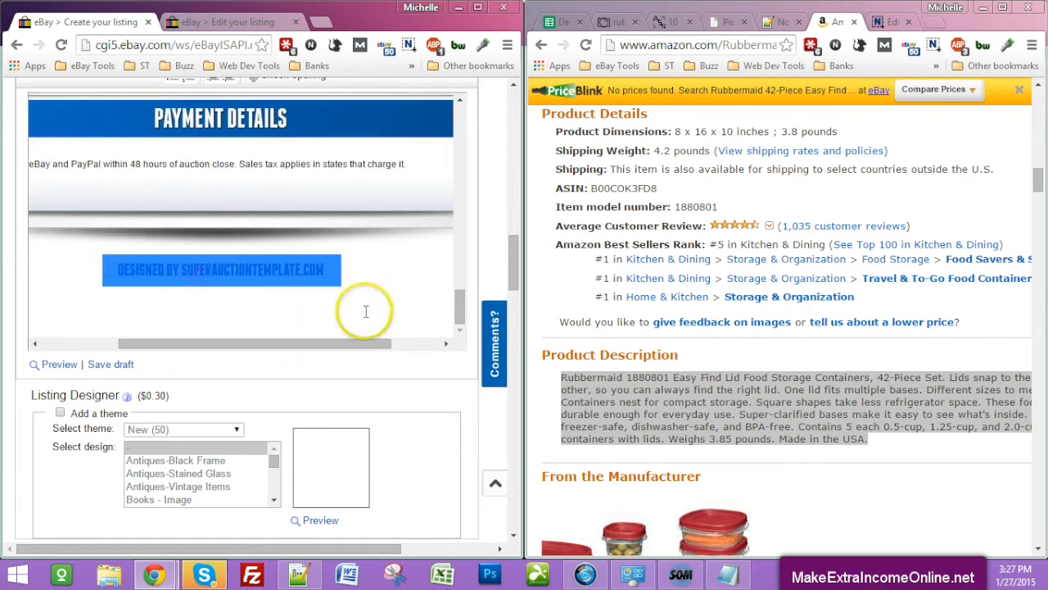
{"action": "left_click", "coordinate": [372, 273]}
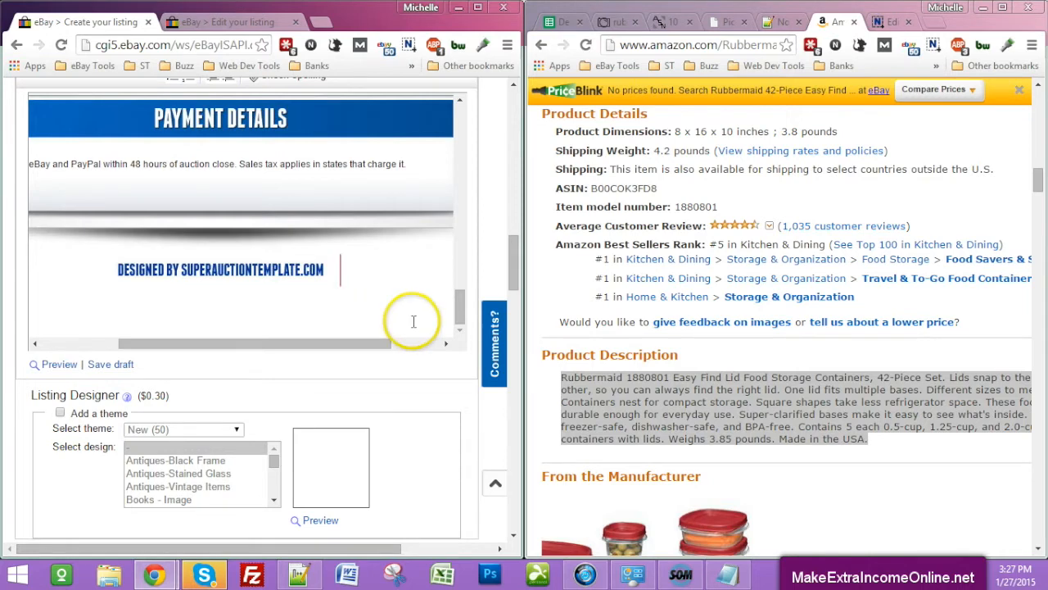
{"action": "key", "text": "BackSpace"}
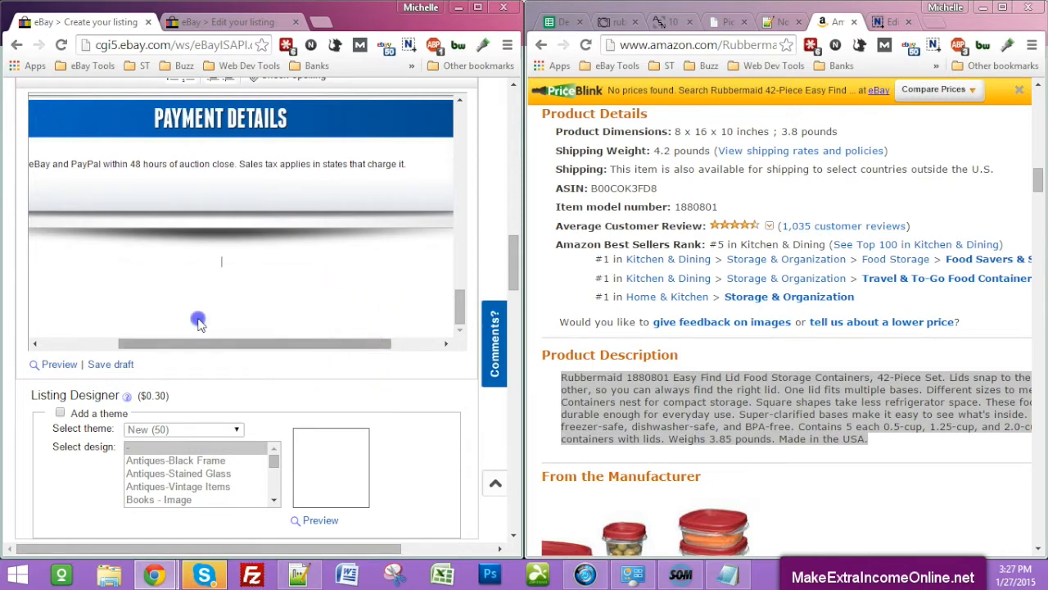
Remove the navigation links, including Other Items, Feedbacks, About Us and Contact Us, from the blue bar in the template header
{"action": "scroll", "coordinate": [211, 227], "scroll_direction": "up", "scroll_amount": 10}
{"action": "scroll", "coordinate": [212, 227], "scroll_direction": "up", "scroll_amount": 3}
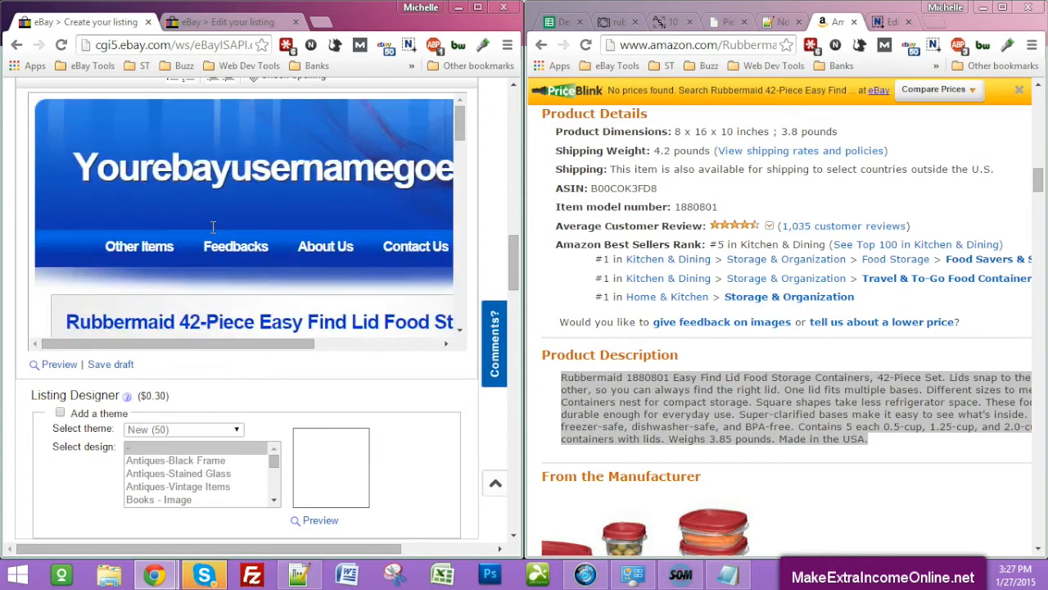
{"action": "left_click_drag", "start_coordinate": [246, 343], "coordinate": [15, 264]}
{"action": "left_click_drag", "start_coordinate": [102, 246], "coordinate": [181, 249]}
{"action": "left_click_drag", "start_coordinate": [241, 342], "coordinate": [452, 336]}
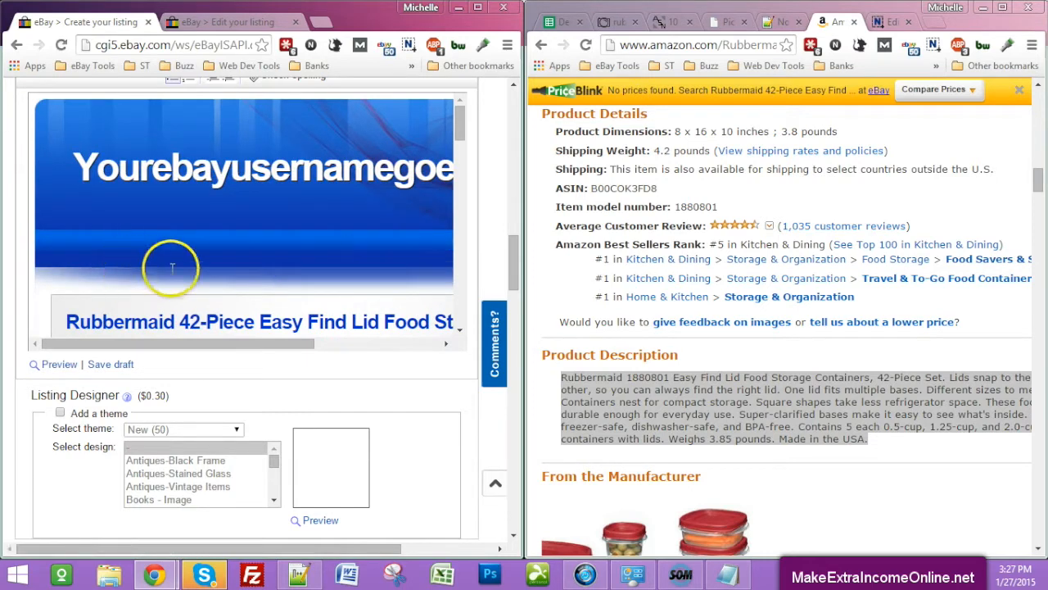
Show the listing description as HTML and copy its entire code
{"action": "scroll", "coordinate": [344, 230], "scroll_direction": "up", "scroll_amount": 3}
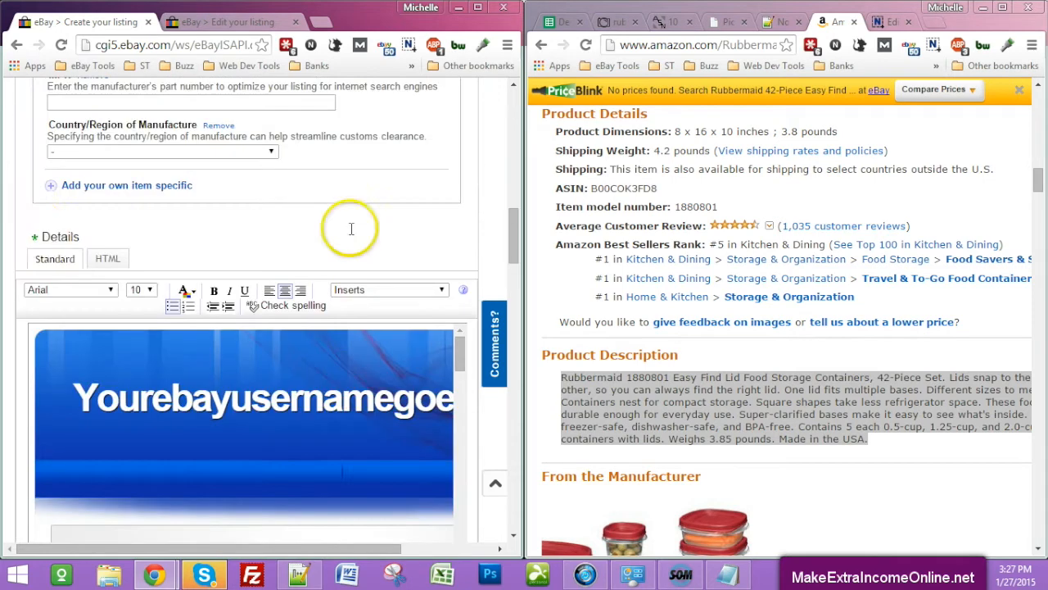
{"action": "left_click", "coordinate": [113, 269]}
{"action": "left_click", "coordinate": [128, 330]}
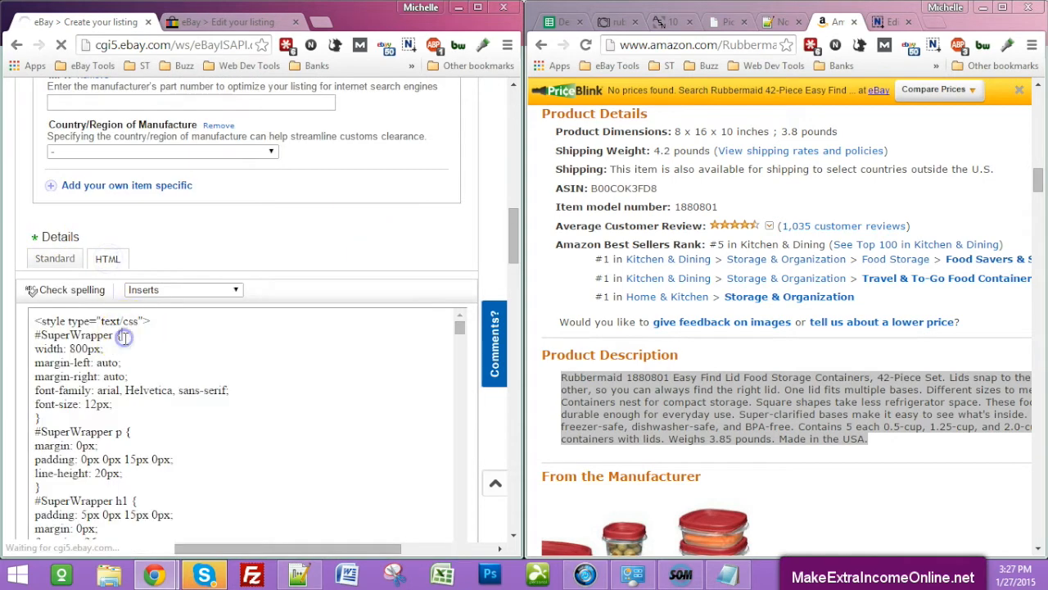
{"action": "right_click", "coordinate": [126, 345]}
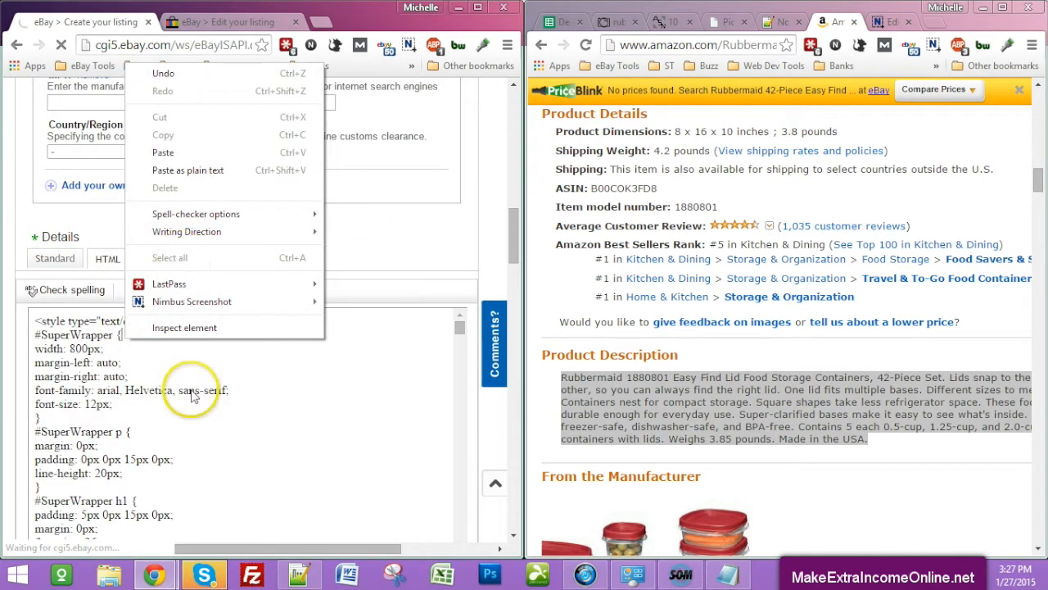
{"action": "left_click", "coordinate": [275, 366]}
{"action": "right_click", "coordinate": [275, 366]}
{"action": "left_click", "coordinate": [121, 379]}
{"action": "left_click", "coordinate": [36, 322]}
{"action": "left_click_drag", "start_coordinate": [46, 330], "coordinate": [246, 545]}
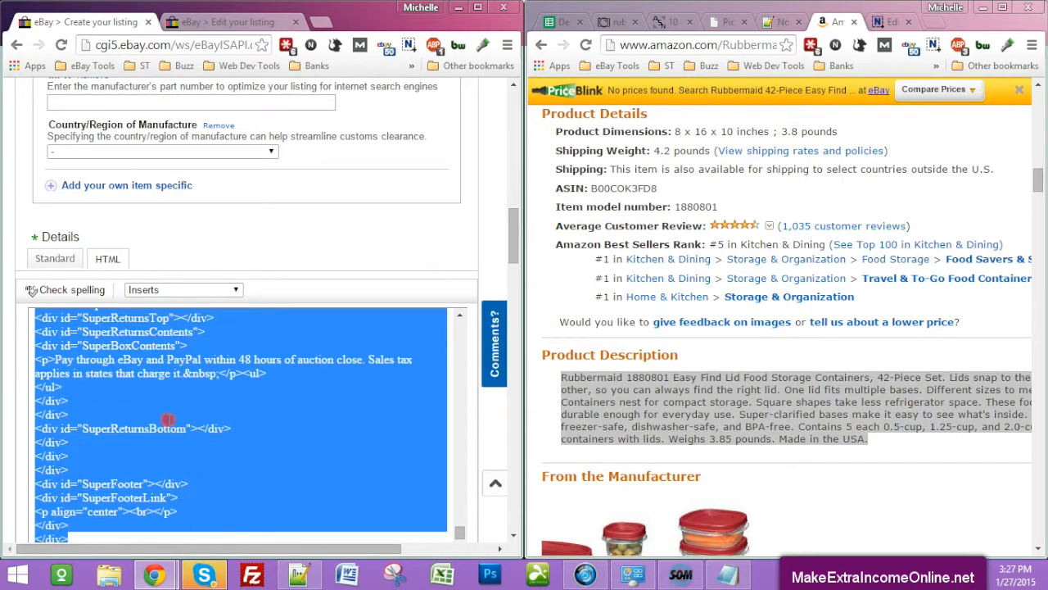
{"action": "right_click", "coordinate": [169, 421]}
{"action": "left_click", "coordinate": [245, 163]}
Switch to Notepad++ and paste the copied listing HTML into a new blank document
{"action": "left_click", "coordinate": [311, 578]}
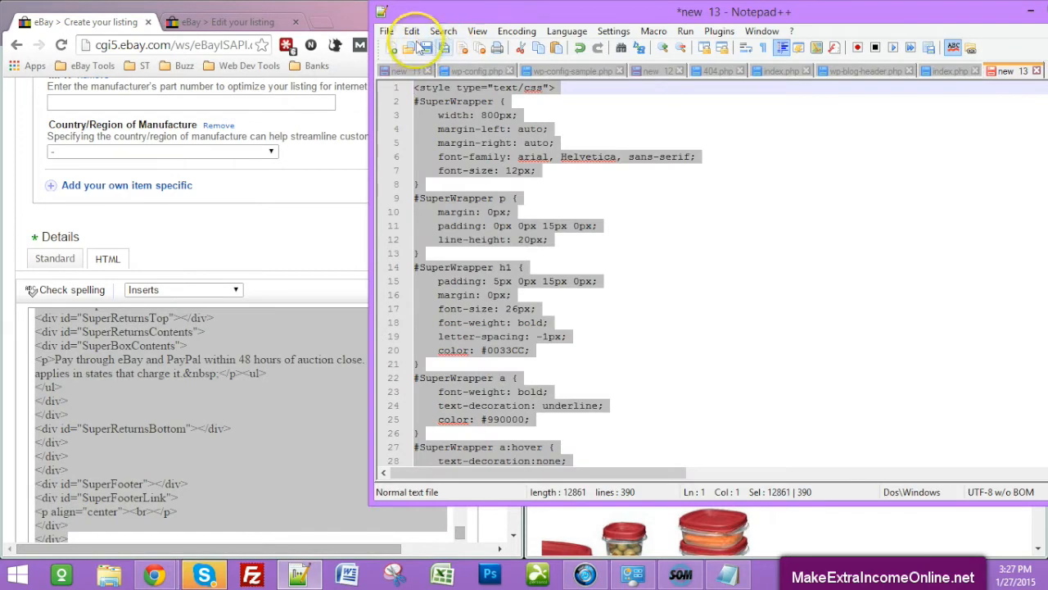
{"action": "left_click", "coordinate": [386, 32]}
{"action": "left_click", "coordinate": [409, 48]}
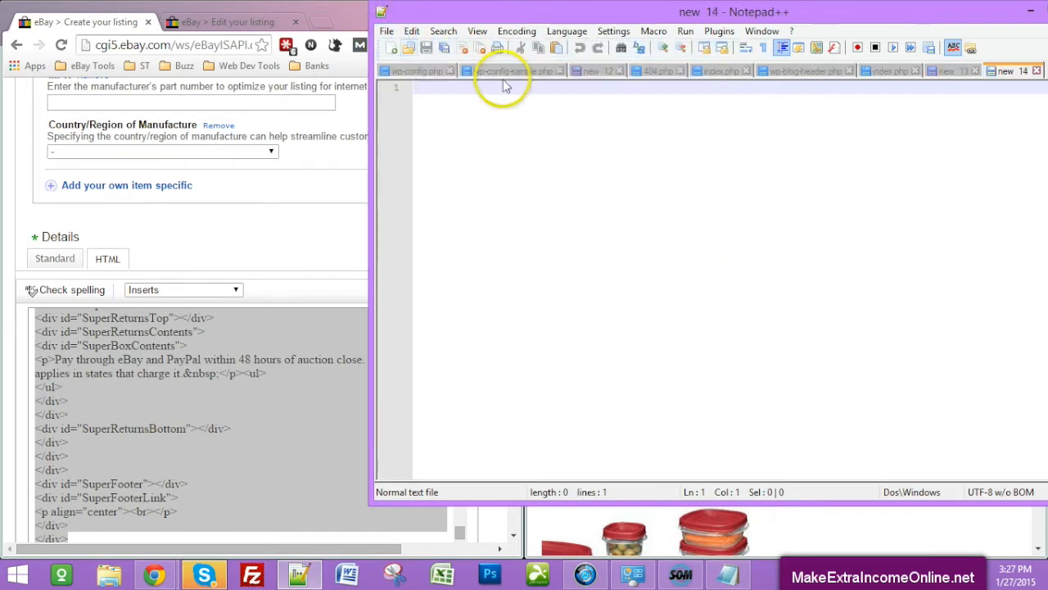
{"action": "right_click", "coordinate": [482, 106]}
{"action": "left_click", "coordinate": [519, 149]}
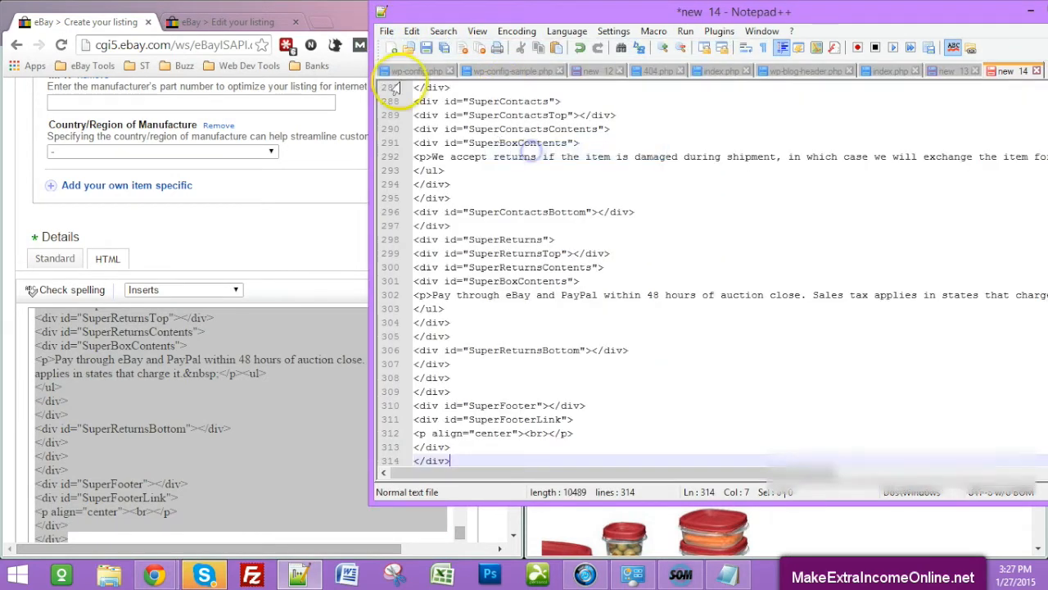
Start saving the pasted code as a new file on the Desktop, keeping the Normal text file (*.txt) type
{"action": "left_click", "coordinate": [387, 31]}
{"action": "left_click", "coordinate": [401, 131]}
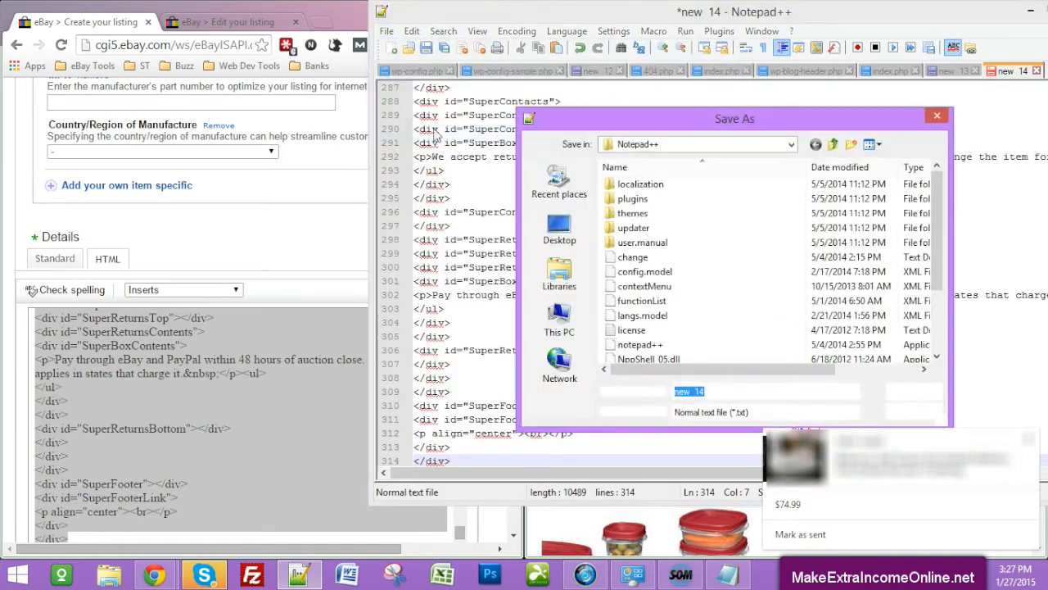
{"action": "left_click", "coordinate": [559, 231]}
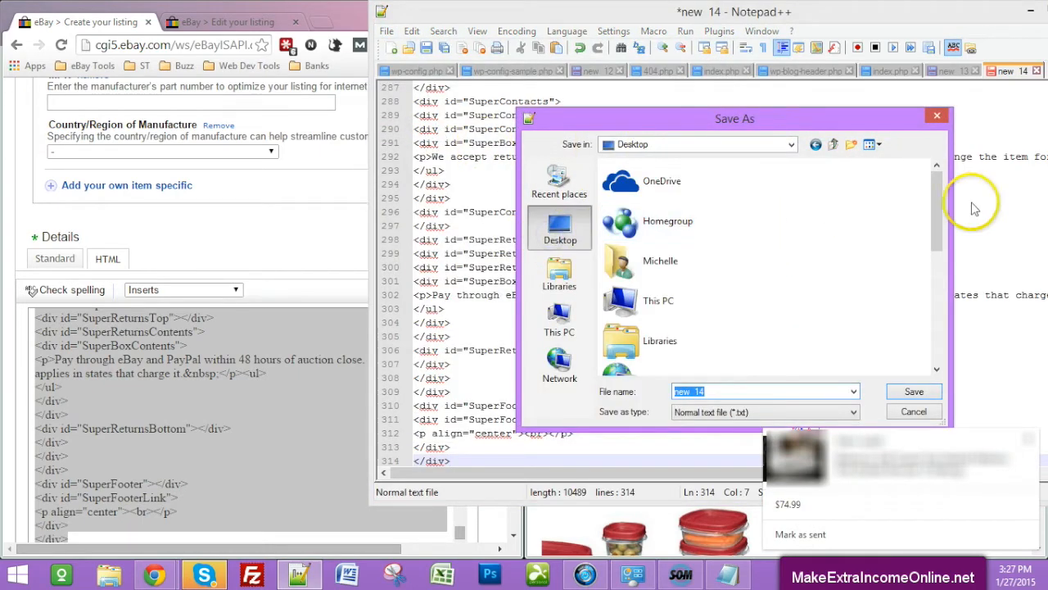
{"action": "left_click_drag", "start_coordinate": [936, 219], "coordinate": [936, 283]}
{"action": "left_click", "coordinate": [802, 412]}
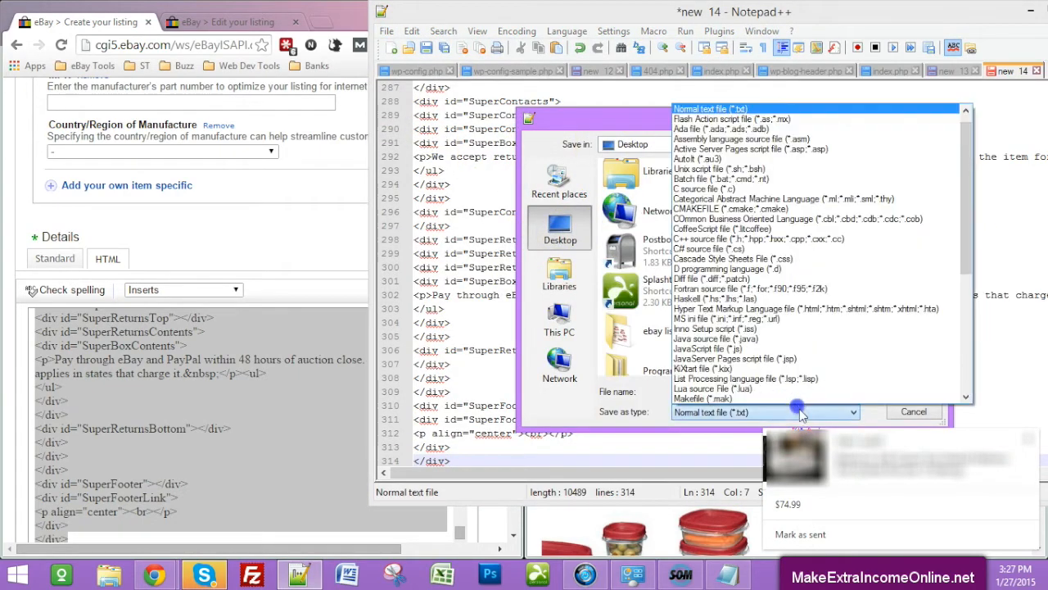
{"action": "left_click", "coordinate": [802, 412]}
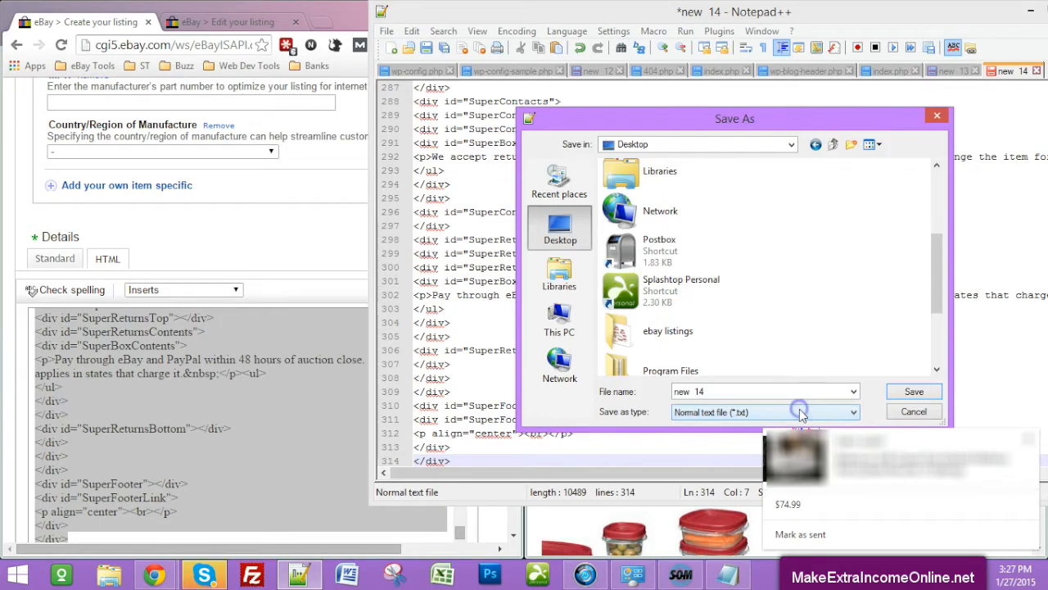
Name the file "our ebay listing template" and save it
{"action": "left_click", "coordinate": [583, 358]}
{"action": "type", "text": "our ebay listin"}
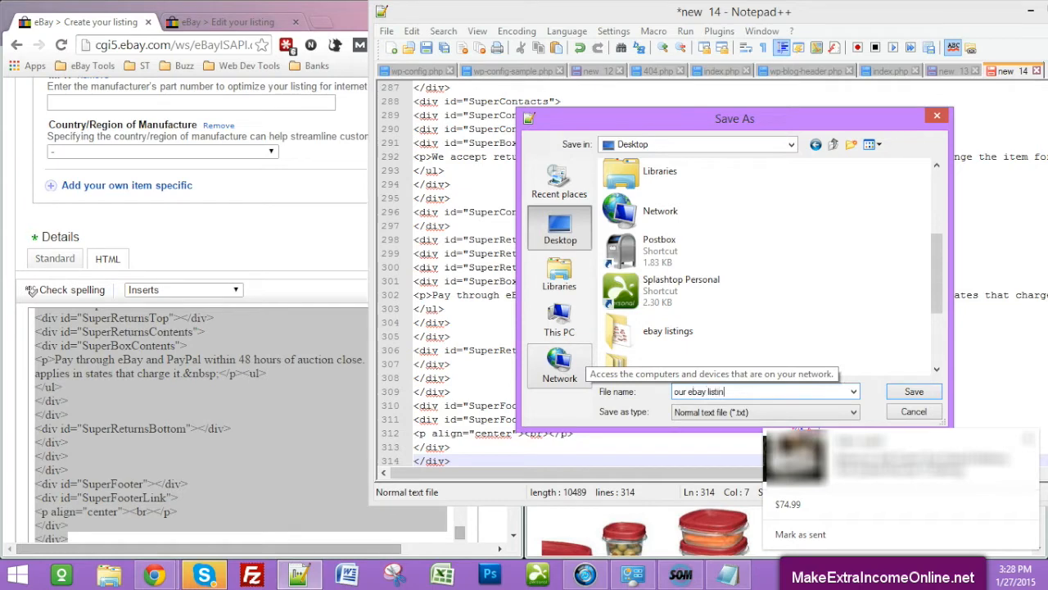
{"action": "type", "text": "g tmp"}
{"action": "key", "text": "BackSpace"}
{"action": "key", "text": "BackSpace"}
{"action": "type", "text": "emplate"}
{"action": "key", "text": "Return"}
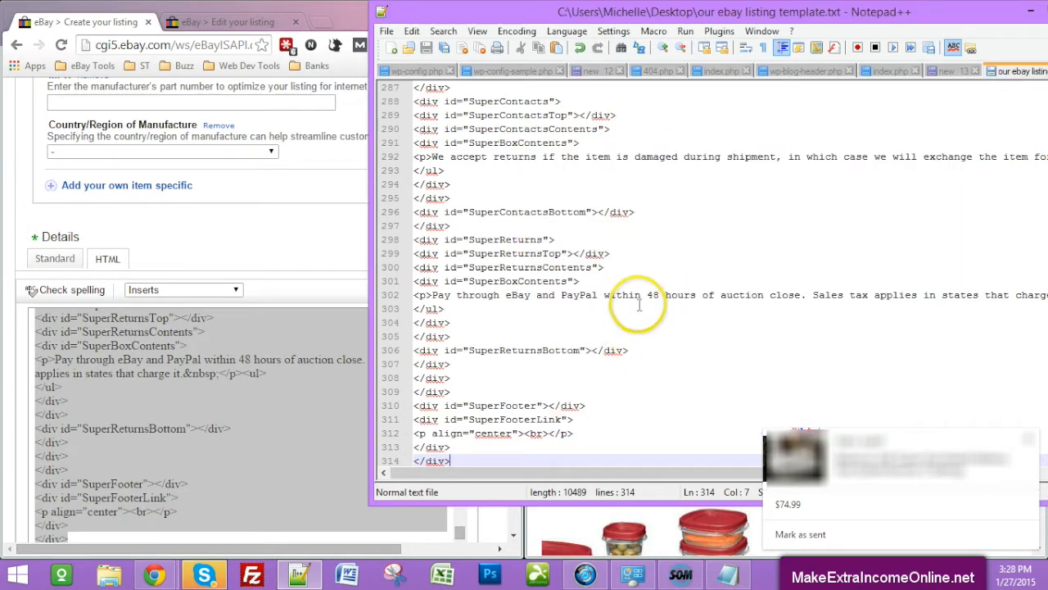
{"action": "left_click", "coordinate": [1029, 440]}
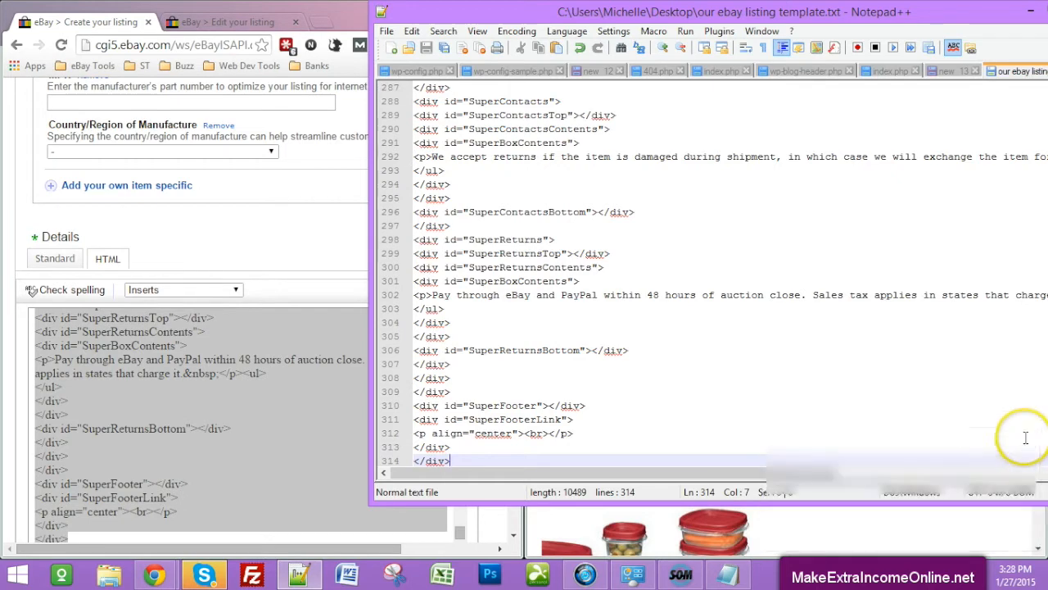
Return to the eBay listing in Chrome, show the description in Standard view and look over its header and policy sections
{"action": "left_click", "coordinate": [276, 240]}
{"action": "left_click", "coordinate": [892, 532]}
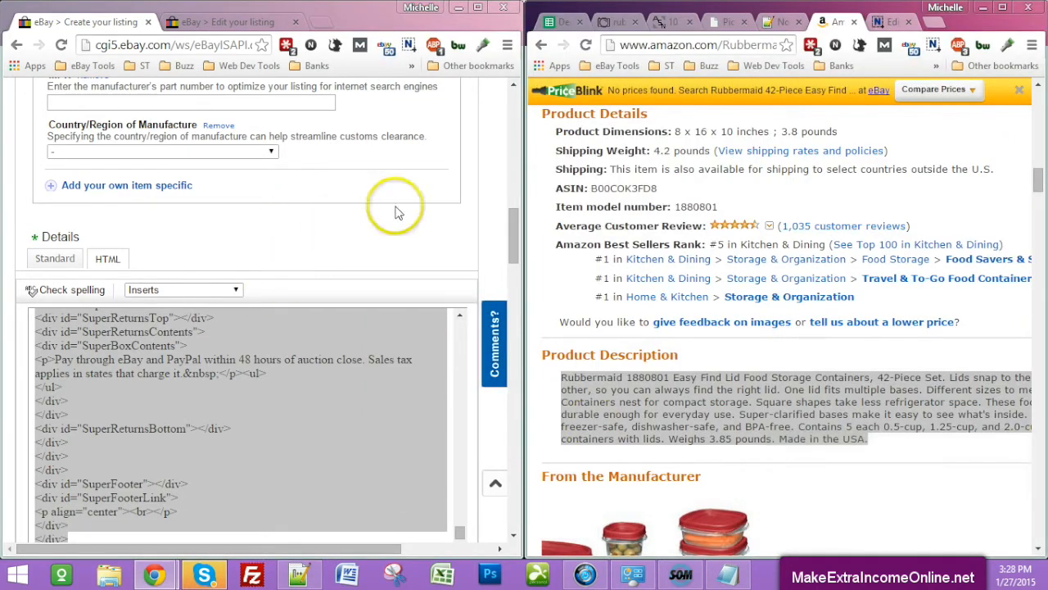
{"action": "scroll", "coordinate": [413, 156], "scroll_direction": "down", "scroll_amount": 2}
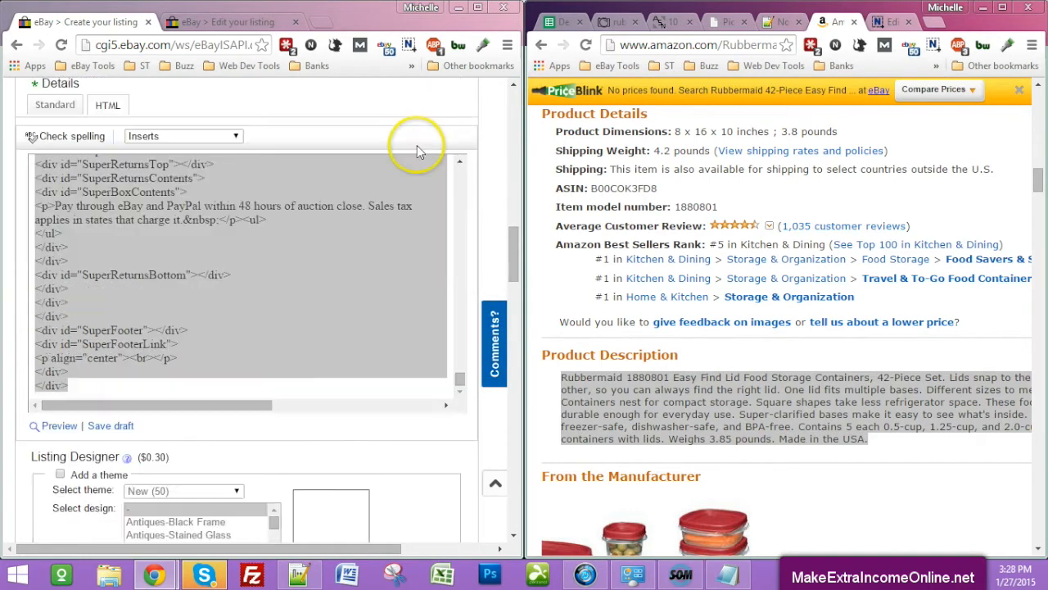
{"action": "left_click", "coordinate": [55, 105]}
{"action": "scroll", "coordinate": [341, 338], "scroll_direction": "up", "scroll_amount": 15}
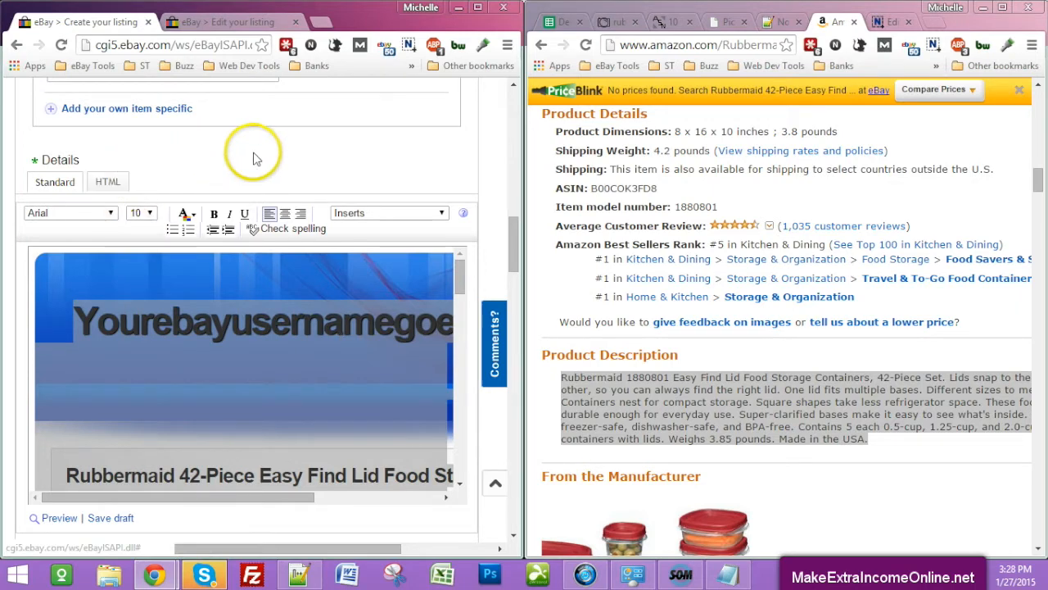
{"action": "scroll", "coordinate": [399, 457], "scroll_direction": "down", "scroll_amount": 3}
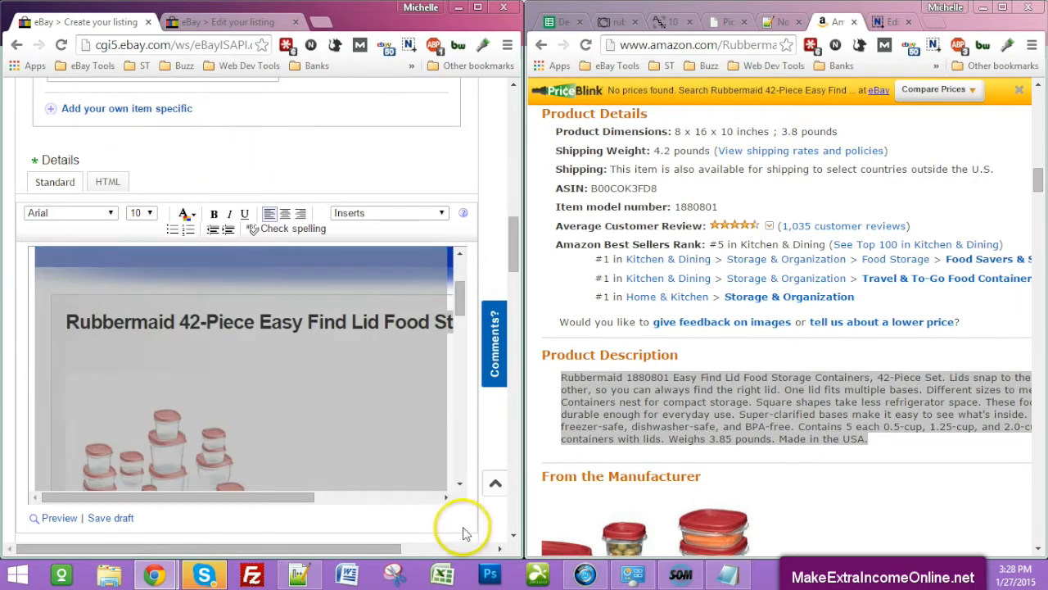
{"action": "left_click_drag", "start_coordinate": [462, 295], "coordinate": [462, 374]}
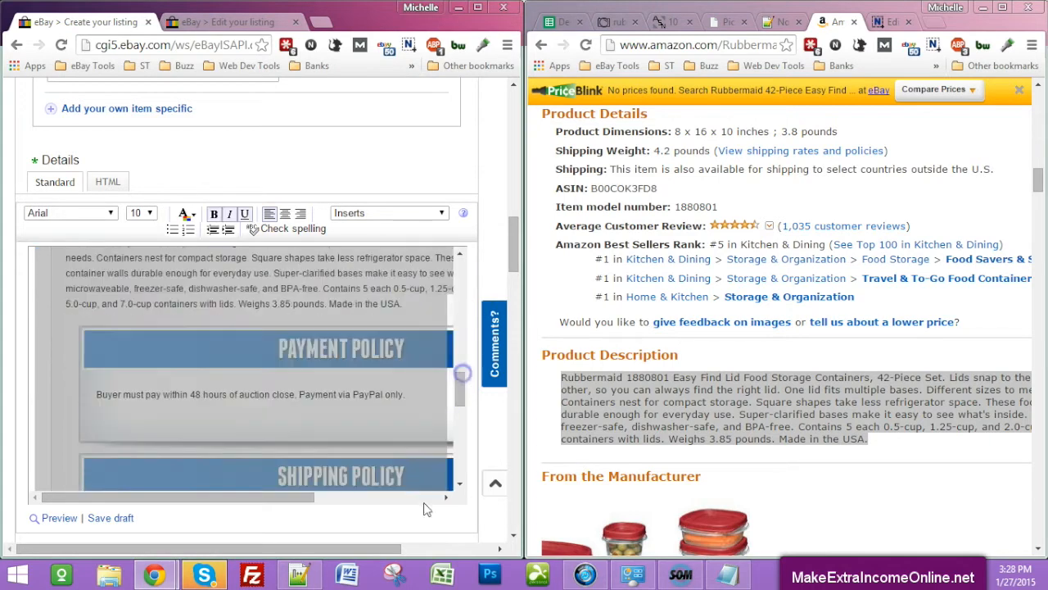
{"action": "scroll", "coordinate": [421, 376], "scroll_direction": "down", "scroll_amount": 2}
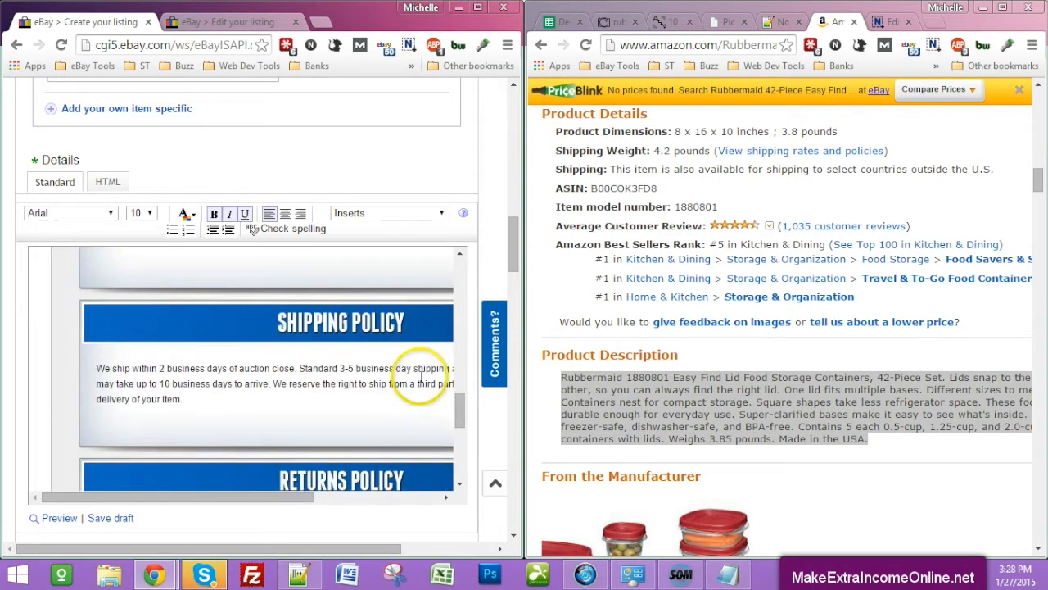
Check the eBay Fees and Profit columns of the January Items To List sheet before pricing the item
{"action": "scroll", "coordinate": [409, 410], "scroll_direction": "down", "scroll_amount": 5}
{"action": "scroll", "coordinate": [132, 361], "scroll_direction": "down", "scroll_amount": 3}
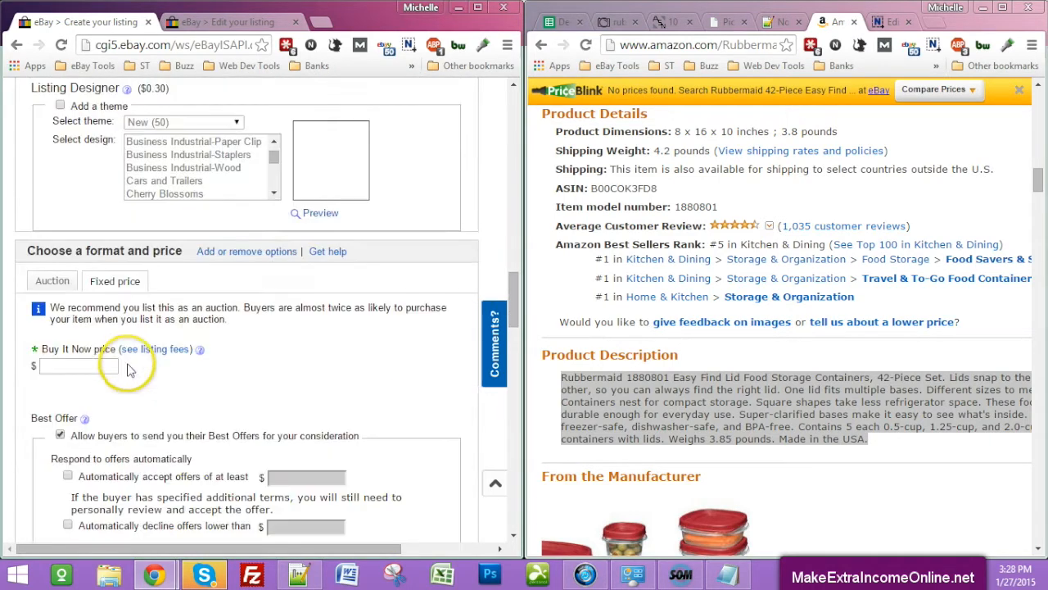
{"action": "left_click", "coordinate": [85, 361]}
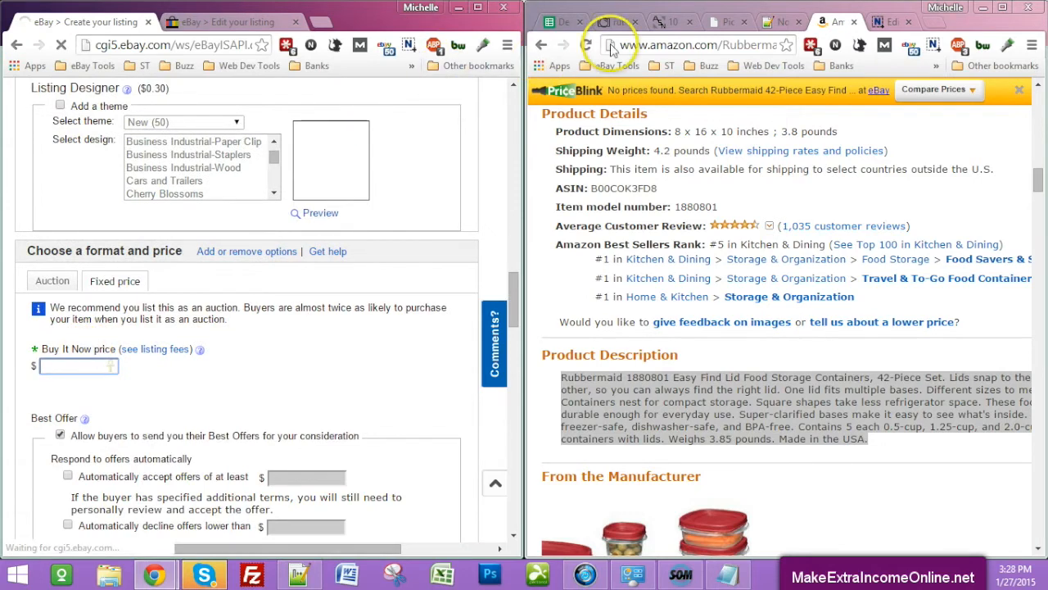
{"action": "left_click", "coordinate": [549, 25]}
{"action": "left_click_drag", "start_coordinate": [626, 521], "coordinate": [834, 521]}
{"action": "left_click", "coordinate": [914, 385]}
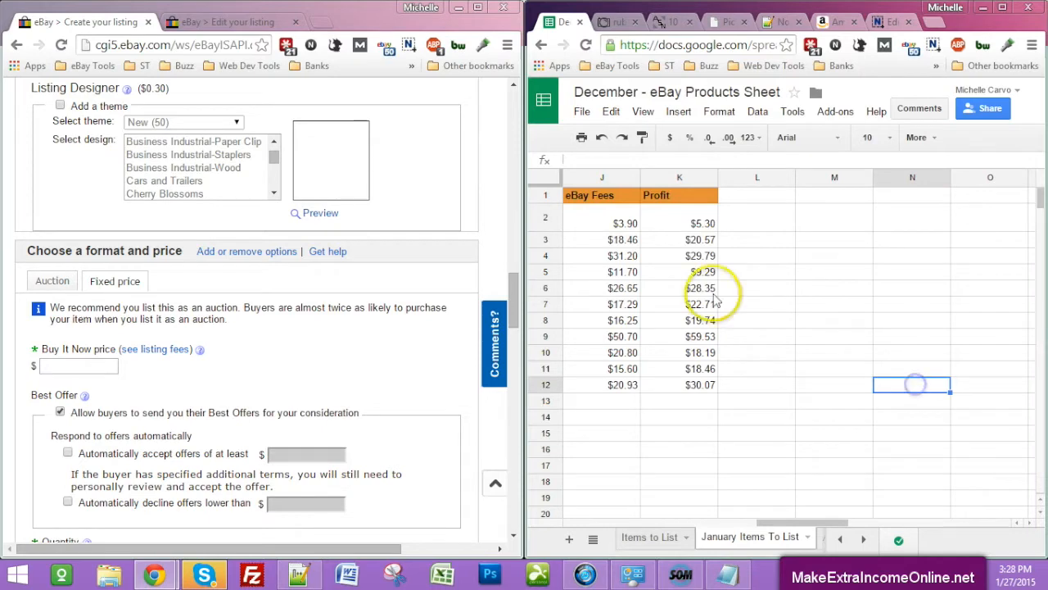
Set the fixed-price listing's Buy It Now price to 29.99 and stop allowing buyers to send Best Offers
{"action": "left_click", "coordinate": [88, 364]}
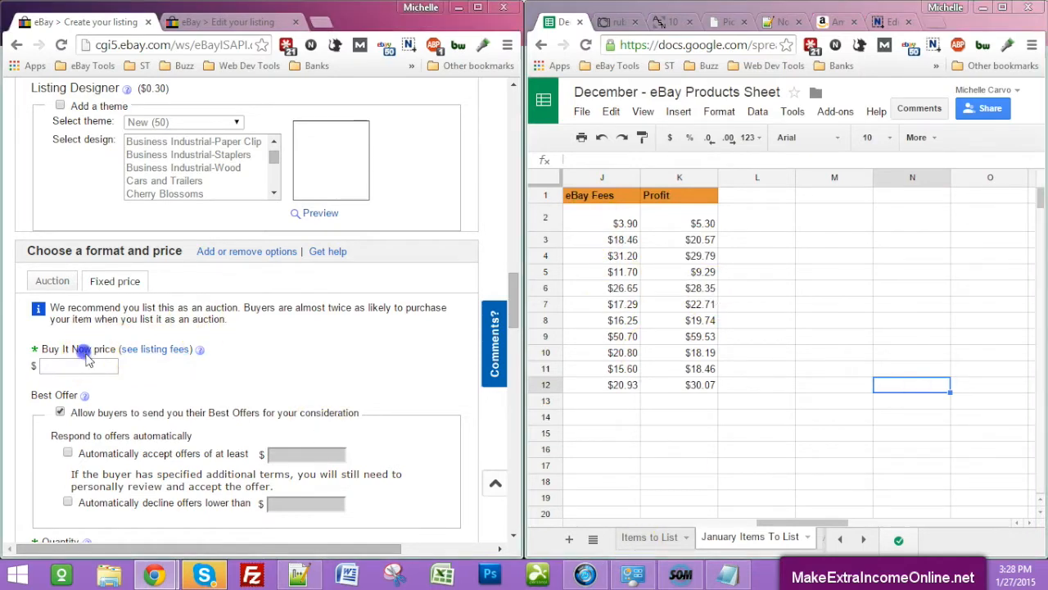
{"action": "type", "text": "32"}
{"action": "key", "text": "BackSpace"}
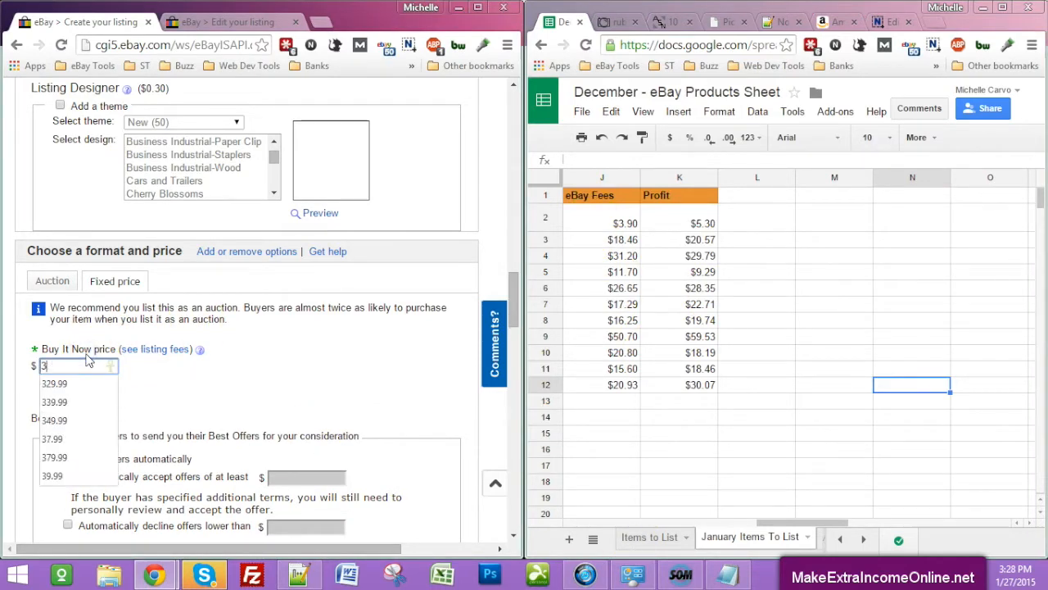
{"action": "type", "text": "9"}
{"action": "key", "text": "BackSpace"}
{"action": "type", "text": "9."}
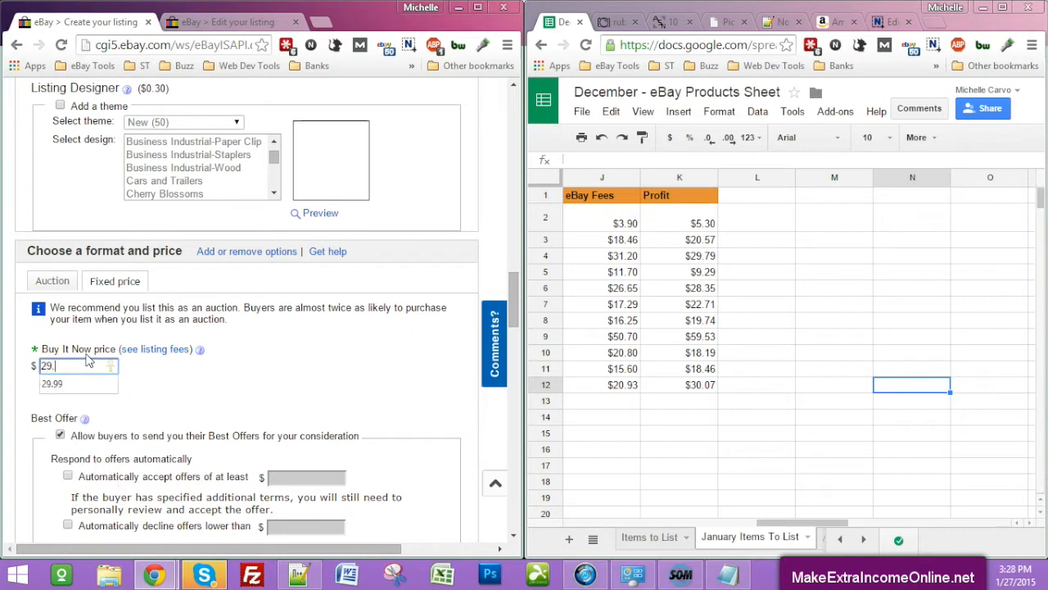
{"action": "type", "text": "99"}
{"action": "left_click", "coordinate": [245, 387]}
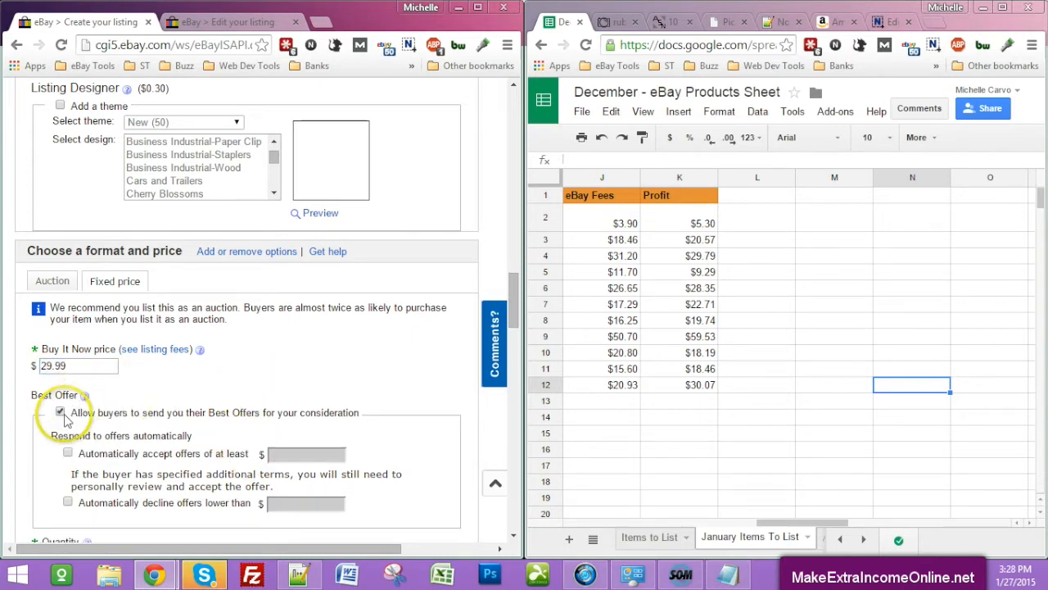
{"action": "scroll", "coordinate": [120, 233], "scroll_direction": "down", "scroll_amount": 3}
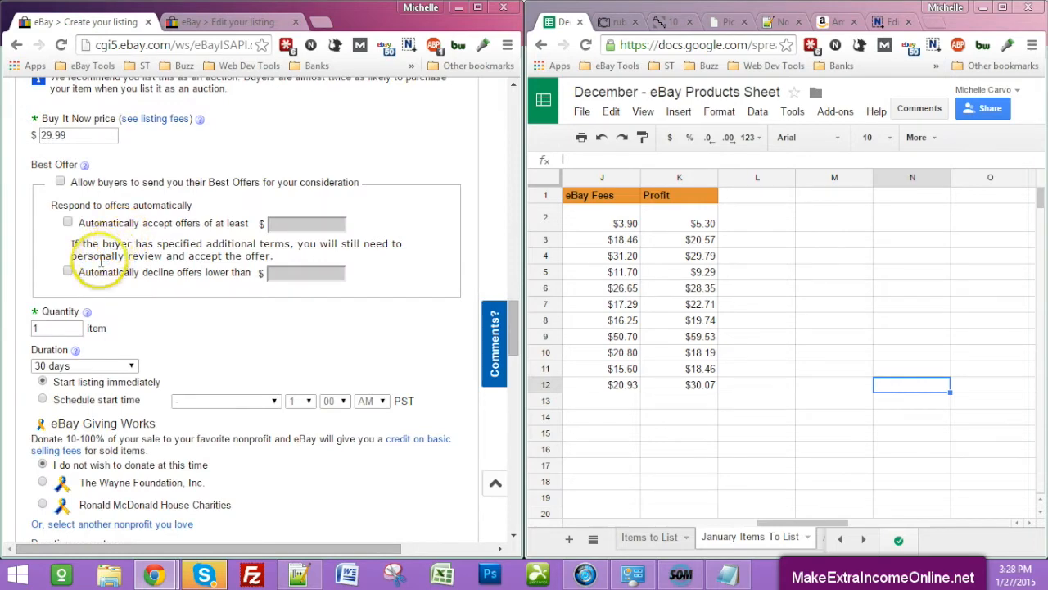
{"action": "left_click", "coordinate": [36, 224]}
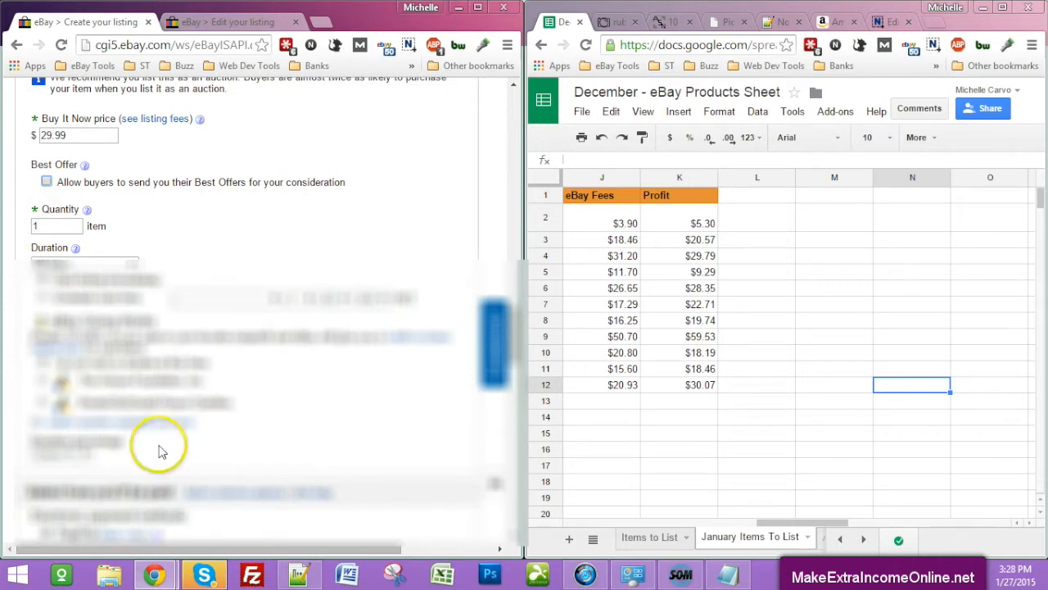
Turn off the Global Shipping Program for the listing and continue to the review page
{"action": "scroll", "coordinate": [189, 418], "scroll_direction": "down", "scroll_amount": 4}
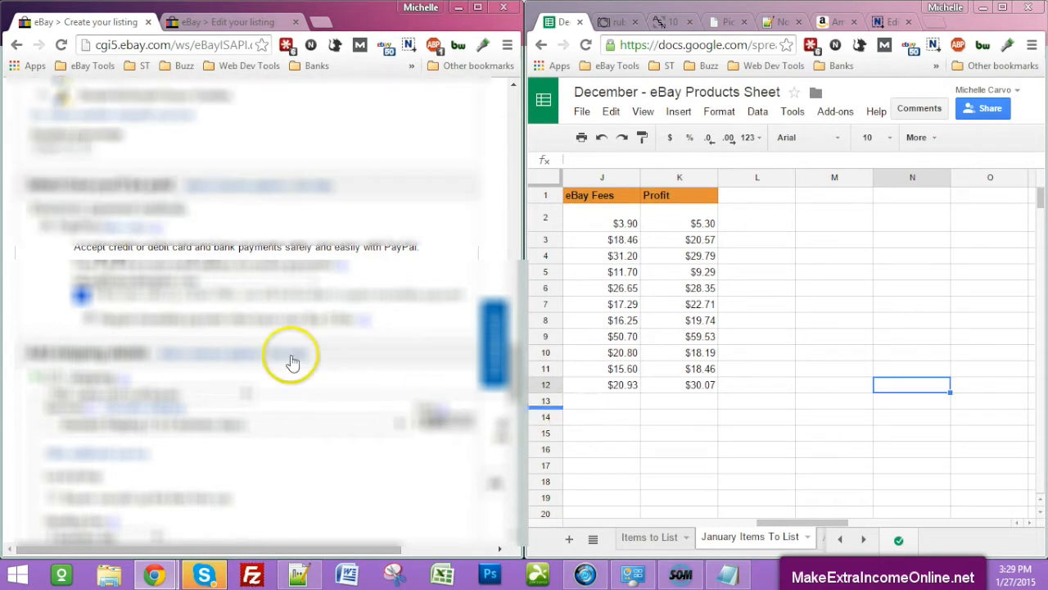
{"action": "scroll", "coordinate": [320, 356], "scroll_direction": "down", "scroll_amount": 10}
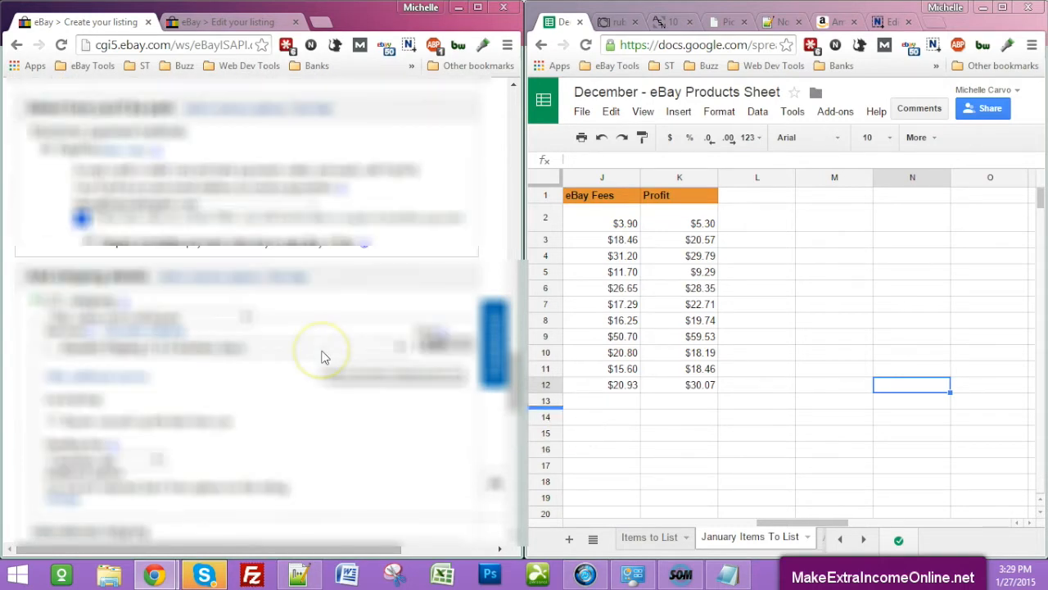
{"action": "scroll", "coordinate": [433, 328], "scroll_direction": "down", "scroll_amount": 2}
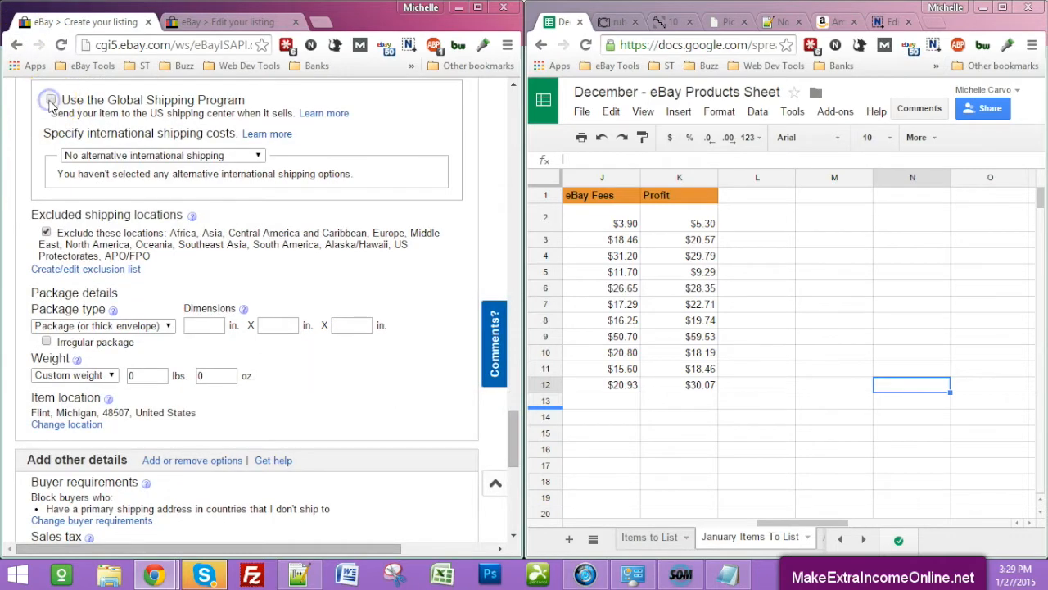
{"action": "scroll", "coordinate": [58, 164], "scroll_direction": "down", "scroll_amount": 3}
{"action": "scroll", "coordinate": [82, 348], "scroll_direction": "down", "scroll_amount": 2}
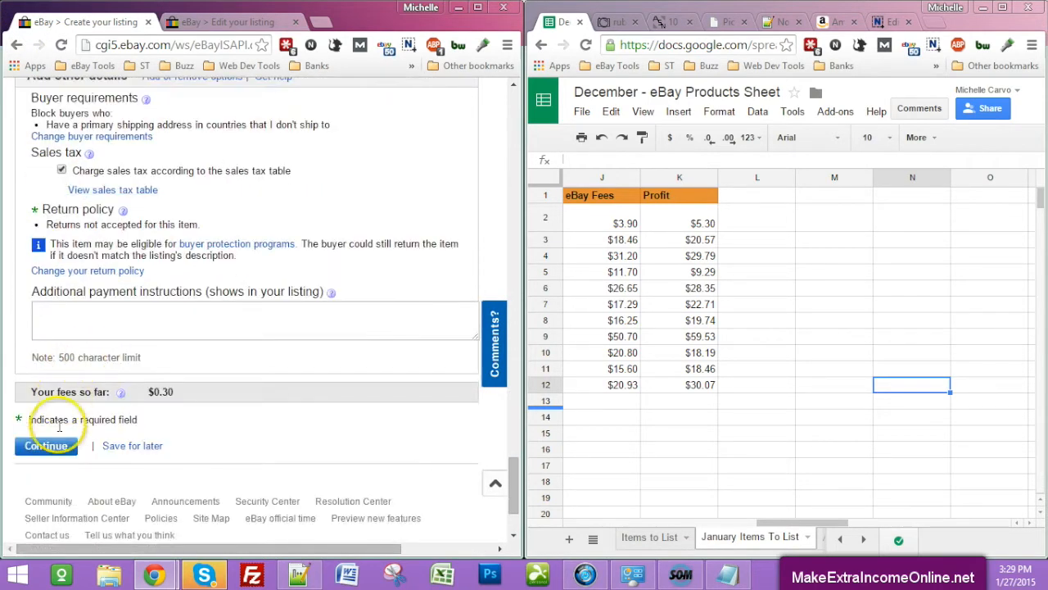
{"action": "left_click", "coordinate": [62, 448]}
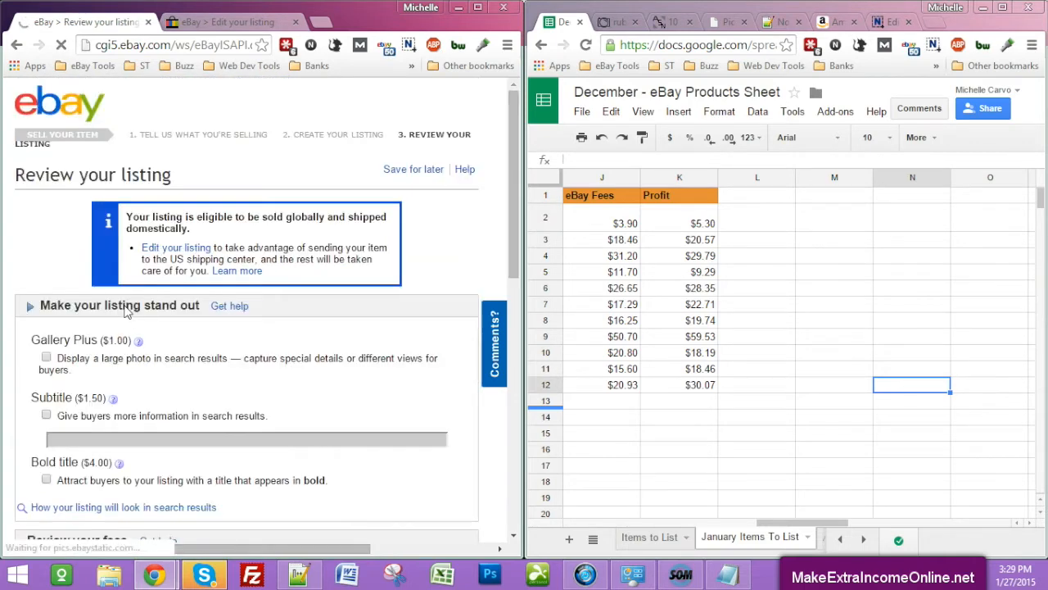
Review the listing fees and publish the Rubbermaid food storage set for sale
{"action": "scroll", "coordinate": [377, 348], "scroll_direction": "down", "scroll_amount": 3}
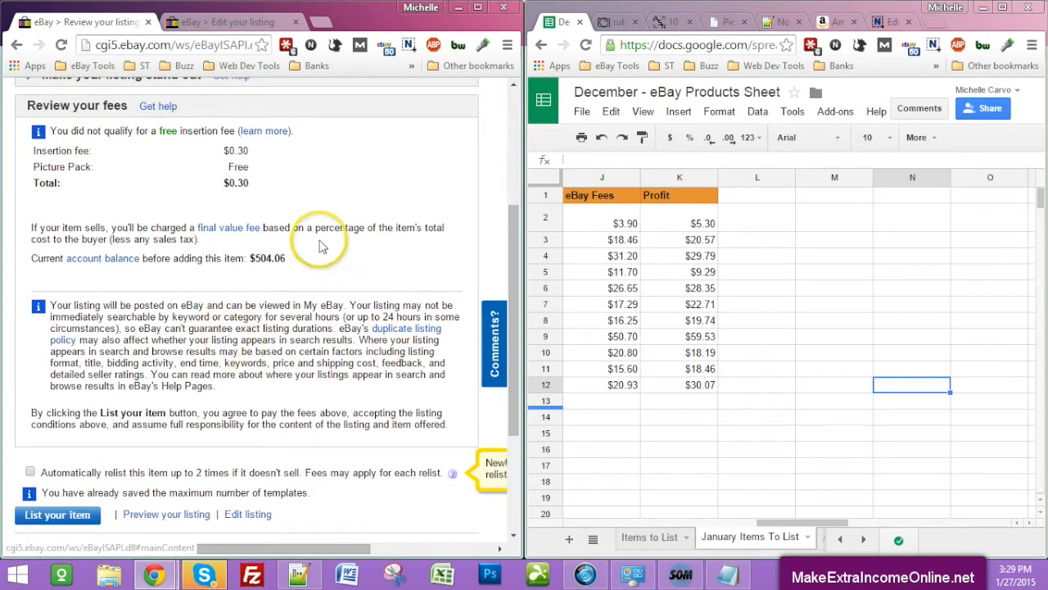
{"action": "scroll", "coordinate": [204, 389], "scroll_direction": "down", "scroll_amount": 2}
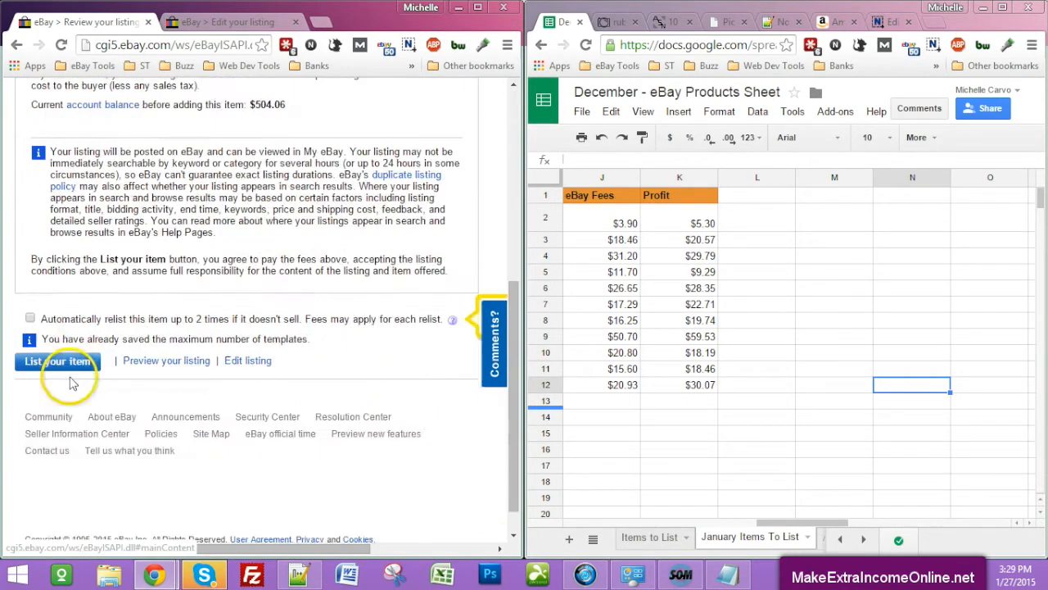
{"action": "left_click", "coordinate": [31, 361]}
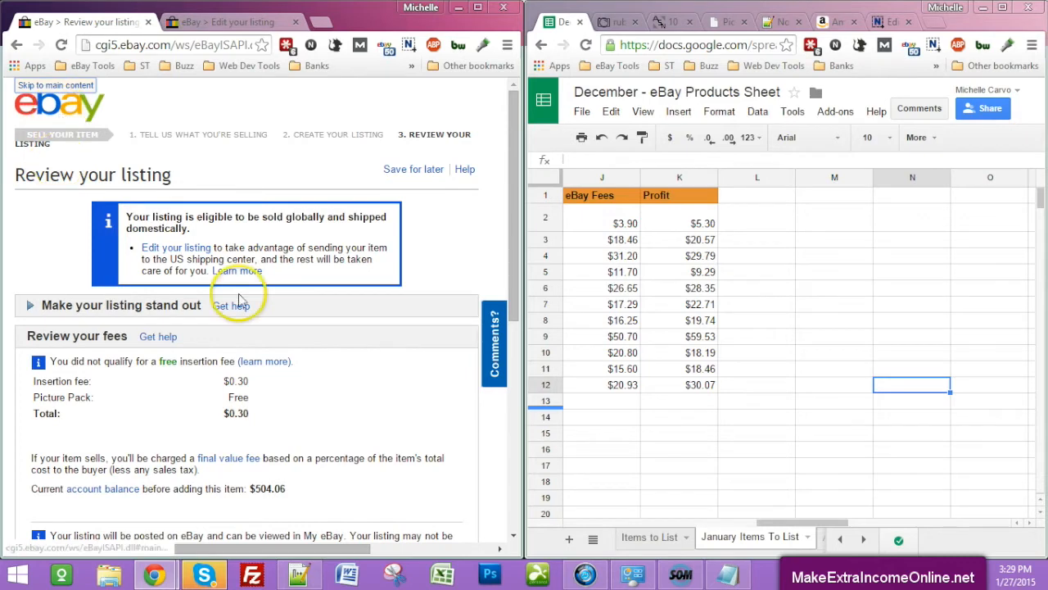
{"action": "scroll", "coordinate": [239, 293], "scroll_direction": "down", "scroll_amount": 4}
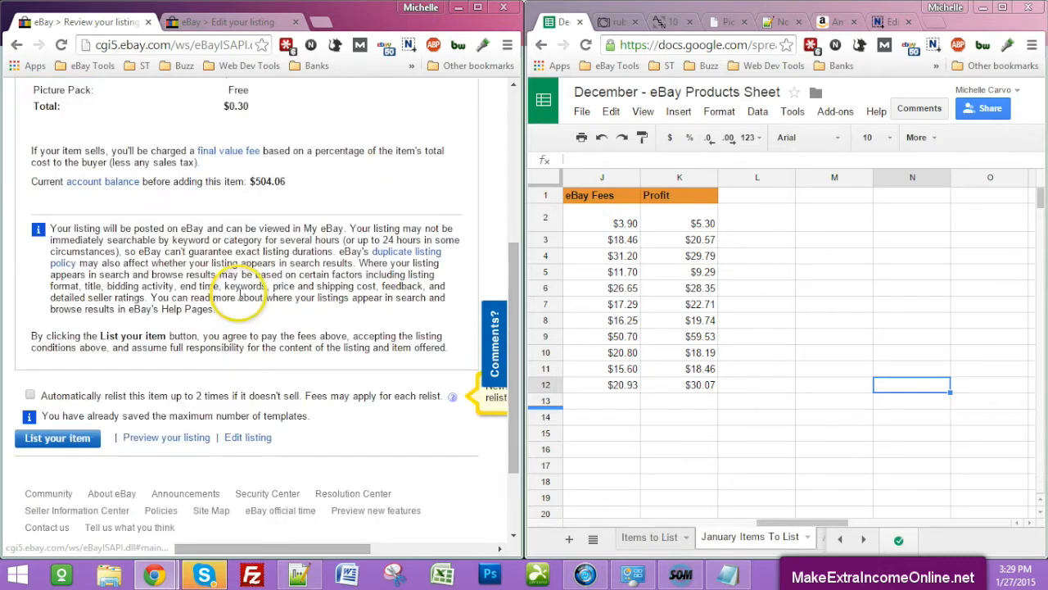
{"action": "left_click", "coordinate": [85, 453]}
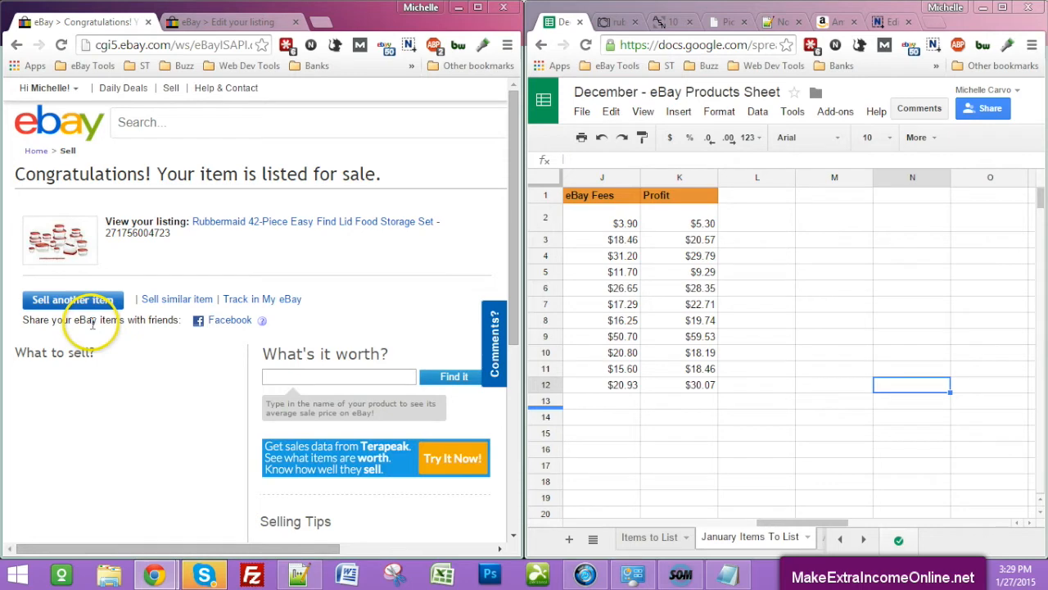
Look through the Rubbermaid set's Amazon product page for another product to list
{"action": "left_click_drag", "start_coordinate": [792, 523], "coordinate": [533, 433]}
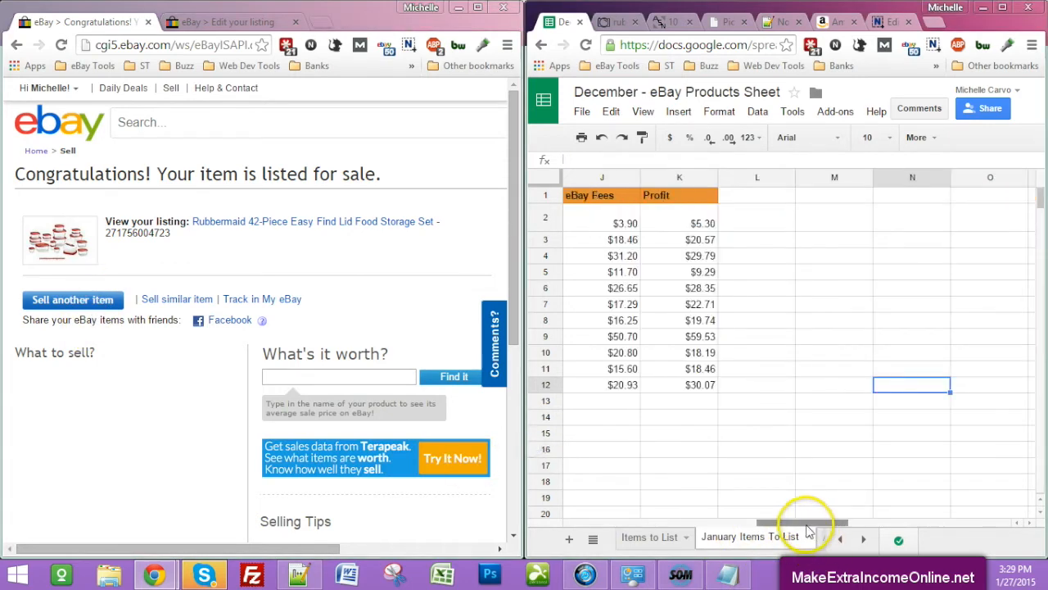
{"action": "left_click_drag", "start_coordinate": [798, 523], "coordinate": [604, 473]}
{"action": "left_click", "coordinate": [699, 293]}
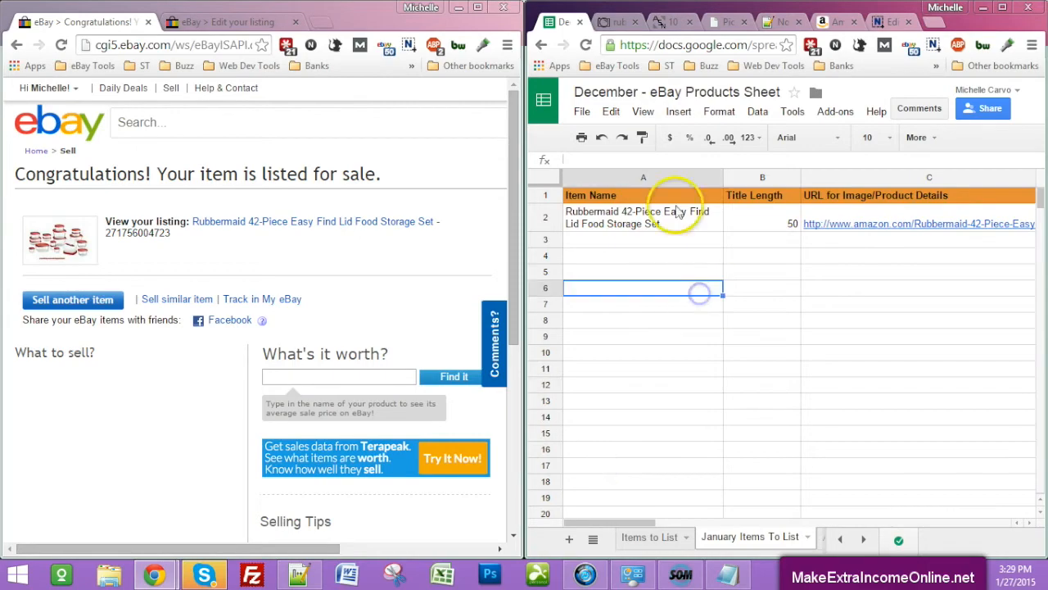
{"action": "left_click", "coordinate": [827, 22]}
{"action": "scroll", "coordinate": [743, 304], "scroll_direction": "down", "scroll_amount": 10}
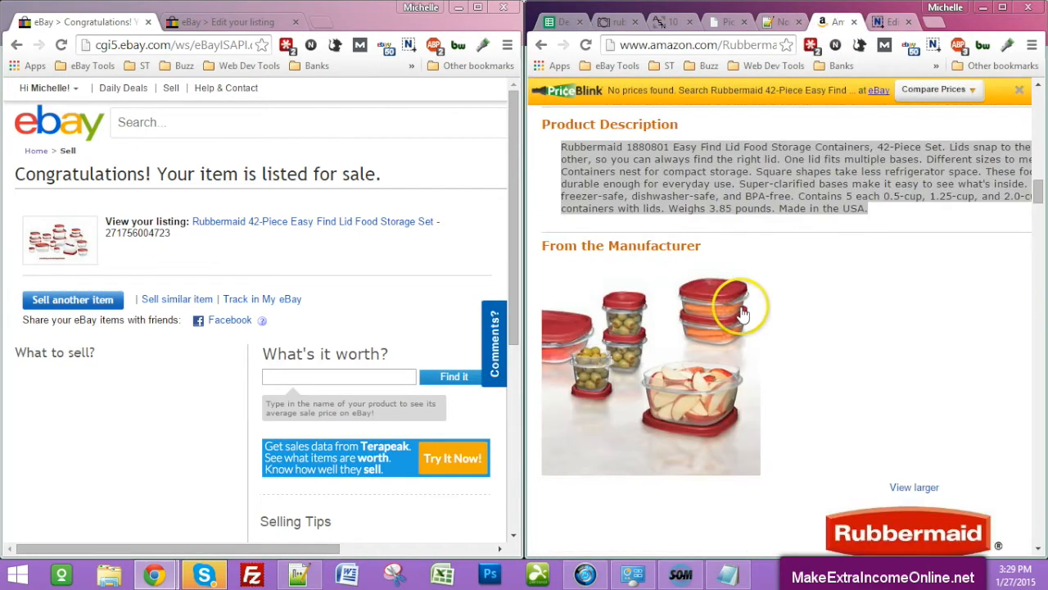
{"action": "scroll", "coordinate": [743, 328], "scroll_direction": "down", "scroll_amount": 8}
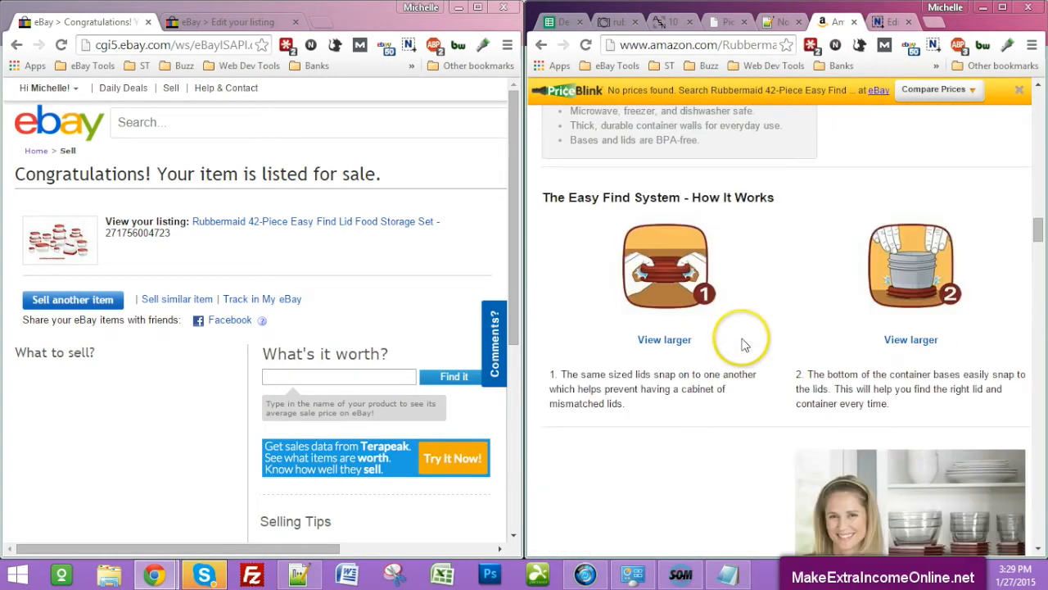
{"action": "scroll", "coordinate": [744, 345], "scroll_direction": "down", "scroll_amount": 10}
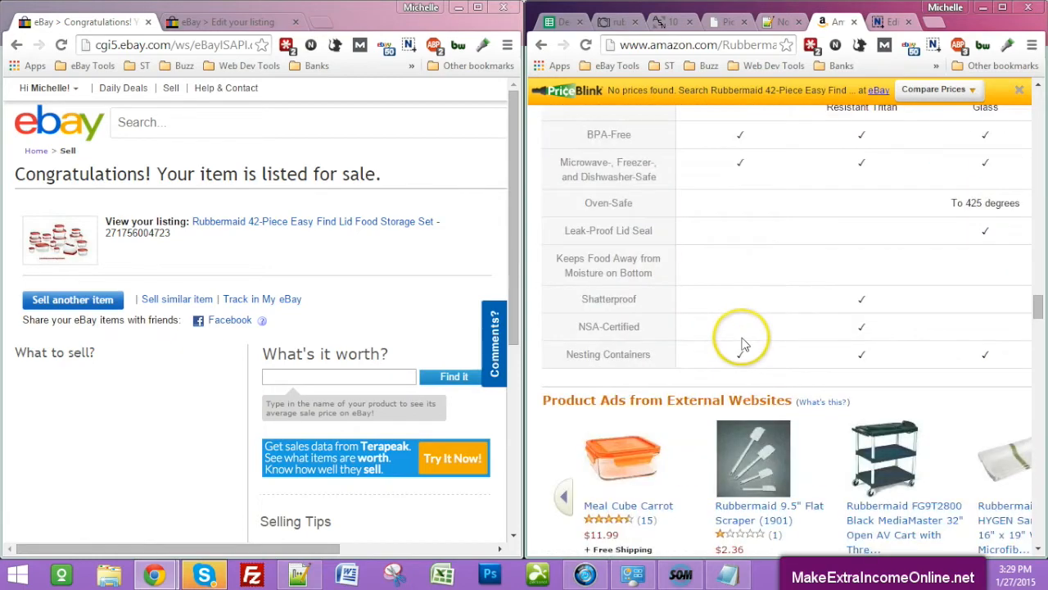
Return to the Amazon search results and open the KRUPS F203 Electric Spice and Coffee Grinder product page
{"action": "left_click", "coordinate": [541, 44]}
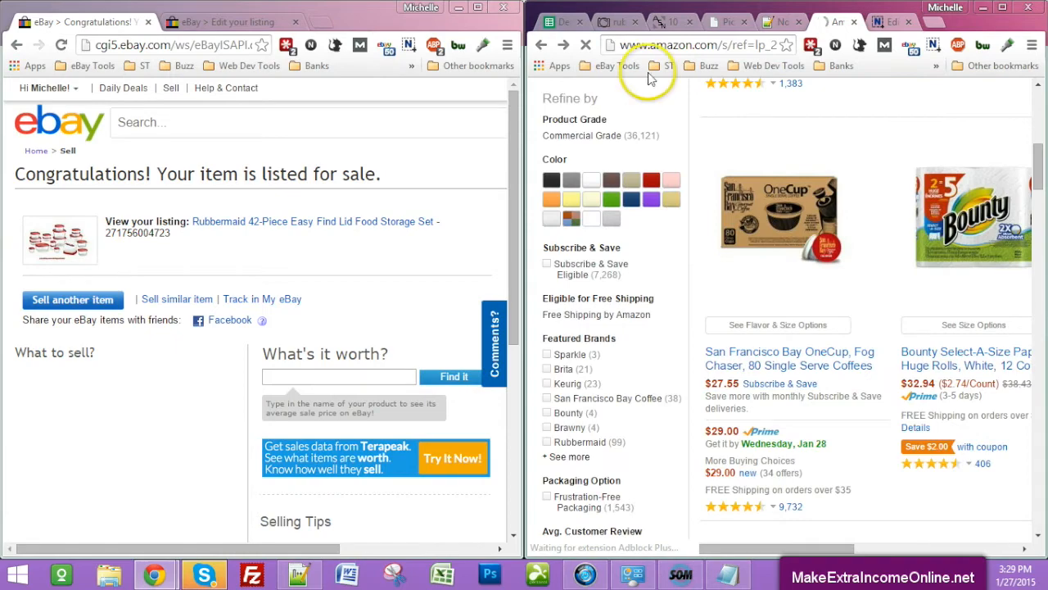
{"action": "scroll", "coordinate": [844, 451], "scroll_direction": "down", "scroll_amount": 2}
{"action": "scroll", "coordinate": [832, 475], "scroll_direction": "down", "scroll_amount": 3}
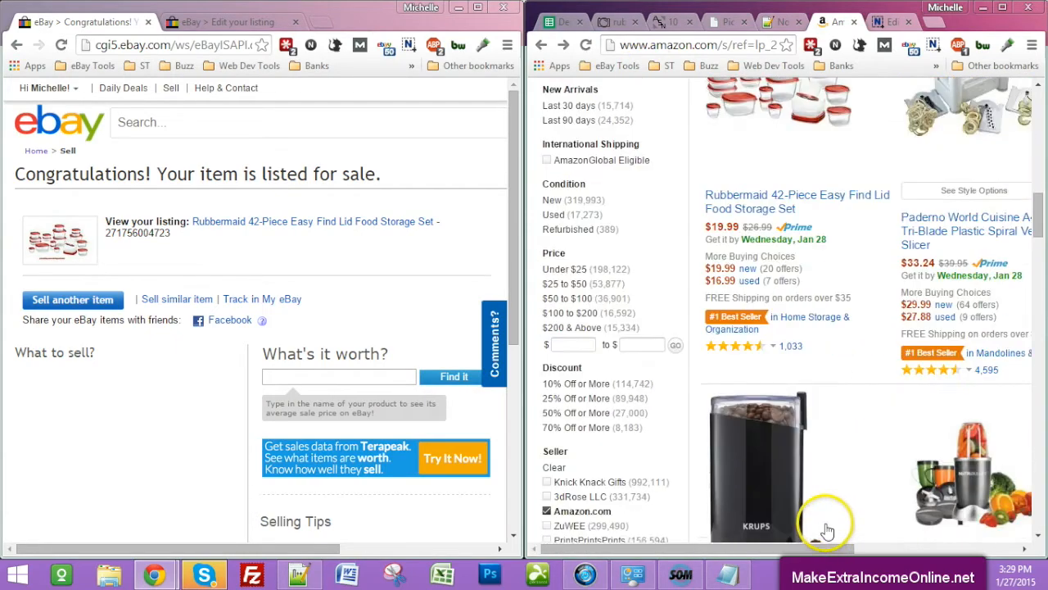
{"action": "scroll", "coordinate": [789, 490], "scroll_direction": "down", "scroll_amount": 2}
{"action": "scroll", "coordinate": [789, 490], "scroll_direction": "down", "scroll_amount": 2}
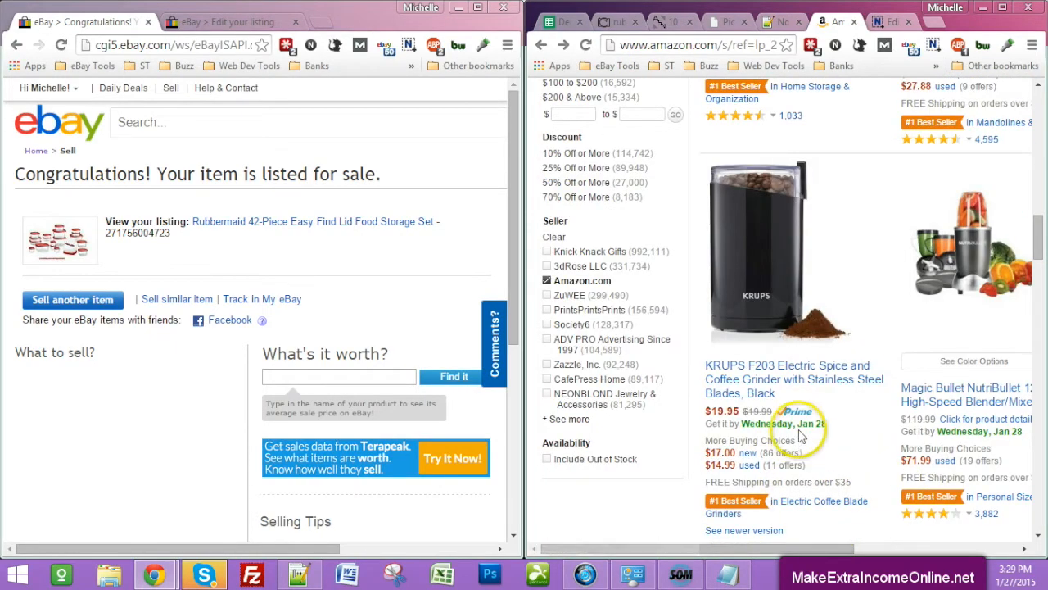
{"action": "left_click", "coordinate": [809, 370]}
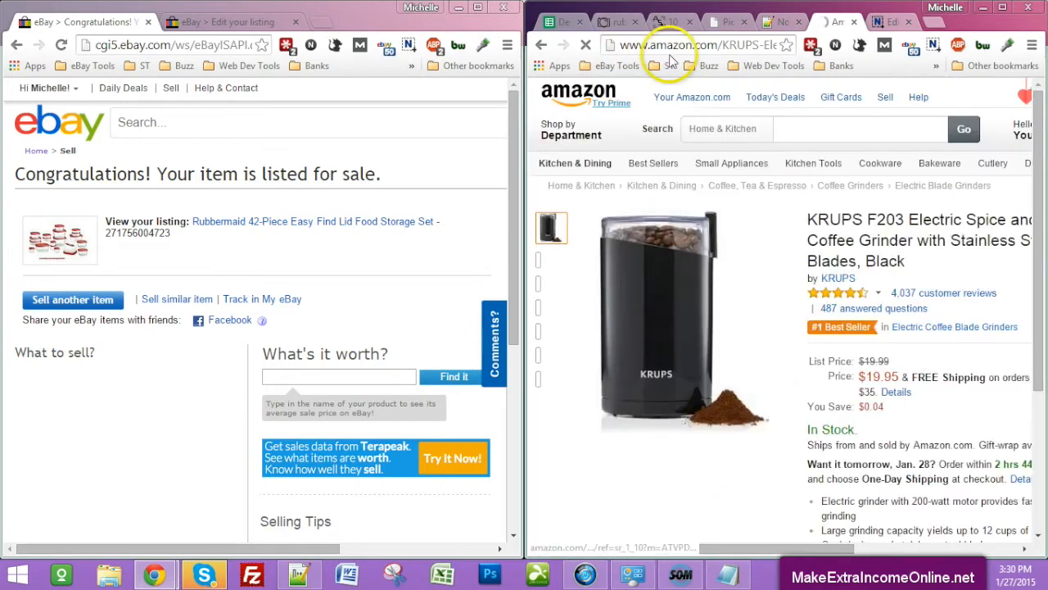
Copy the KRUPS grinder's Amazon address, leaving out everything from "ref=" onward
{"action": "left_click_drag", "start_coordinate": [618, 45], "coordinate": [582, 21]}
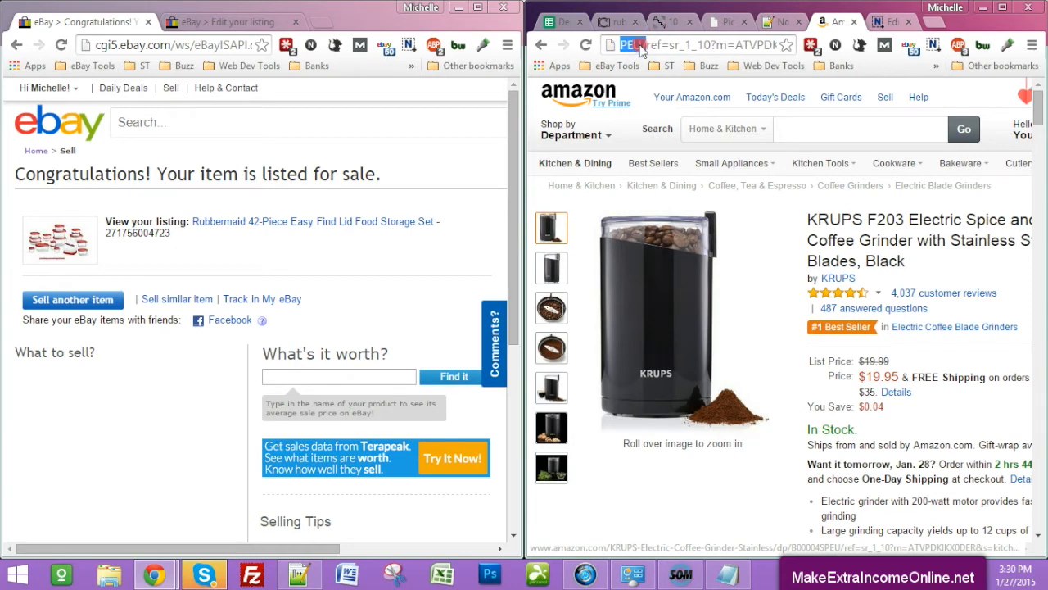
{"action": "right_click", "coordinate": [641, 47]}
{"action": "left_click", "coordinate": [666, 98]}
{"action": "left_click", "coordinate": [646, 45]}
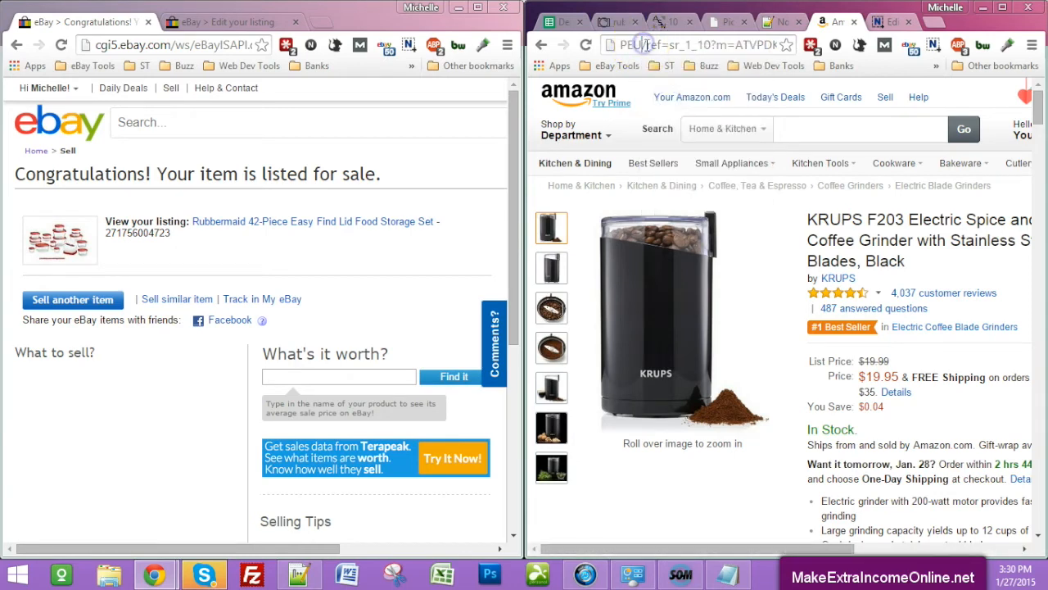
{"action": "left_click_drag", "start_coordinate": [646, 45], "coordinate": [492, 6]}
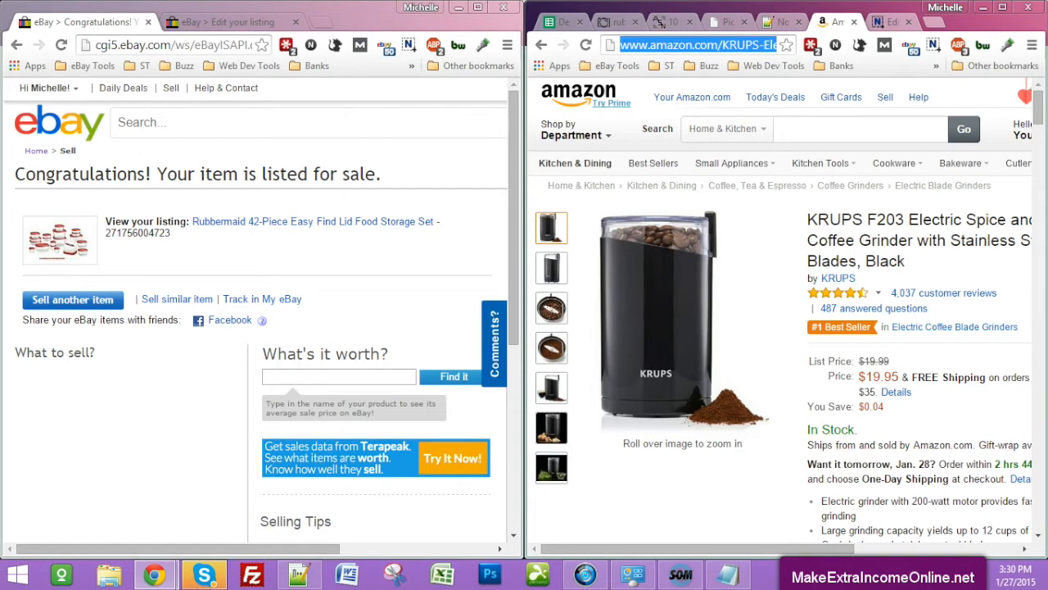
{"action": "right_click", "coordinate": [628, 46]}
{"action": "left_click", "coordinate": [667, 99]}
Paste the copied grinder address into cell C3 of the January Items To List sheet
{"action": "left_click", "coordinate": [562, 23]}
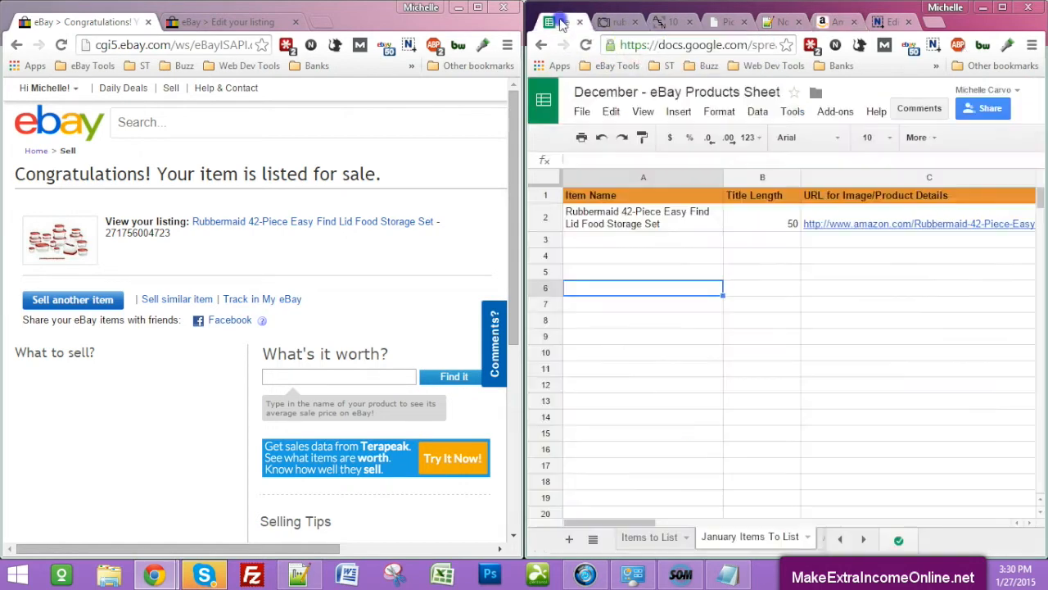
{"action": "left_click", "coordinate": [844, 241]}
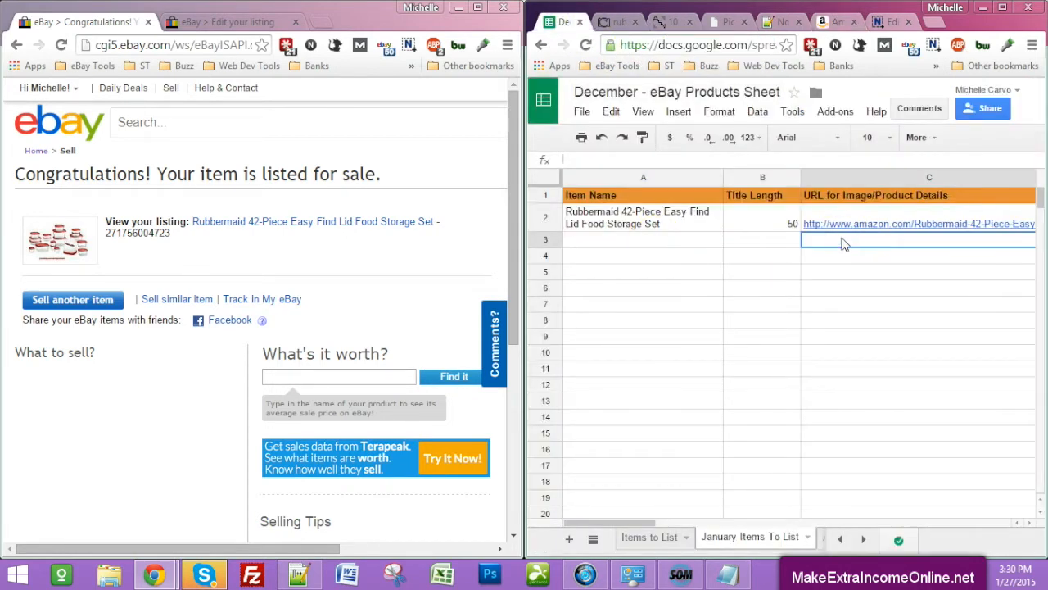
{"action": "key", "text": "ctrl+v"}
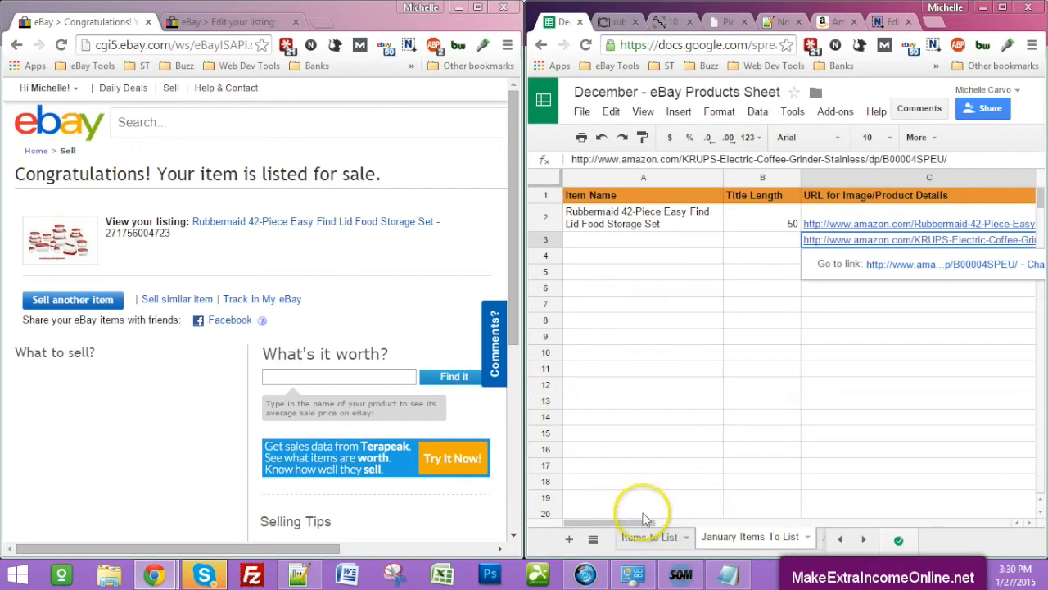
Check the grinder's price on Amazon and set its Cost to Buy in row 3 of the product sheet to 19.95
{"action": "left_click_drag", "start_coordinate": [641, 525], "coordinate": [755, 537]}
{"action": "left_click", "coordinate": [620, 21]}
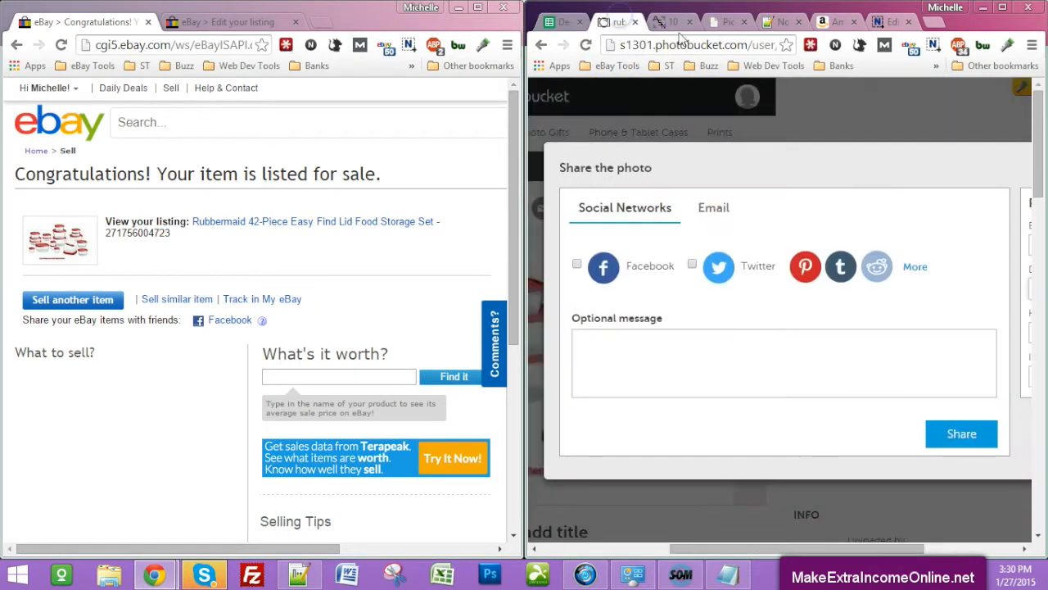
{"action": "left_click", "coordinate": [829, 23]}
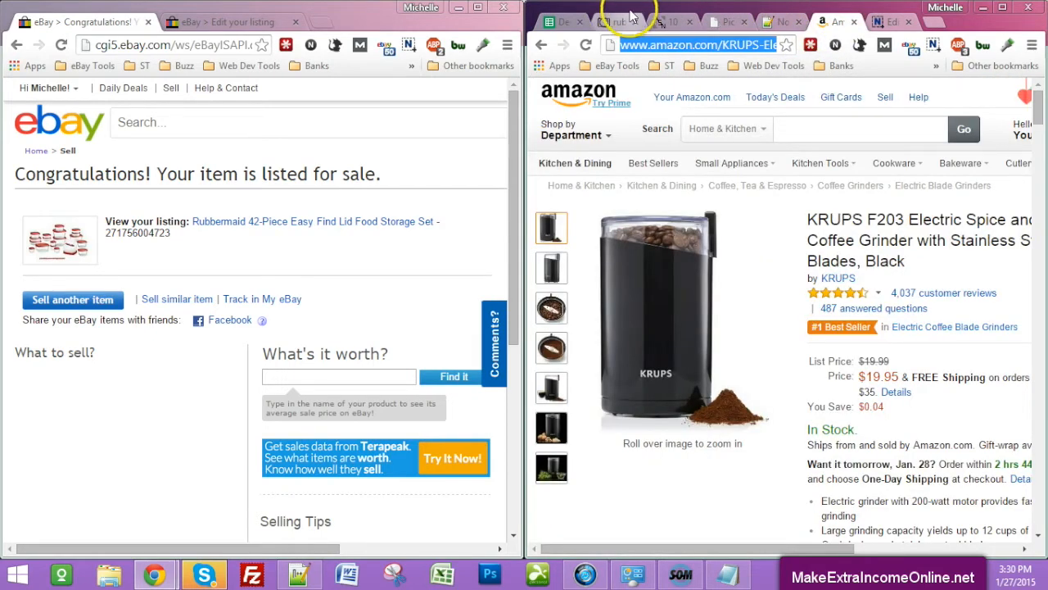
{"action": "left_click", "coordinate": [552, 22]}
{"action": "left_click", "coordinate": [774, 227]}
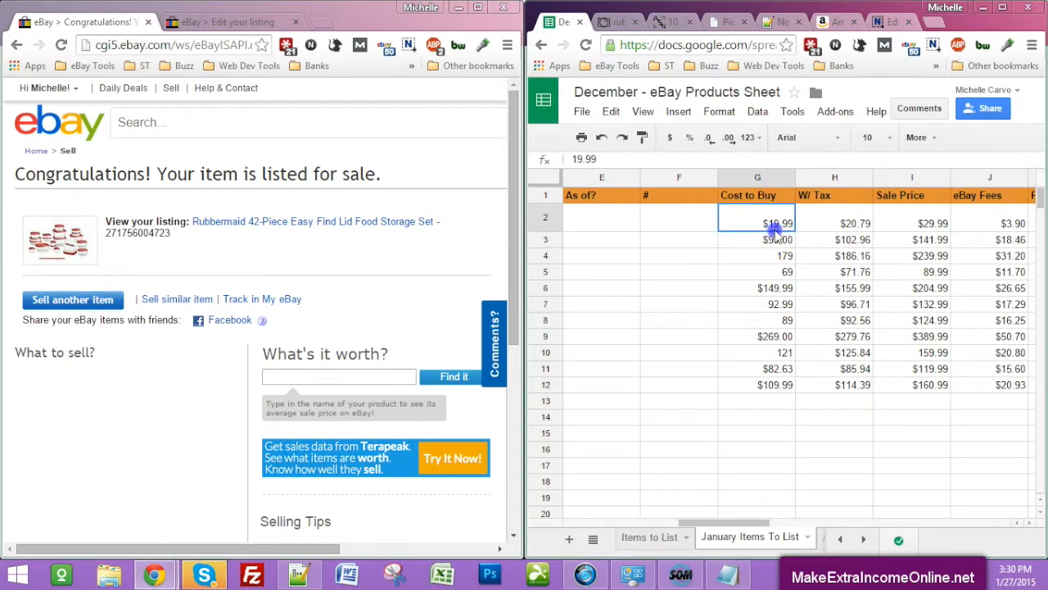
{"action": "left_click", "coordinate": [778, 239]}
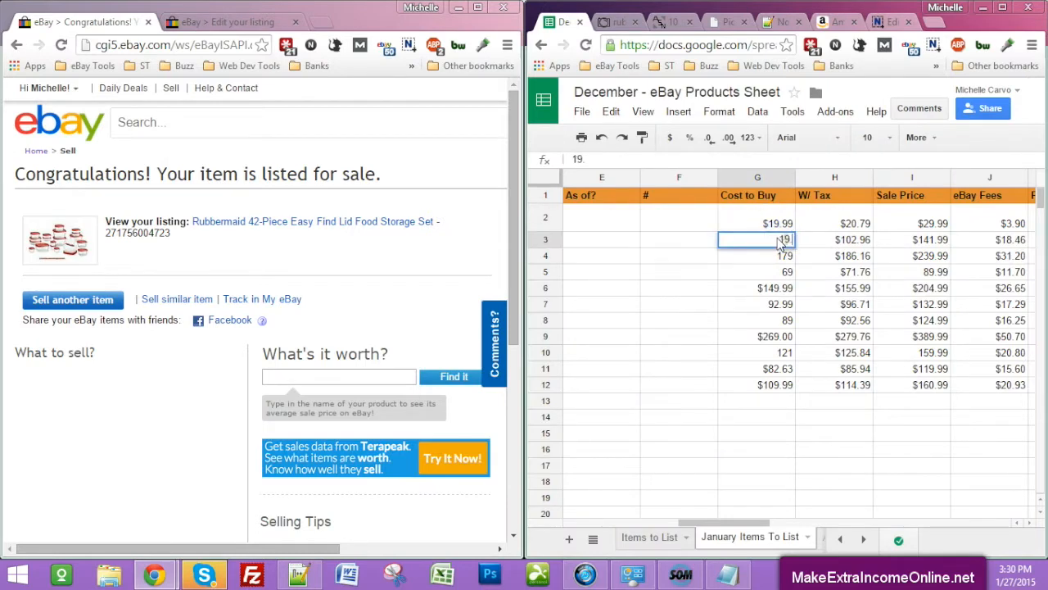
{"action": "type", "text": "19.95"}
{"action": "key", "text": "Tab"}
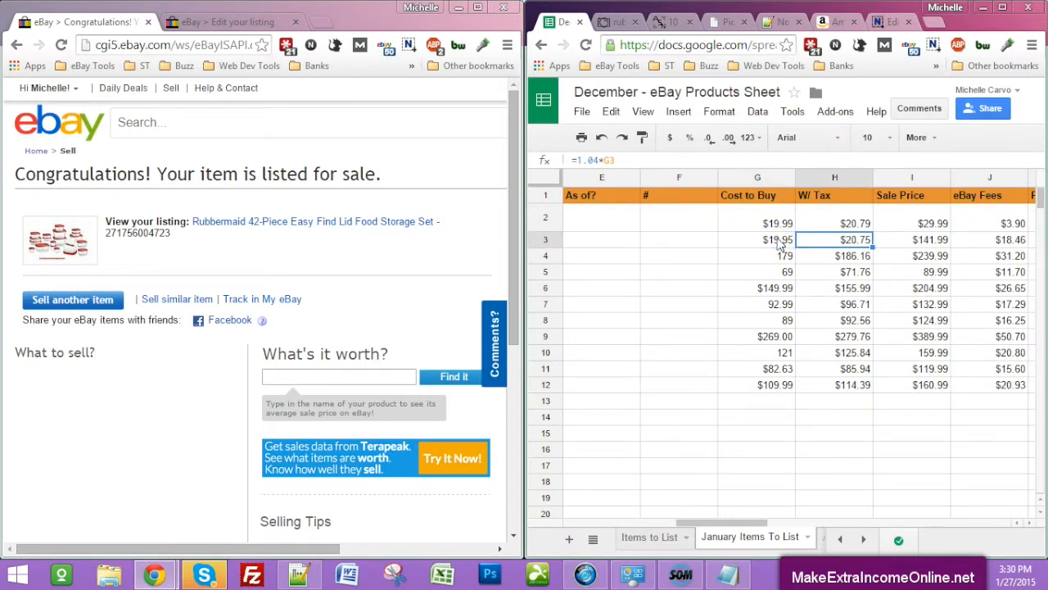
Set the grinder's Sale Price in row 3 to 29.99
{"action": "key", "text": "Tab"}
{"action": "type", "text": "239.99"}
{"action": "key", "text": "Return"}
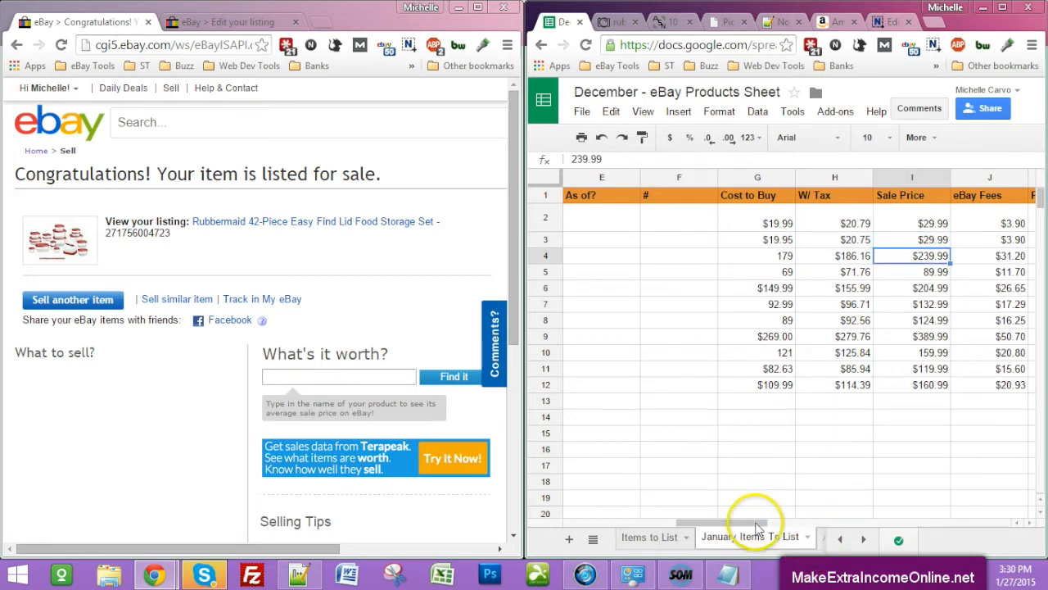
Enter "Coffee grinder make your own coffee beans" as the item name in cell A3
{"action": "left_click_drag", "start_coordinate": [737, 522], "coordinate": [548, 447]}
{"action": "left_click", "coordinate": [625, 245]}
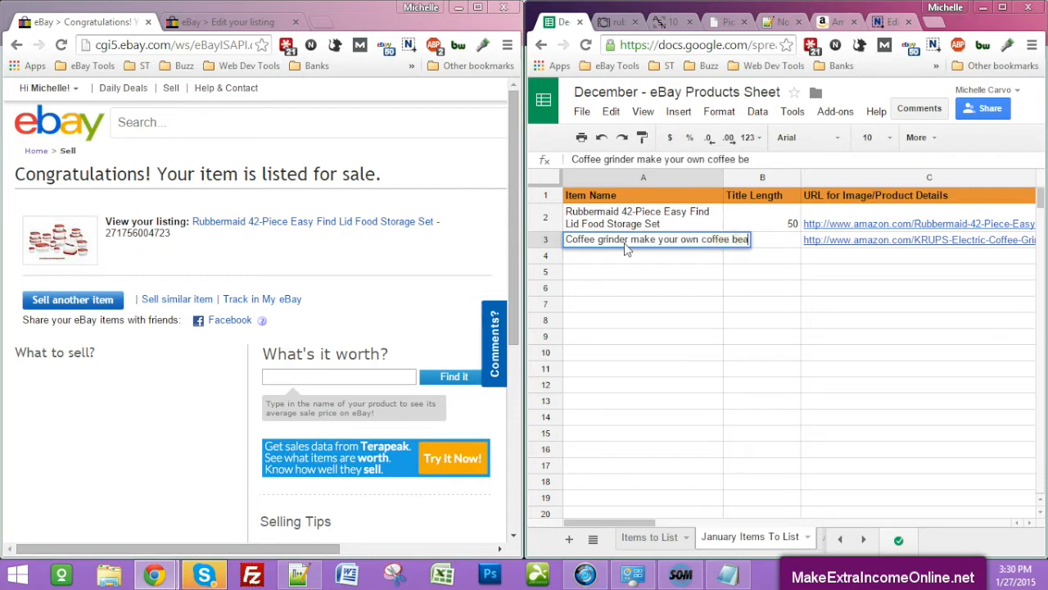
{"action": "key", "text": "Return"}
Fill the Title Length formula from cell B2 down to row 14
{"action": "left_click", "coordinate": [757, 220]}
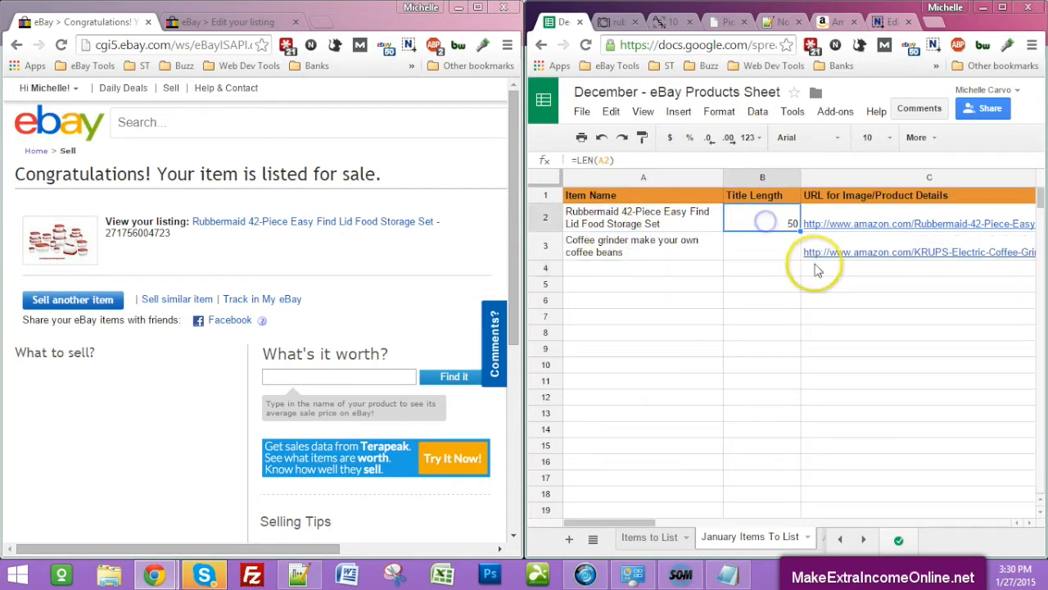
{"action": "left_click_drag", "start_coordinate": [793, 313], "coordinate": [791, 424]}
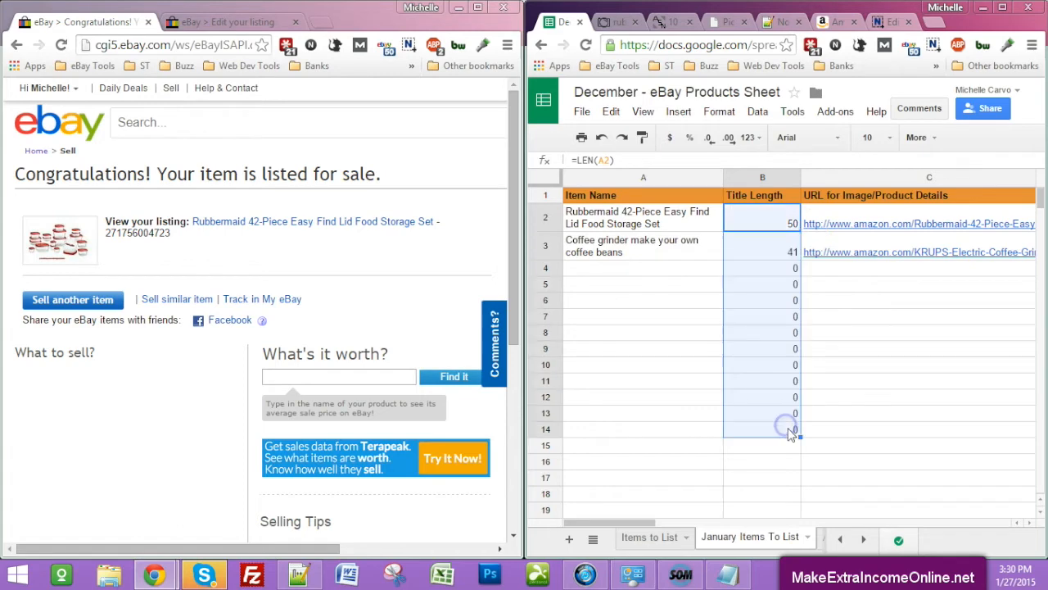
{"action": "left_click", "coordinate": [595, 262]}
Start another eBay listing titled "Coffee grinder make your own coffee beans", copying the title from cell A3
{"action": "left_click", "coordinate": [647, 252]}
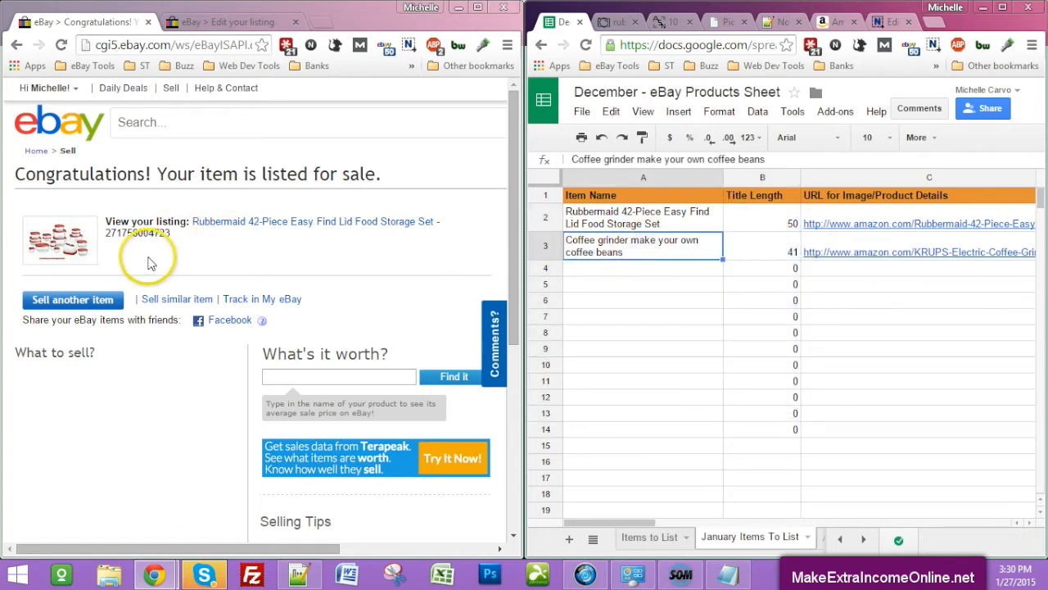
{"action": "left_click", "coordinate": [107, 300]}
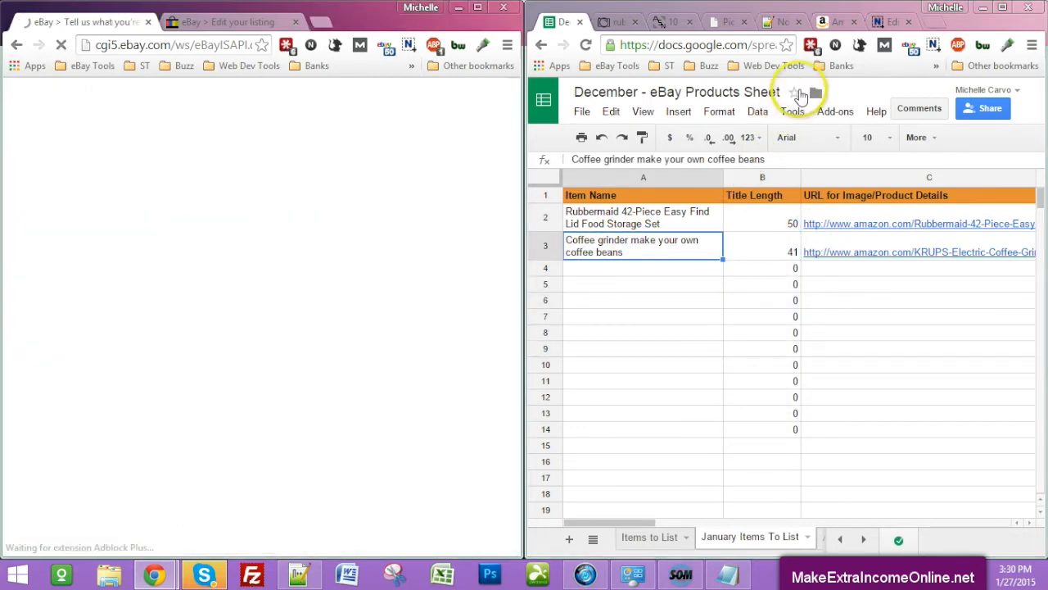
{"action": "left_click_drag", "start_coordinate": [774, 160], "coordinate": [490, 135]}
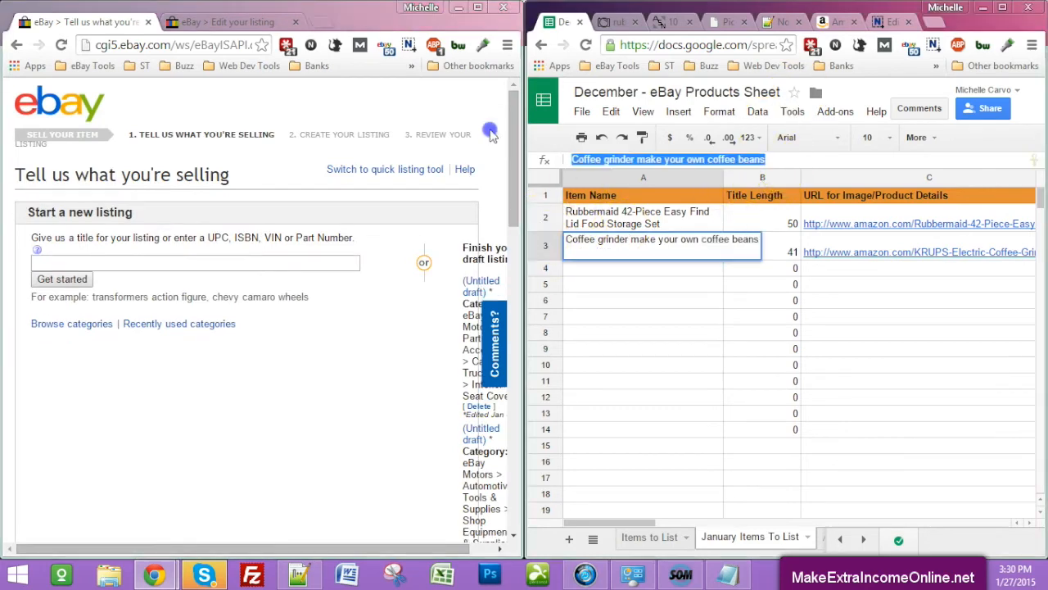
{"action": "right_click", "coordinate": [635, 161]}
{"action": "left_click", "coordinate": [663, 232]}
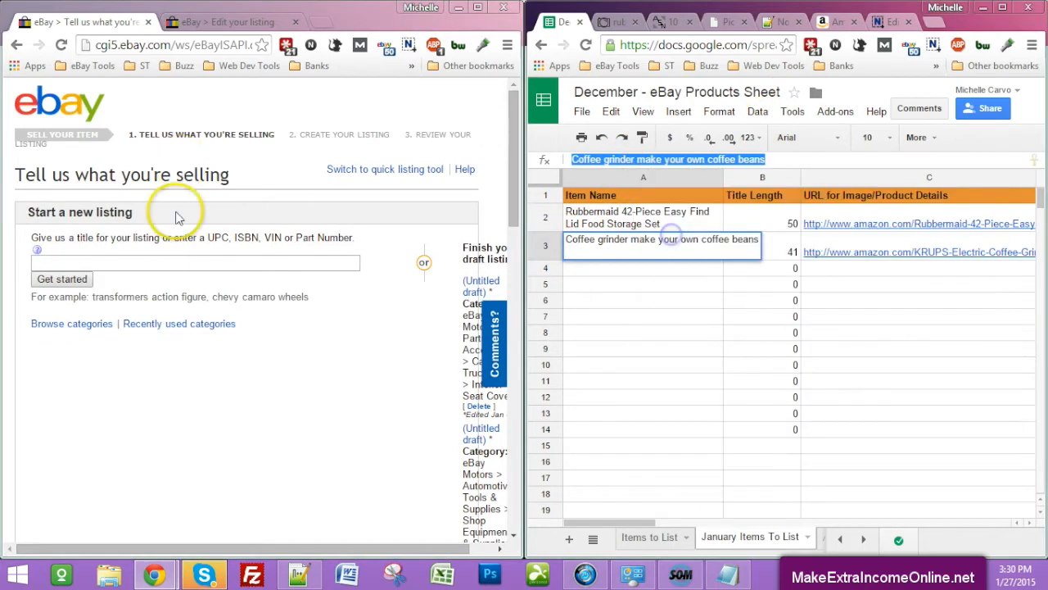
{"action": "left_click", "coordinate": [168, 261]}
{"action": "right_click", "coordinate": [171, 260]}
{"action": "left_click", "coordinate": [217, 349]}
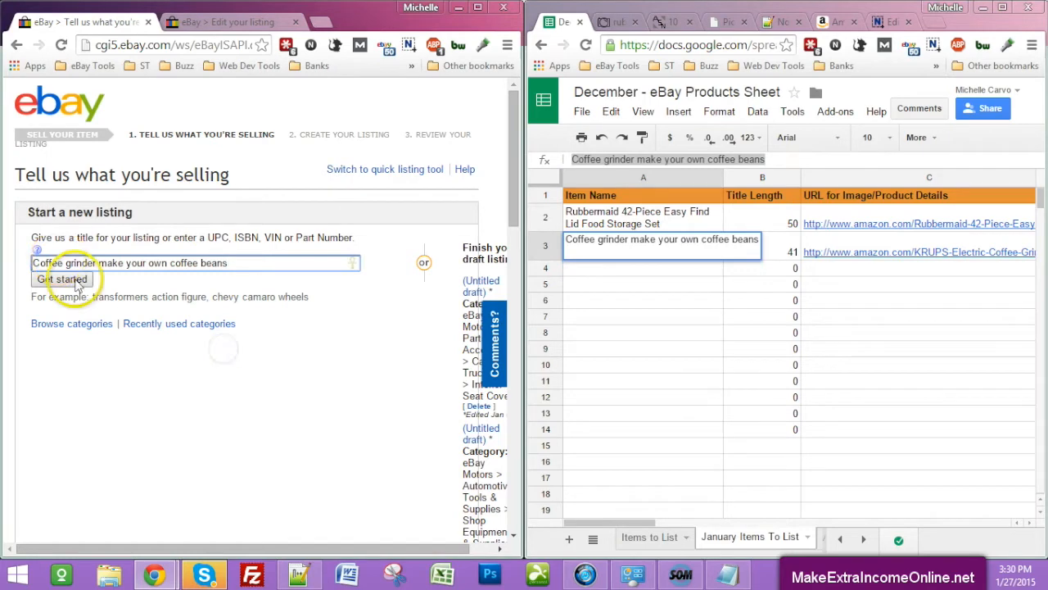
{"action": "left_click", "coordinate": [73, 280]}
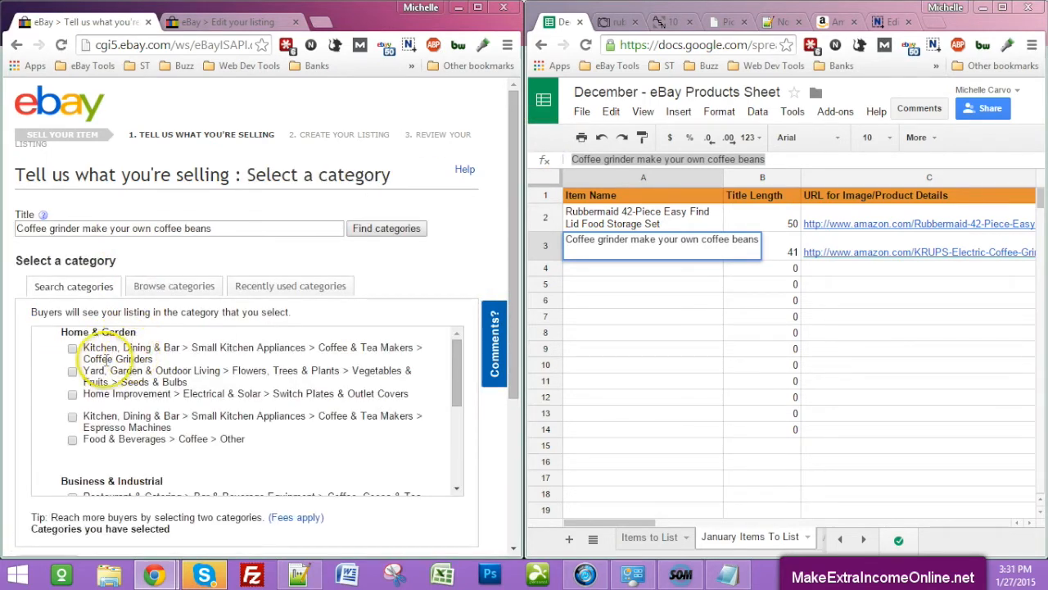
Put the listing in the Home & Garden Coffee Grinders category, continue to the listing form, and set the condition to New
{"action": "left_click", "coordinate": [71, 351]}
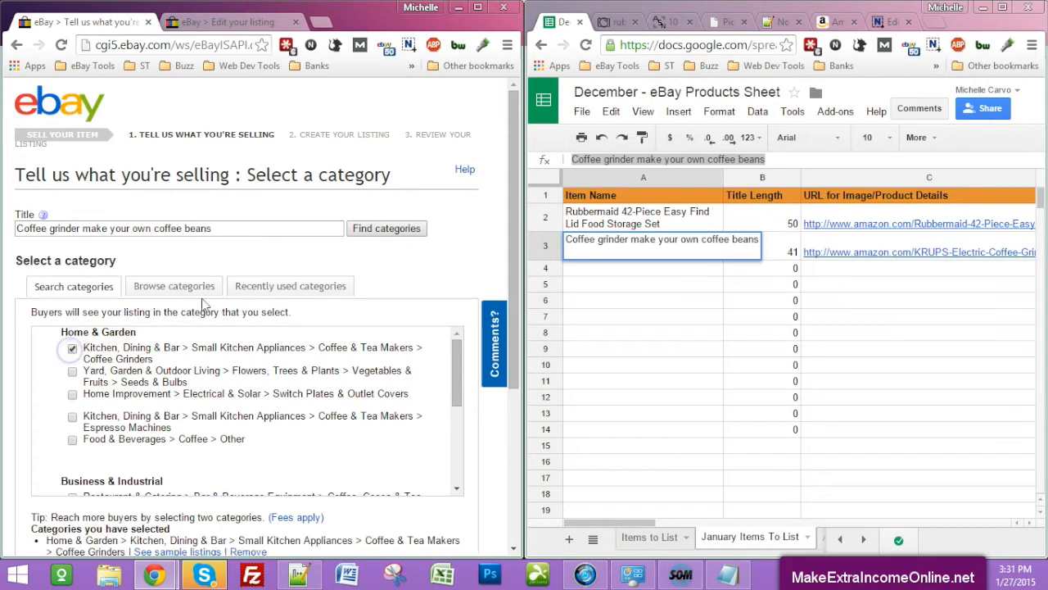
{"action": "scroll", "coordinate": [140, 382], "scroll_direction": "down", "scroll_amount": 3}
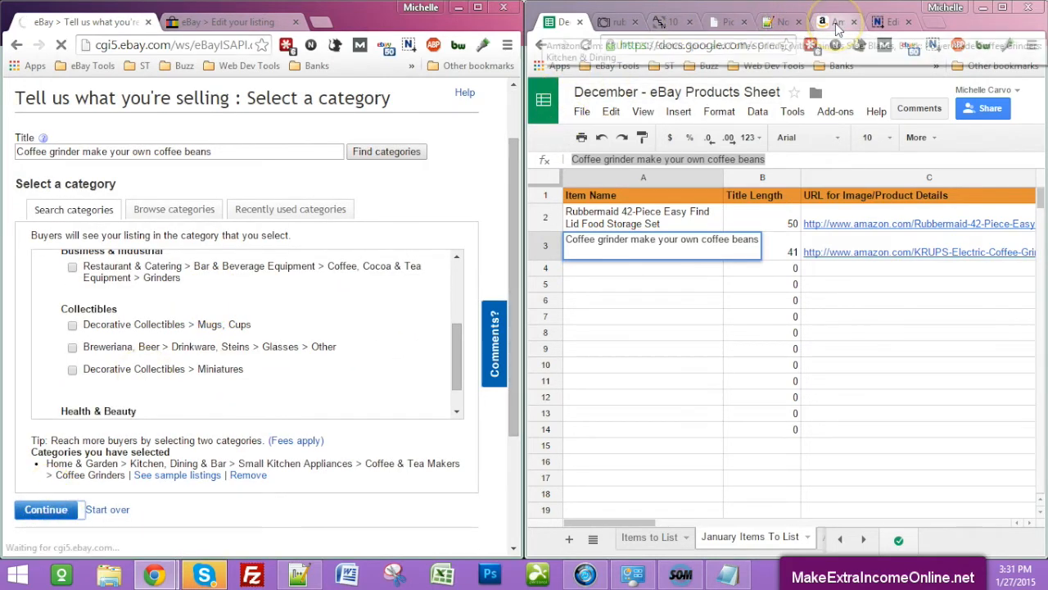
{"action": "scroll", "coordinate": [247, 277], "scroll_direction": "down", "scroll_amount": 3}
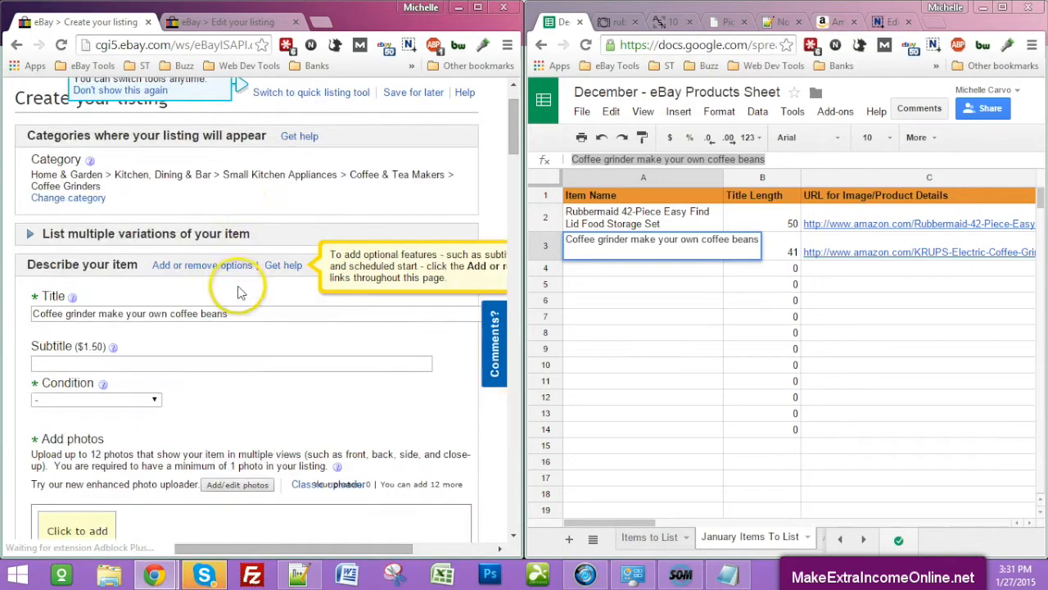
{"action": "left_click", "coordinate": [105, 324]}
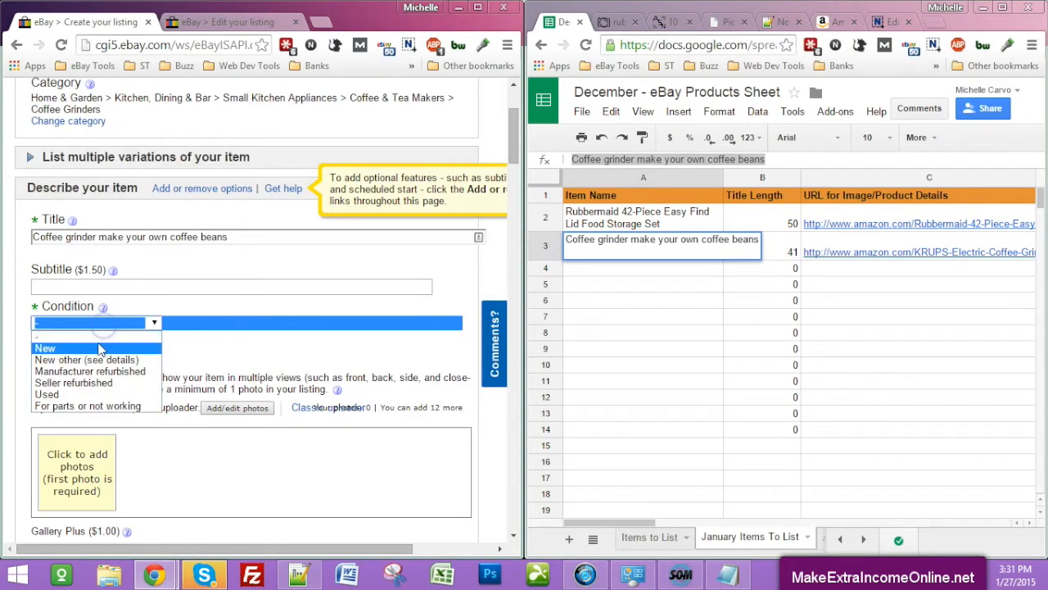
{"action": "left_click", "coordinate": [105, 334]}
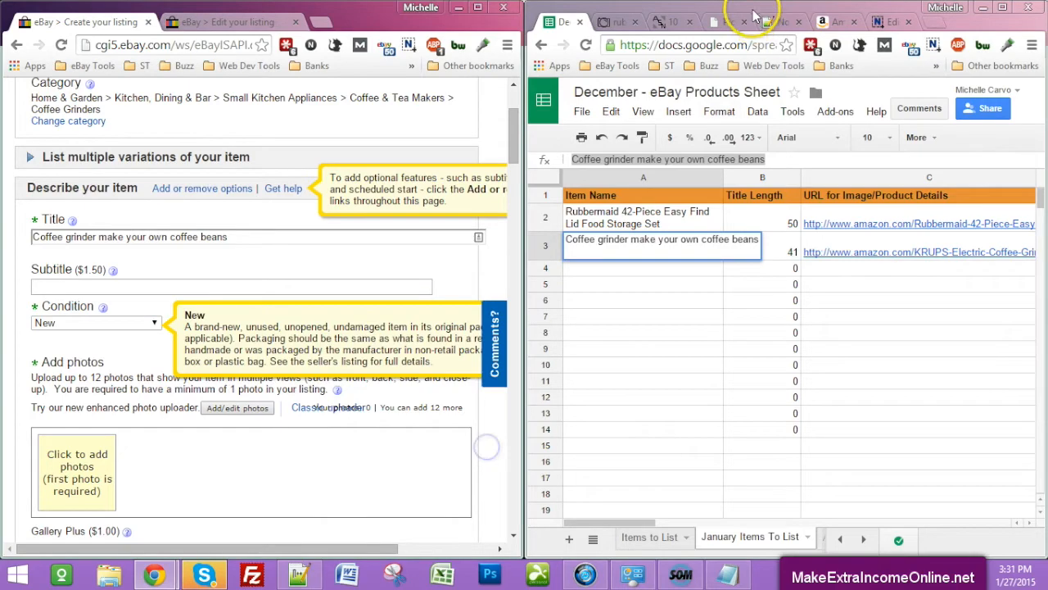
Enlarge the KRUPS coffee grinder photo on Amazon and capture an area of about 432 x 491 pixels around it with Nimbus Screenshot
{"action": "left_click", "coordinate": [828, 22]}
{"action": "left_click_drag", "start_coordinate": [521, 211], "coordinate": [192, 242]}
{"action": "left_click", "coordinate": [291, 303]}
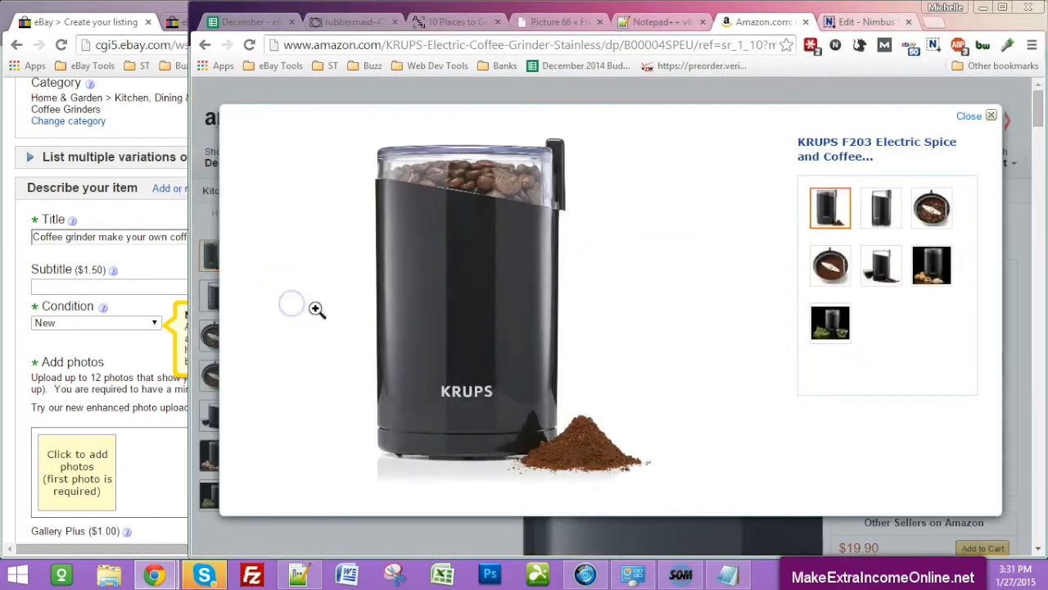
{"action": "right_click", "coordinate": [599, 301]}
{"action": "mouse_move", "coordinate": [719, 459]}
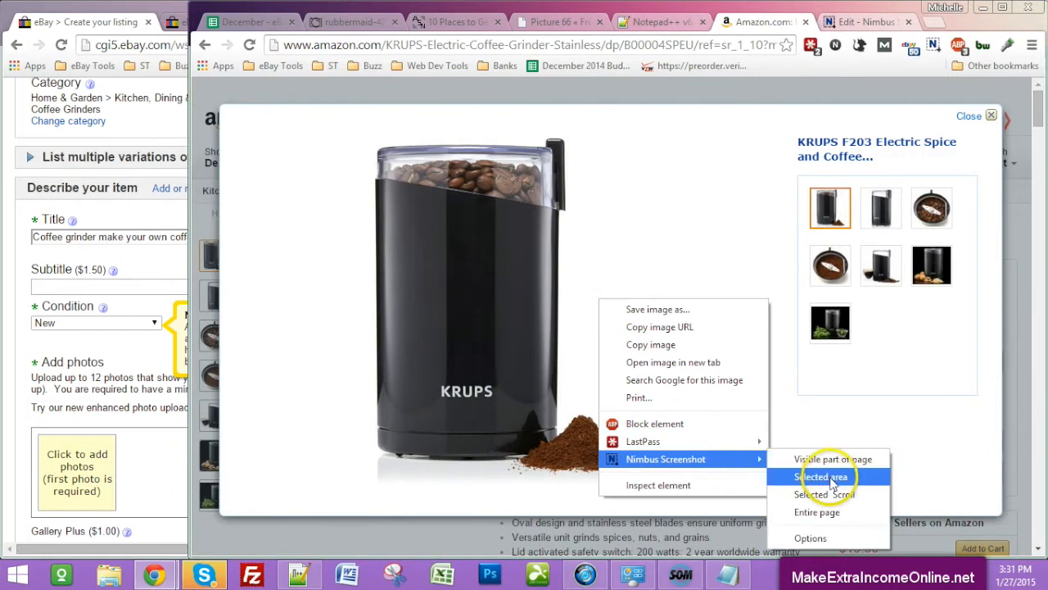
{"action": "left_click", "coordinate": [833, 483]}
{"action": "mouse_move", "coordinate": [328, 503]}
{"action": "left_mouse_down"}
{"action": "mouse_move", "coordinate": [463, 421]}
{"action": "mouse_move", "coordinate": [704, 92]}
{"action": "mouse_move", "coordinate": [661, 137]}
{"action": "mouse_move", "coordinate": [659, 129]}
{"action": "left_mouse_up"}
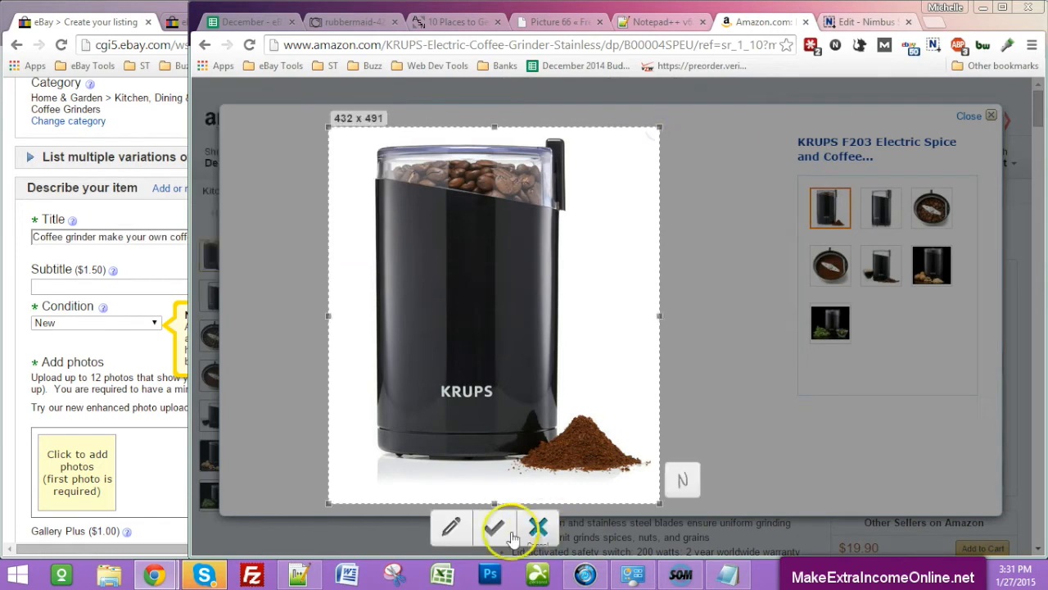
Edit the captured grinder image, adding the text watermark "ourusernamehere" below the grinder, and finish editing
{"action": "left_click", "coordinate": [457, 526]}
{"action": "left_click", "coordinate": [549, 92]}
{"action": "left_click", "coordinate": [494, 475]}
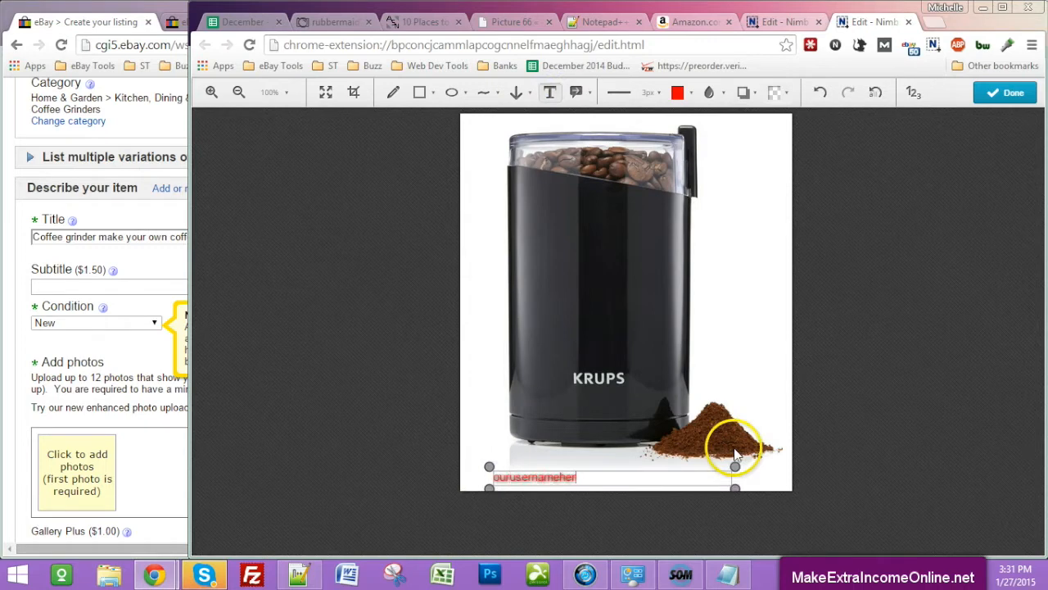
{"action": "left_click", "coordinate": [999, 95]}
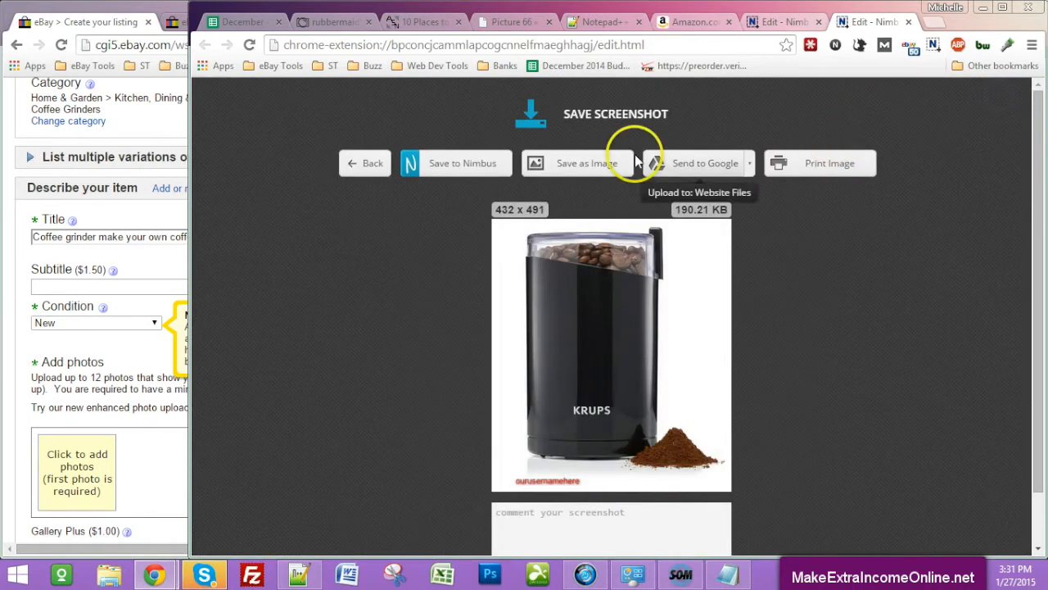
Save the screenshot as a PNG image named "coffee-grinder-make-your-own" in the ebay listings folder
{"action": "left_click", "coordinate": [548, 169]}
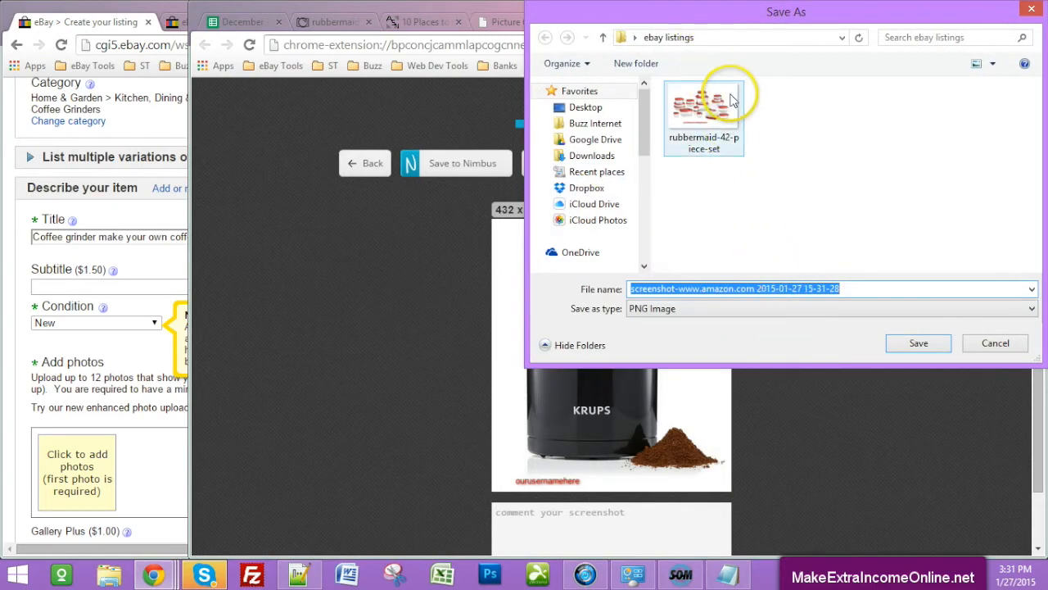
{"action": "type", "text": "coffee-grinder-make-your-own"}
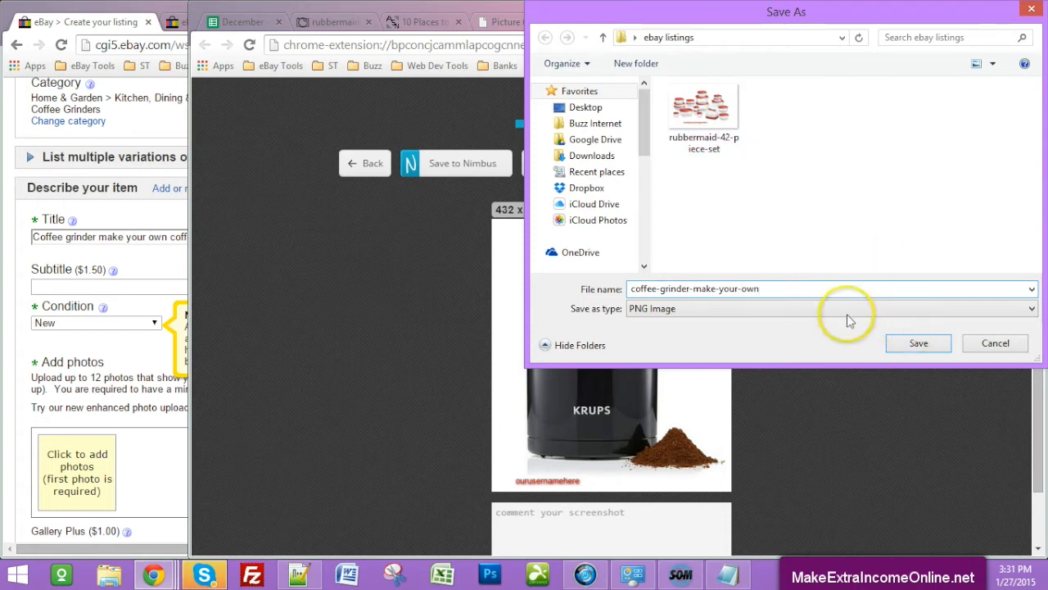
{"action": "left_click", "coordinate": [915, 344]}
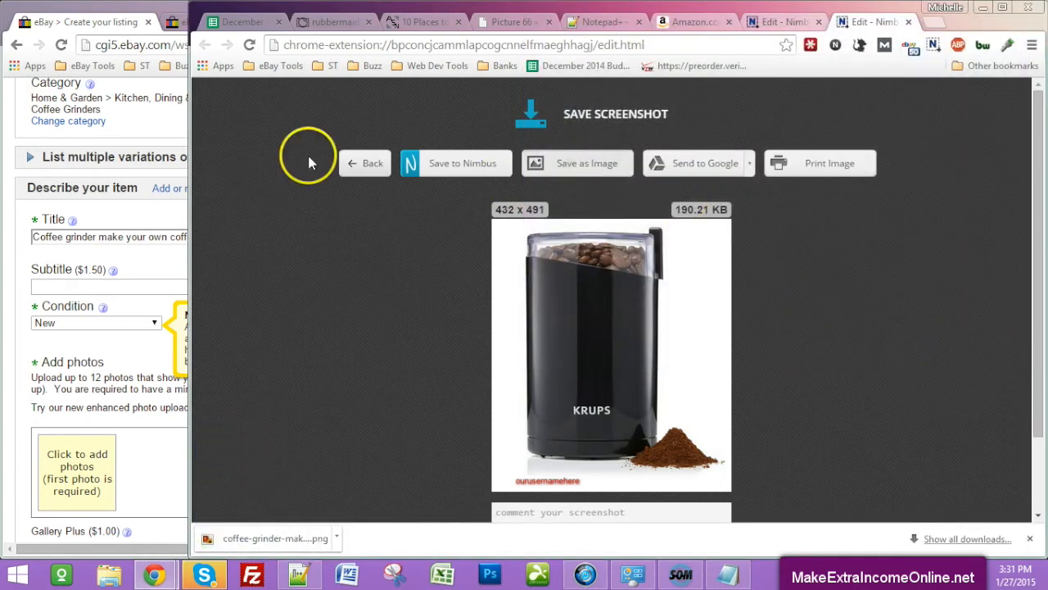
Switch to Photobucket and open its upload page
{"action": "left_click", "coordinate": [331, 22]}
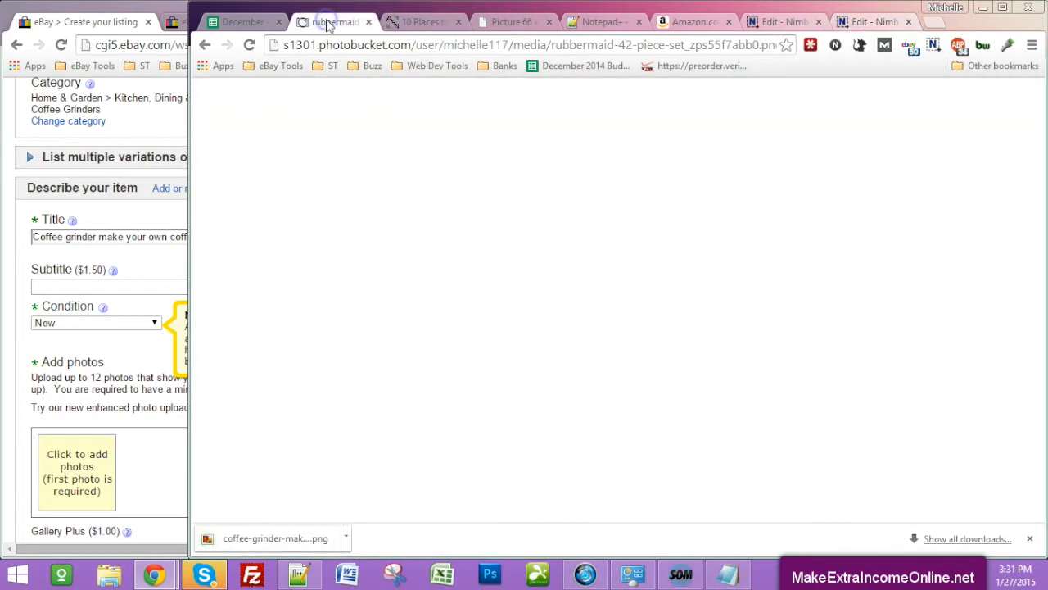
{"action": "left_click", "coordinate": [1017, 135]}
{"action": "left_click", "coordinate": [466, 97]}
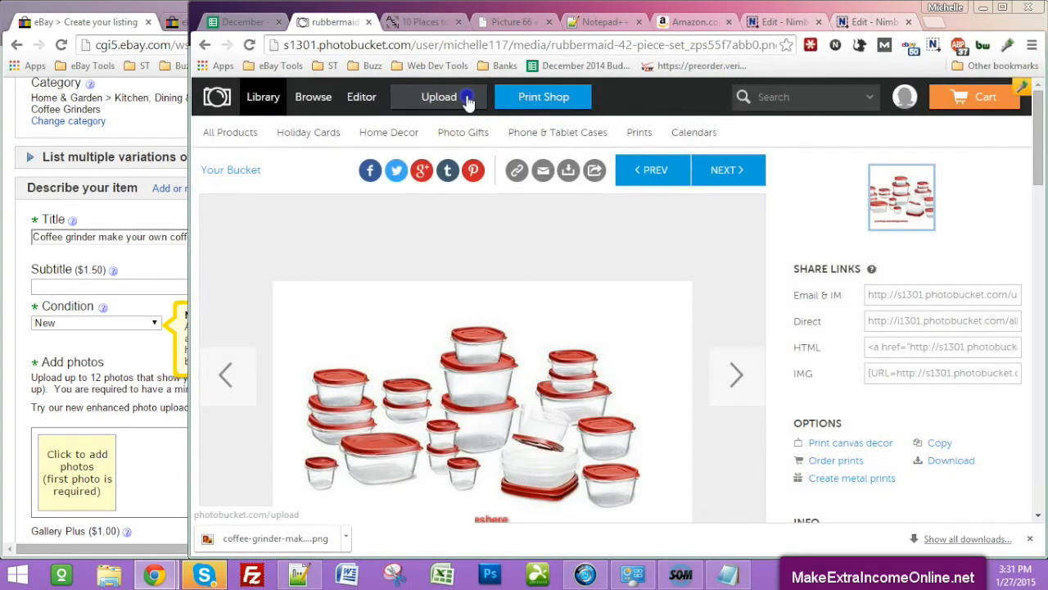
Add the coffee-grinder-make-your-own image as the main photo in the eBay listing's picture uploader
{"action": "left_click", "coordinate": [140, 129]}
{"action": "left_click", "coordinate": [78, 466]}
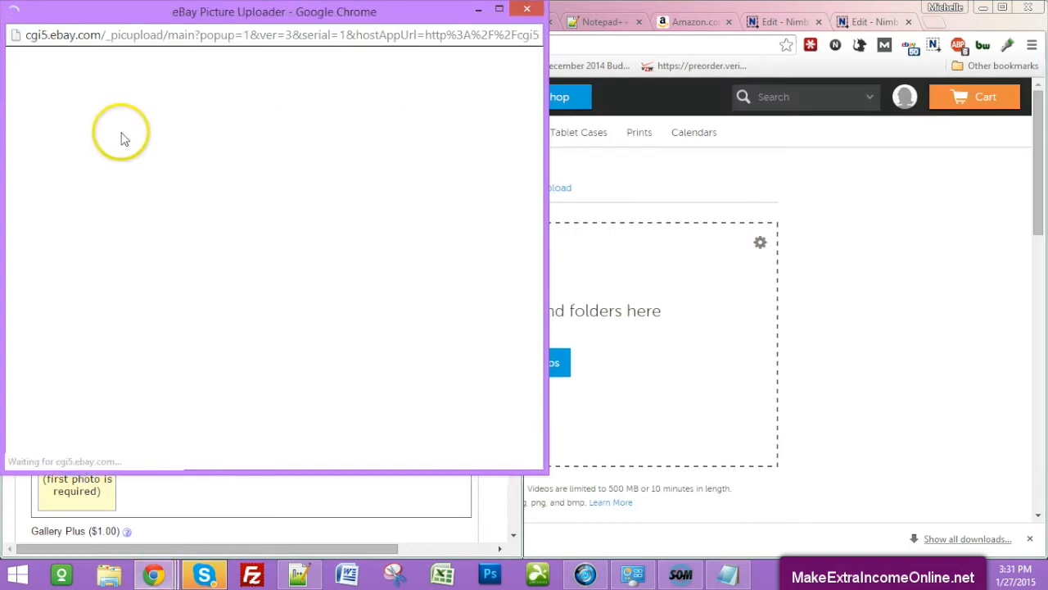
{"action": "left_click", "coordinate": [272, 181]}
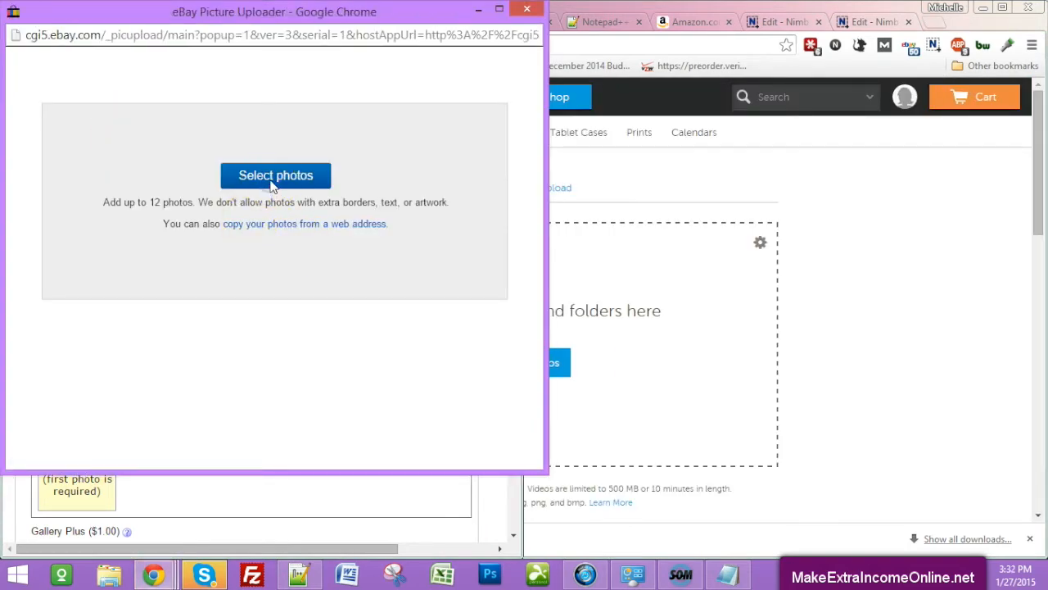
{"action": "left_click", "coordinate": [683, 148]}
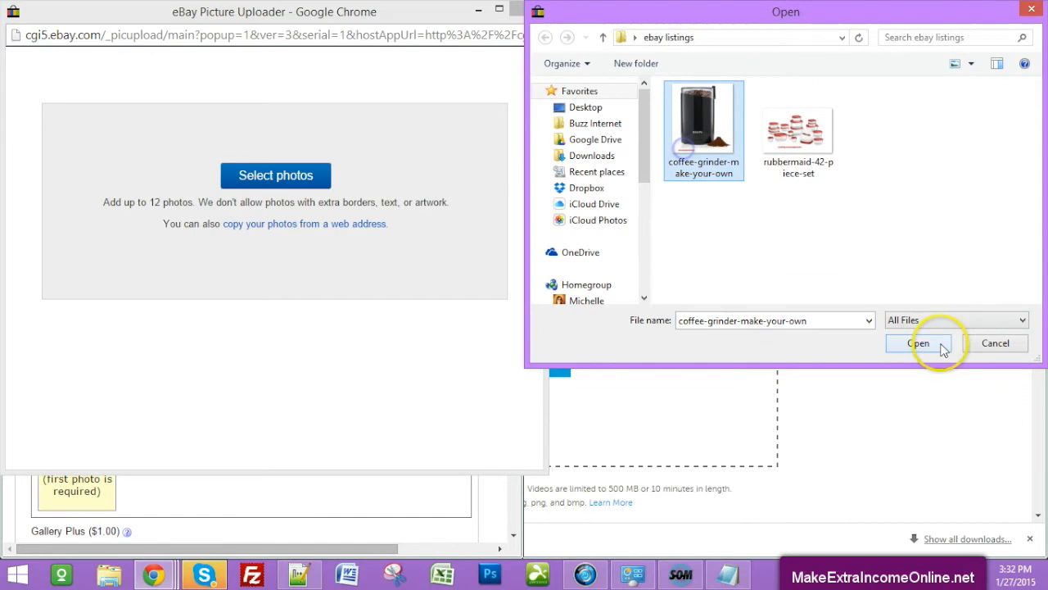
{"action": "left_click", "coordinate": [942, 348]}
Upload the coffee-grinder-make-your-own image from the computer to Your Bucket on Photobucket
{"action": "left_click", "coordinate": [679, 339]}
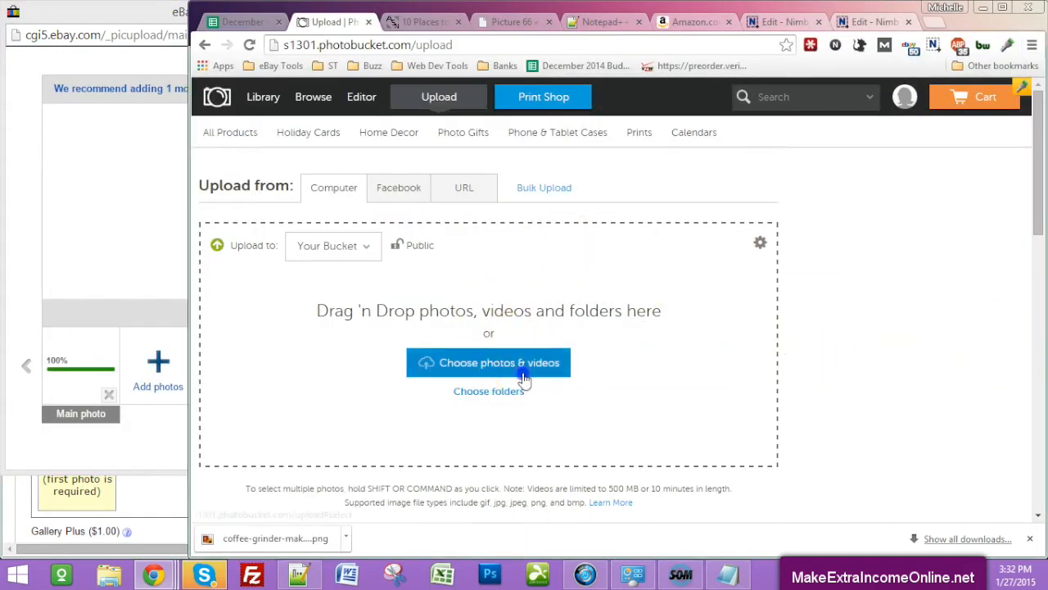
{"action": "left_click", "coordinate": [524, 379]}
{"action": "left_click", "coordinate": [351, 154]}
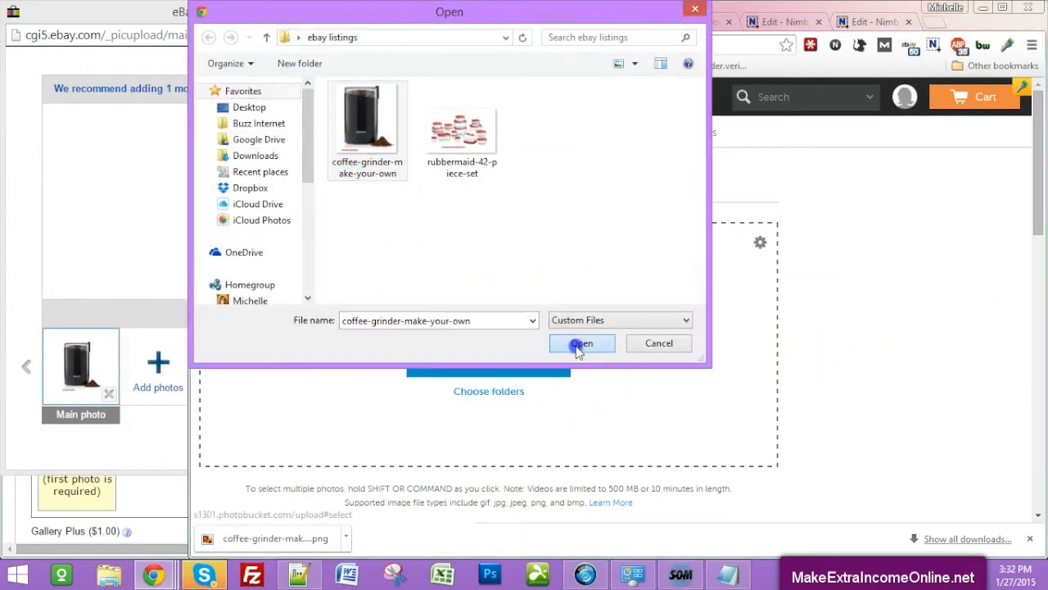
{"action": "left_click", "coordinate": [582, 343]}
Try to save the eBay photo, check its quality issue details, and remove it from the picture uploader
{"action": "left_click", "coordinate": [122, 194]}
{"action": "left_click", "coordinate": [457, 436]}
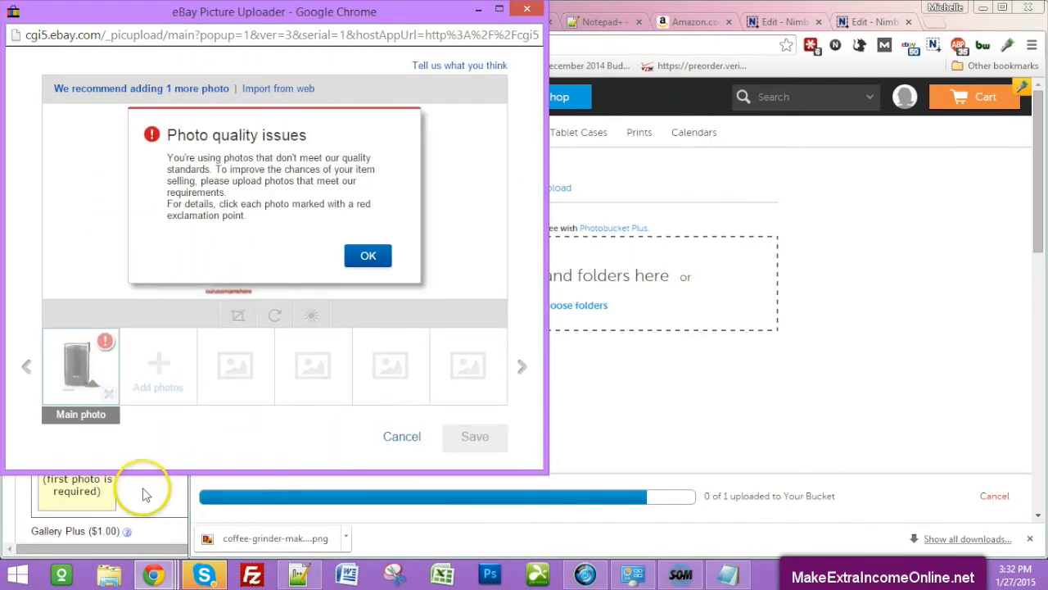
{"action": "left_click", "coordinate": [351, 264]}
{"action": "left_click", "coordinate": [106, 341]}
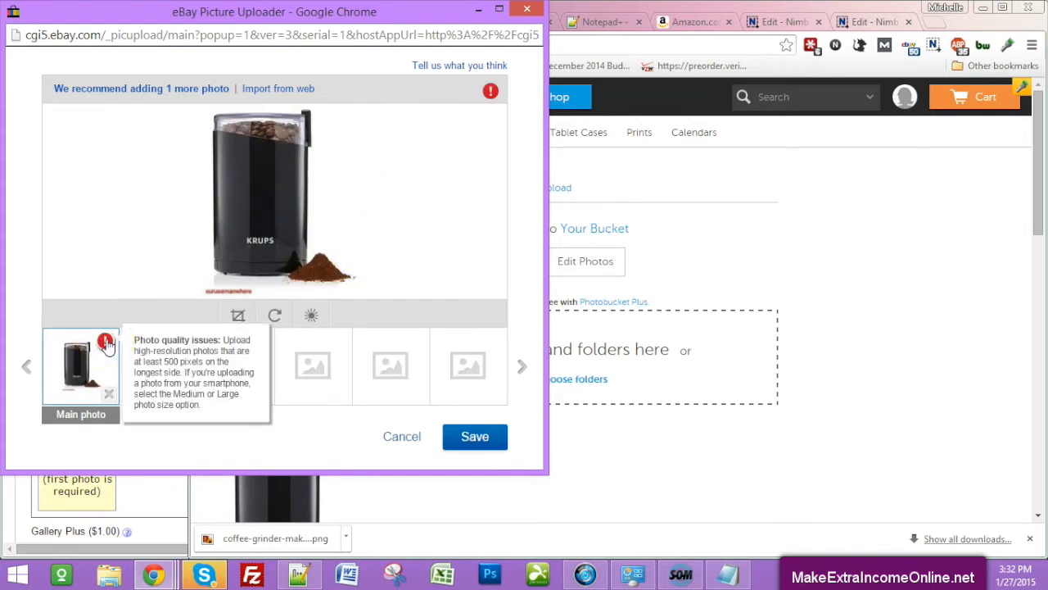
{"action": "left_click", "coordinate": [104, 389]}
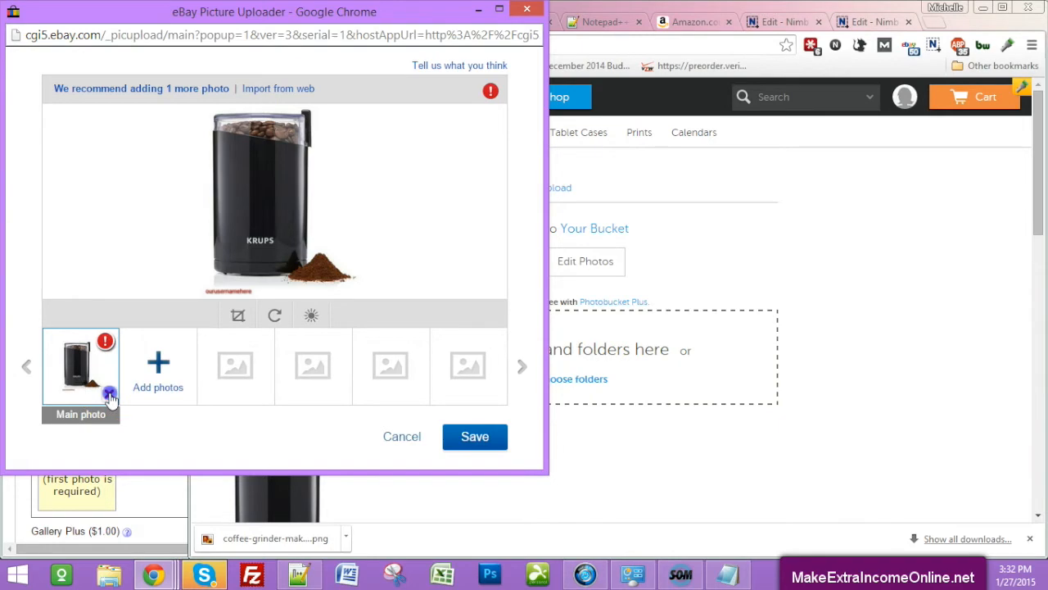
{"action": "left_click", "coordinate": [109, 395]}
Return to the enlarged KRUPS grinder photo on Amazon and start a Nimbus Screenshot capture of a selected area
{"action": "left_click", "coordinate": [855, 381]}
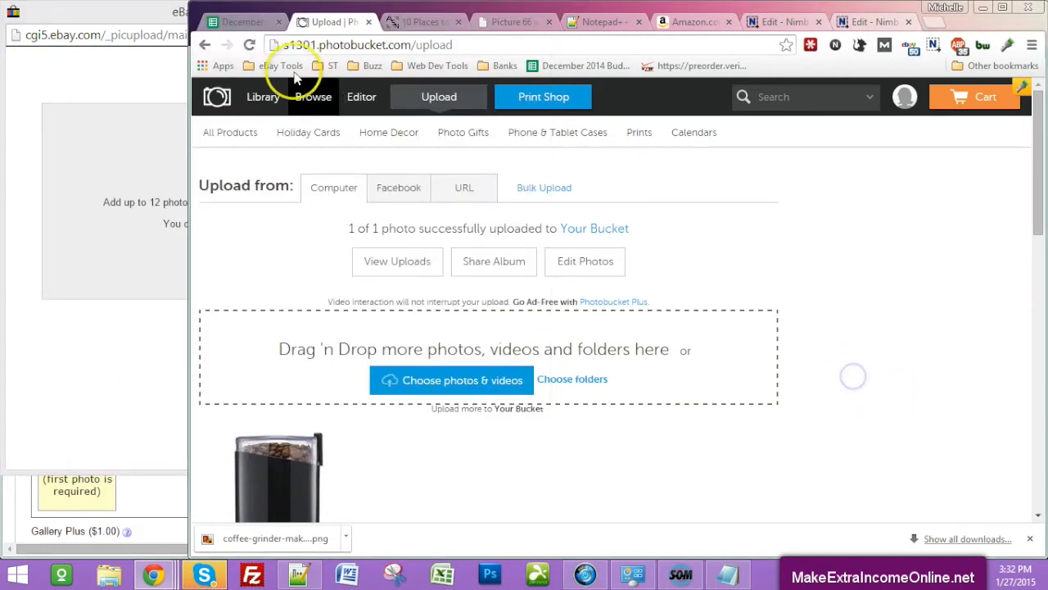
{"action": "left_click", "coordinate": [434, 23]}
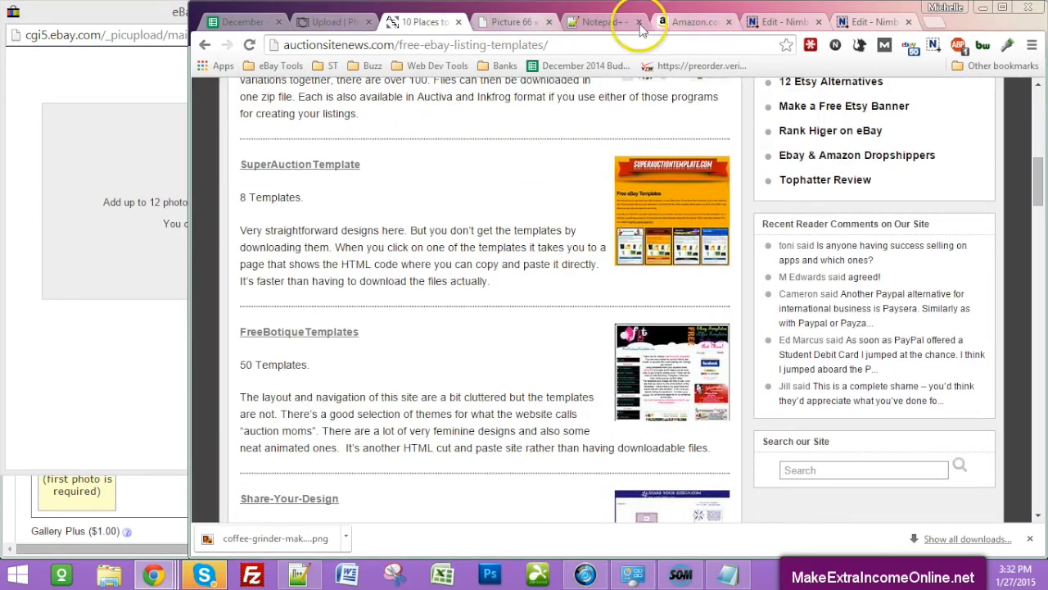
{"action": "left_click", "coordinate": [692, 22]}
{"action": "left_click", "coordinate": [315, 325]}
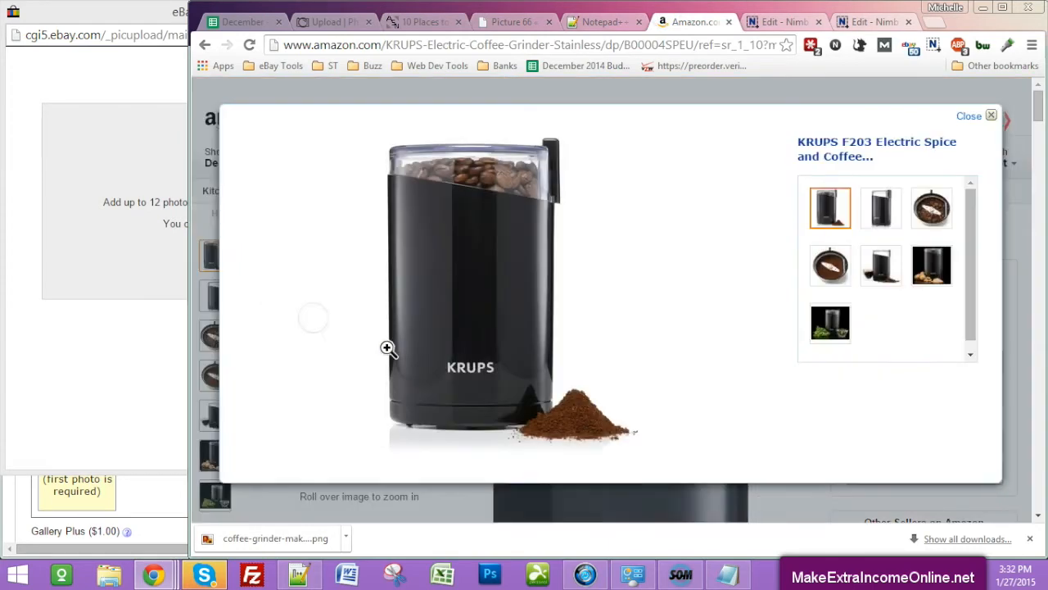
{"action": "right_click", "coordinate": [274, 401]}
{"action": "mouse_move", "coordinate": [393, 355]}
{"action": "left_click", "coordinate": [439, 382]}
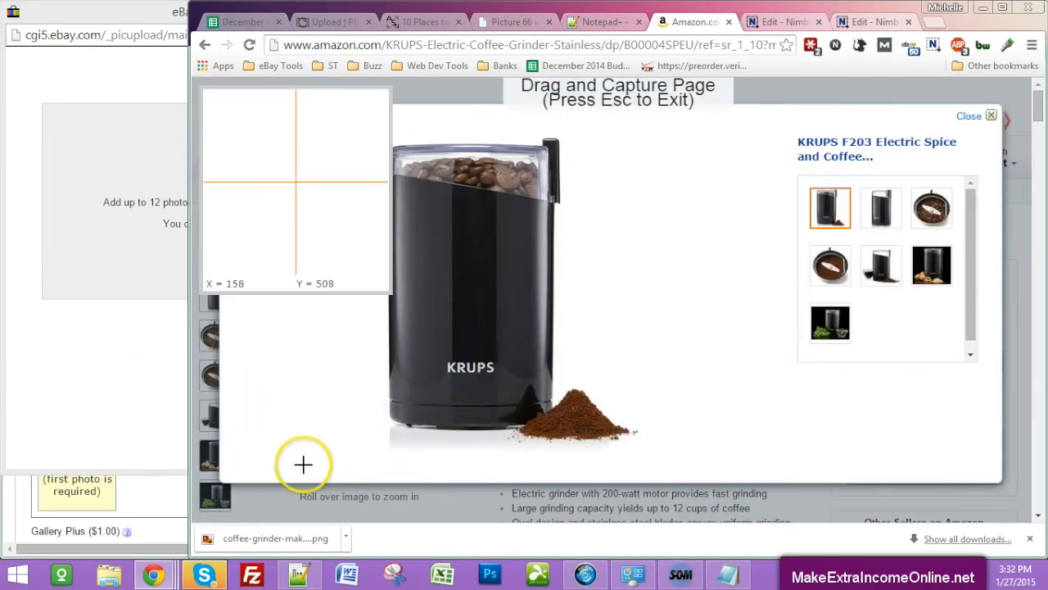
{"action": "left_click_drag", "start_coordinate": [316, 477], "coordinate": [663, 119]}
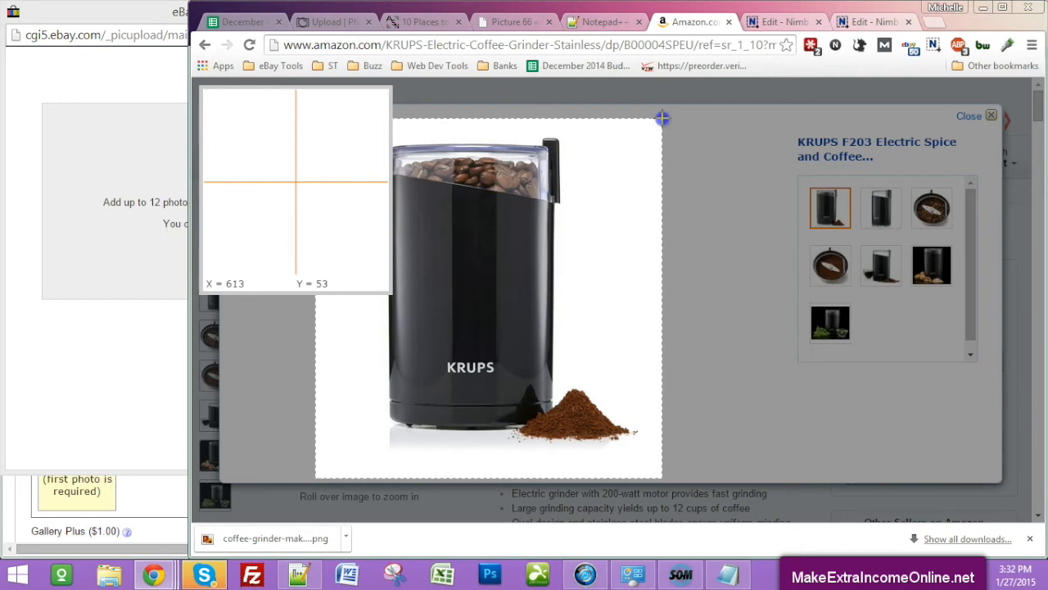
{"action": "left_click_drag", "start_coordinate": [669, 121], "coordinate": [658, 121]}
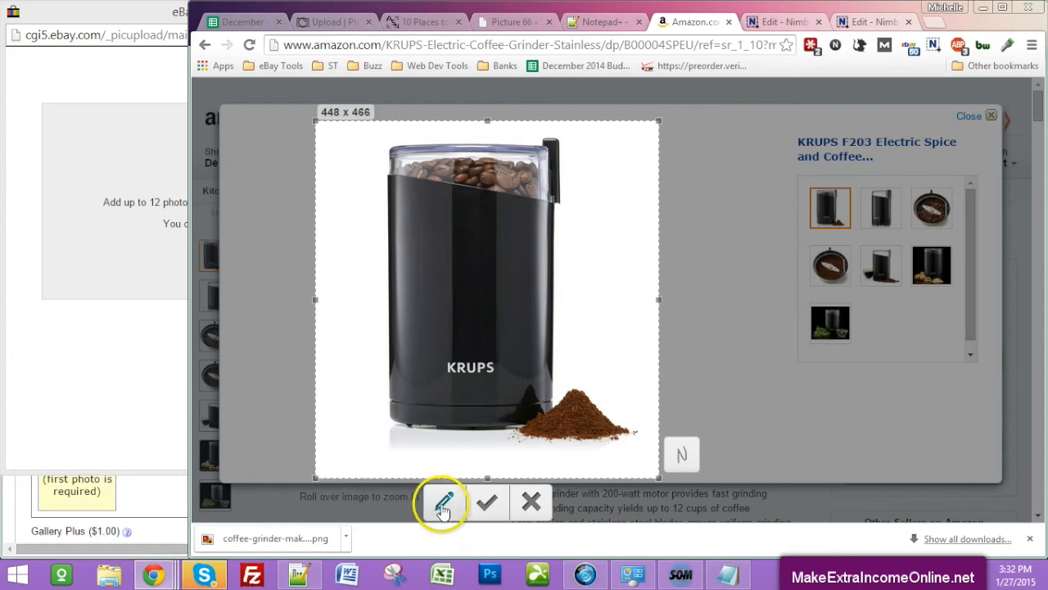
{"action": "left_click", "coordinate": [312, 300]}
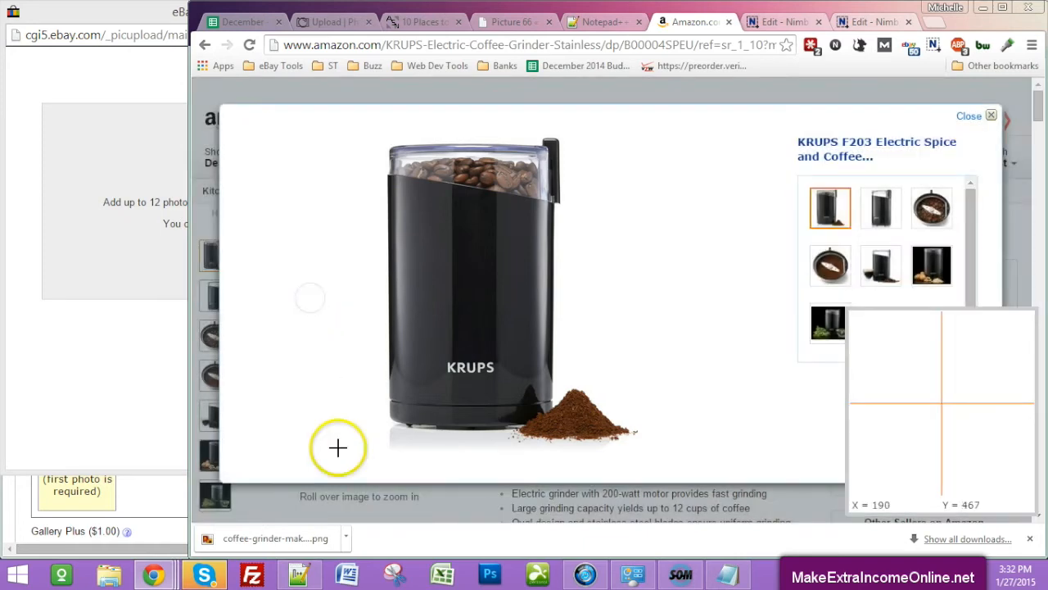
Select the area around the coffee grinder and extend its edges until it measures about 519 x 489 pixels
{"action": "mouse_move", "coordinate": [342, 466]}
{"action": "left_mouse_down"}
{"action": "mouse_move", "coordinate": [709, 189]}
{"action": "mouse_move", "coordinate": [640, 113]}
{"action": "left_mouse_up"}
{"action": "left_click_drag", "start_coordinate": [641, 289], "coordinate": [685, 300]}
{"action": "mouse_move", "coordinate": [343, 283]}
{"action": "left_mouse_down"}
{"action": "mouse_move", "coordinate": [339, 292]}
{"action": "mouse_move", "coordinate": [323, 284]}
{"action": "left_mouse_up"}
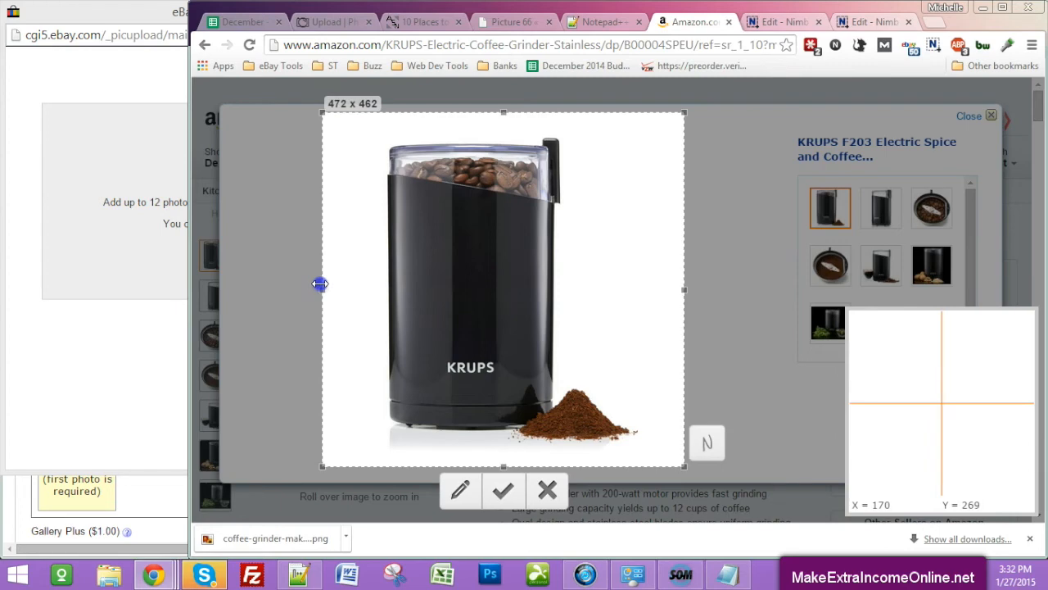
{"action": "left_click_drag", "start_coordinate": [318, 283], "coordinate": [300, 279]}
{"action": "left_click_drag", "start_coordinate": [681, 311], "coordinate": [698, 296]}
{"action": "left_click_drag", "start_coordinate": [497, 112], "coordinate": [497, 103]}
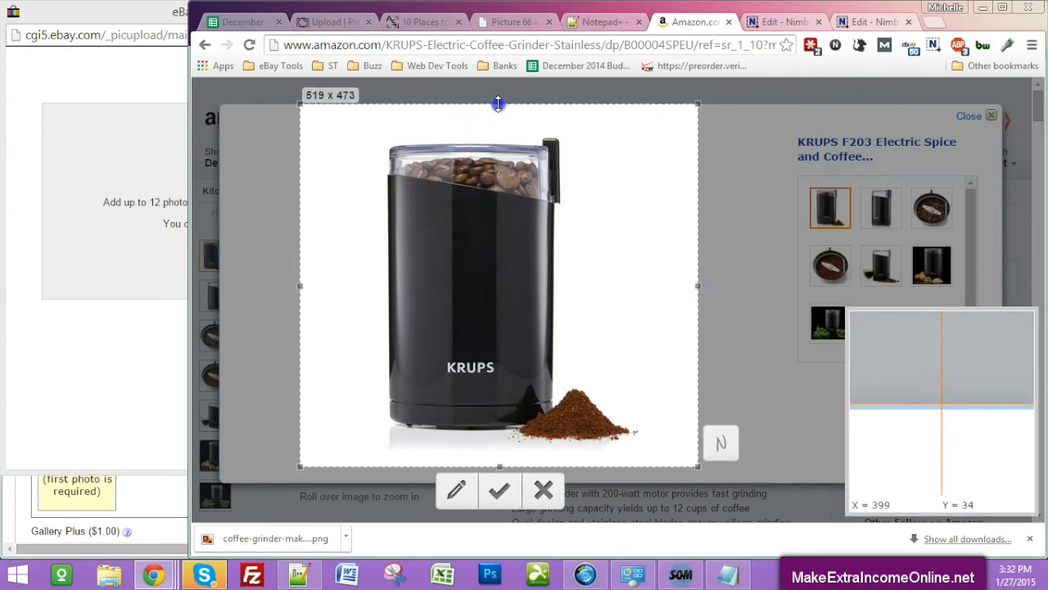
{"action": "mouse_move", "coordinate": [447, 467]}
{"action": "left_mouse_down"}
{"action": "mouse_move", "coordinate": [497, 461]}
{"action": "mouse_move", "coordinate": [497, 479]}
{"action": "left_mouse_up"}
Edit the new capture, adding the text watermark "username" below the grinder, and finish editing
{"action": "left_click", "coordinate": [456, 500]}
{"action": "left_click", "coordinate": [510, 399]}
{"action": "left_click", "coordinate": [550, 93]}
{"action": "left_click", "coordinate": [513, 462]}
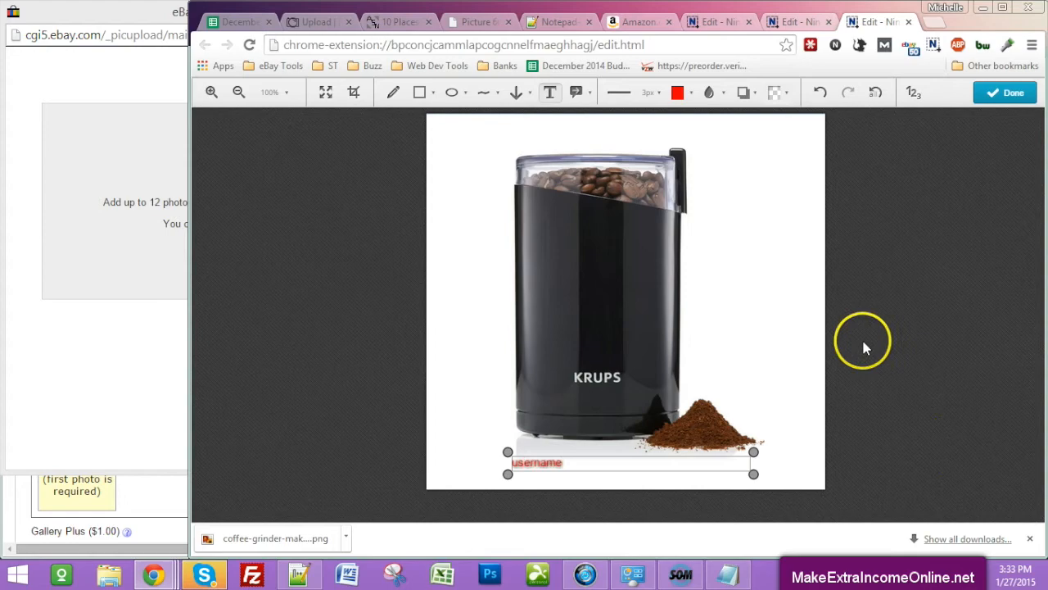
{"action": "left_click", "coordinate": [983, 94]}
Save the new screenshot as a PNG in the ebay listings folder, overwriting the existing coffee-grinder-make-your-own image
{"action": "left_click", "coordinate": [589, 162]}
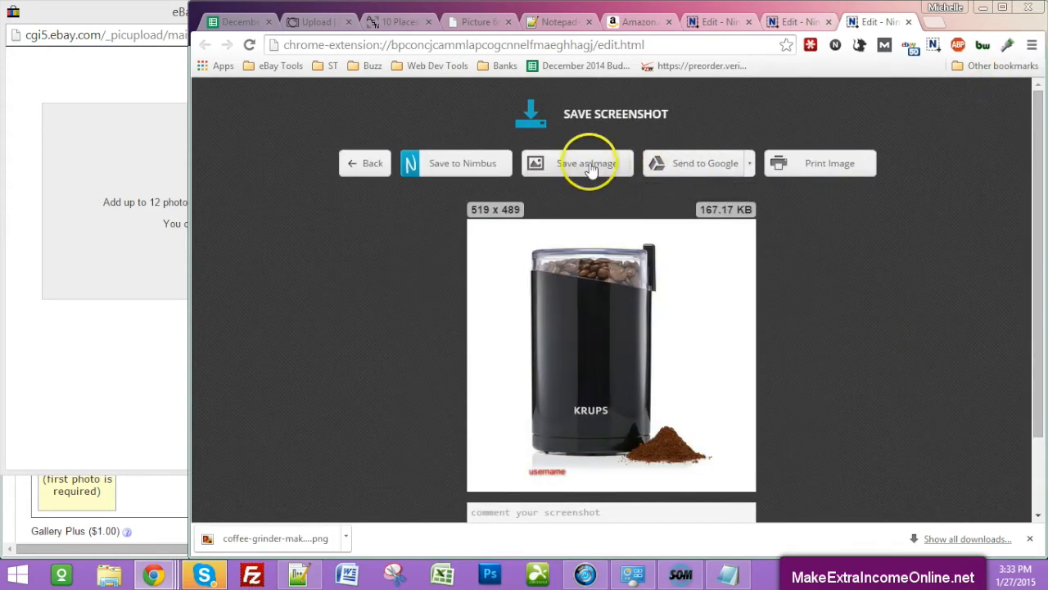
{"action": "type", "text": "c"}
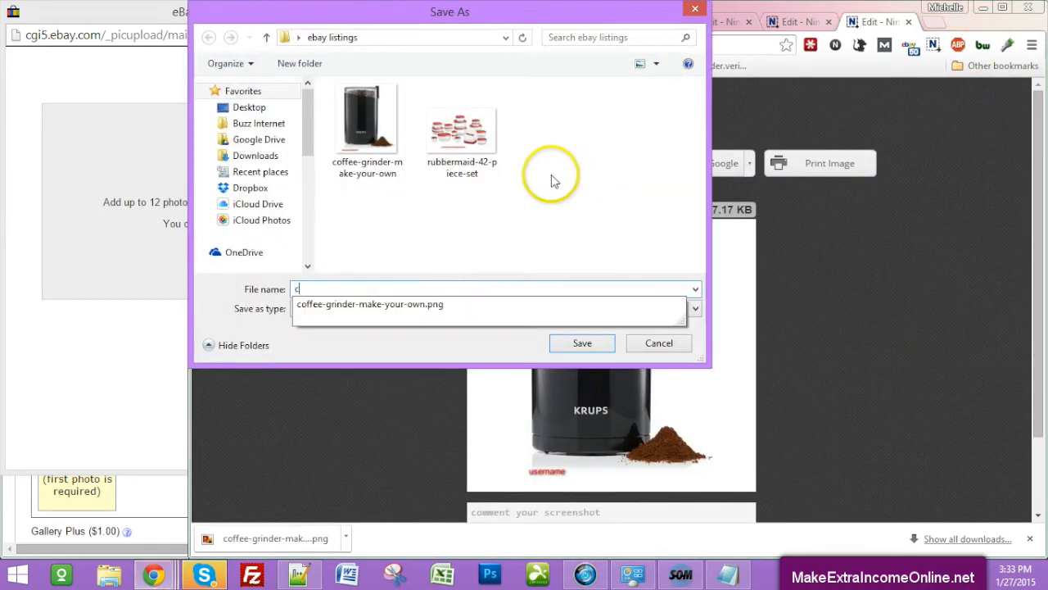
{"action": "left_click", "coordinate": [354, 119]}
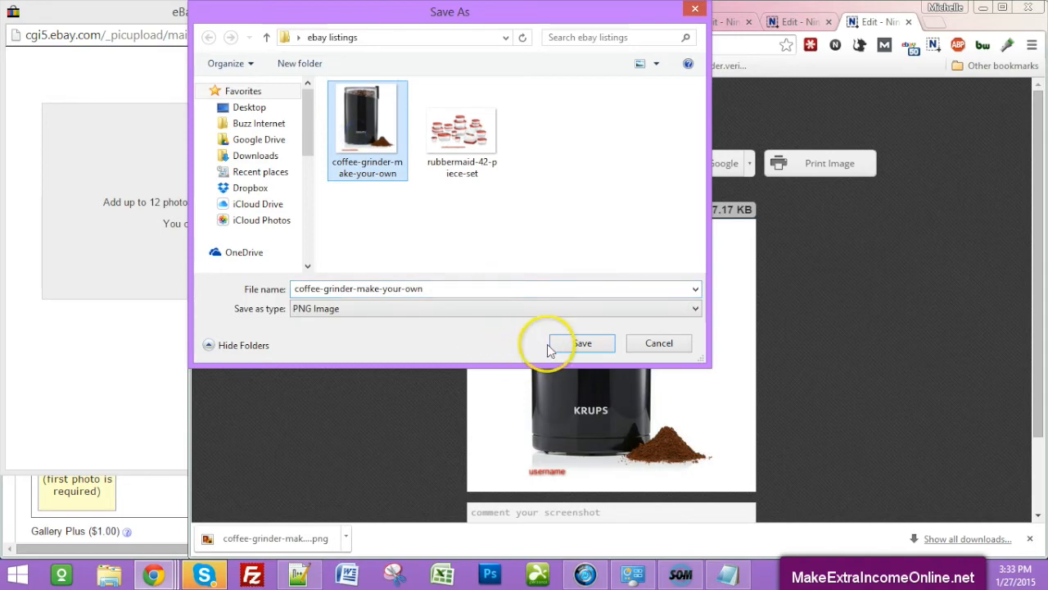
{"action": "left_click", "coordinate": [573, 343]}
{"action": "left_click", "coordinate": [570, 288]}
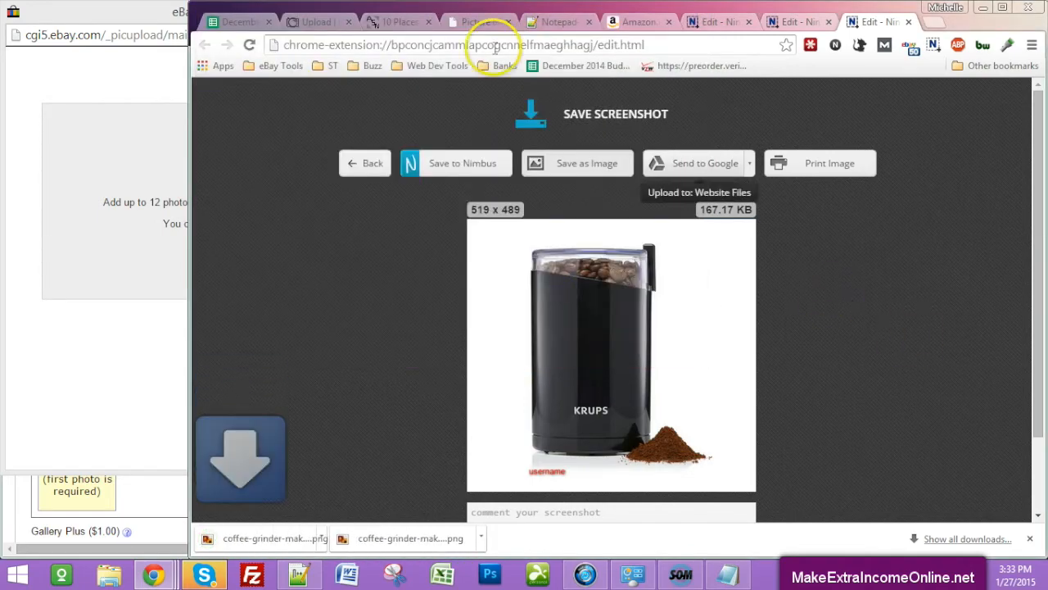
Upload the coffee-grinder-make-your-own image from the Desktop's ebay listings folder to the eBay Picture Uploader and save it to the listing
{"action": "left_click", "coordinate": [296, 23]}
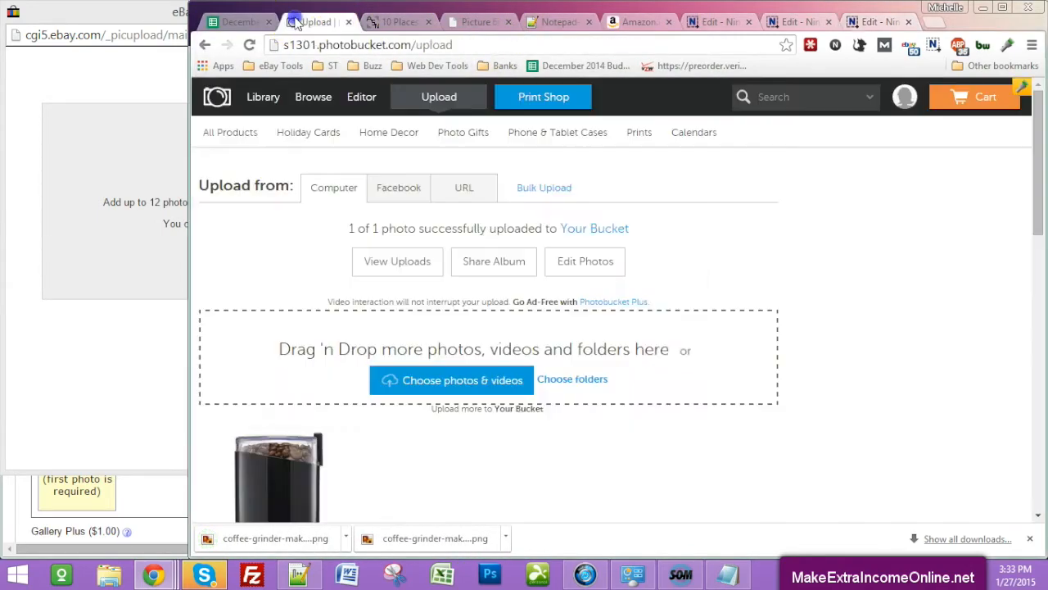
{"action": "left_click", "coordinate": [147, 338]}
{"action": "left_click", "coordinate": [279, 175]}
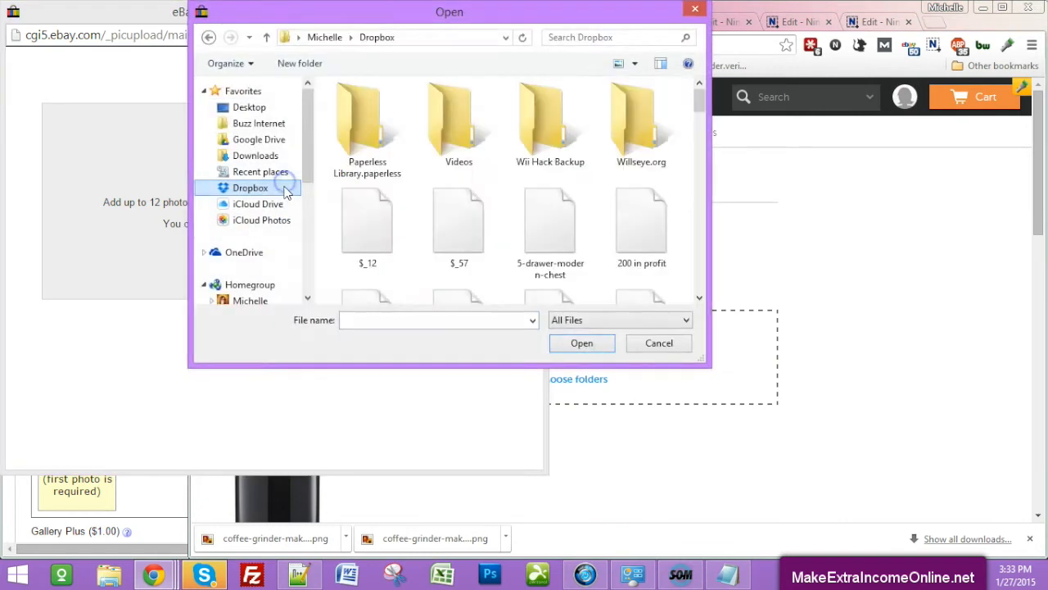
{"action": "left_click", "coordinate": [252, 111]}
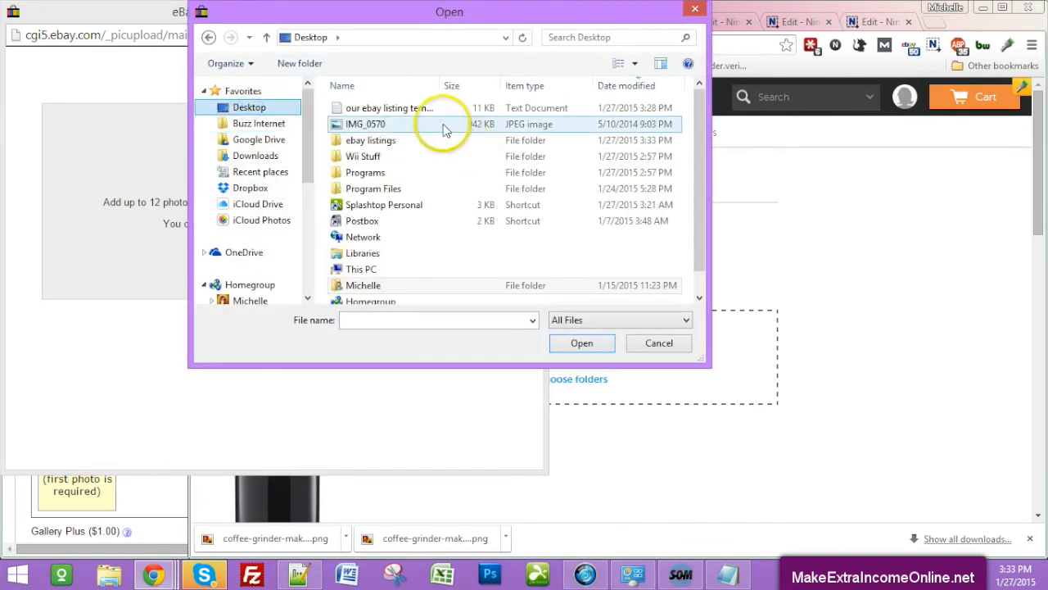
{"action": "double_click", "coordinate": [382, 147]}
{"action": "left_click", "coordinate": [376, 129]}
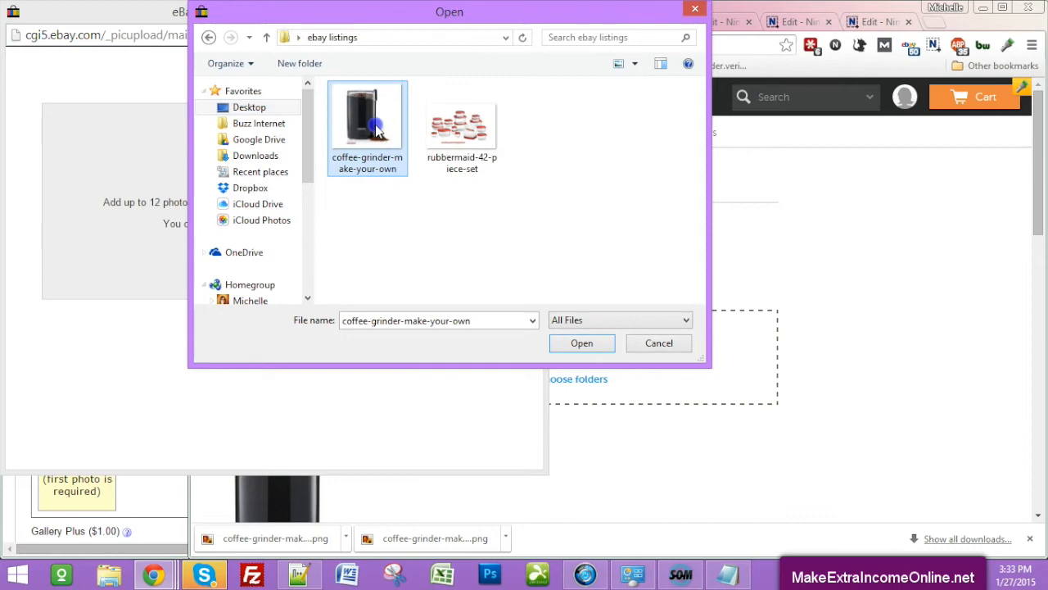
{"action": "left_click", "coordinate": [580, 342]}
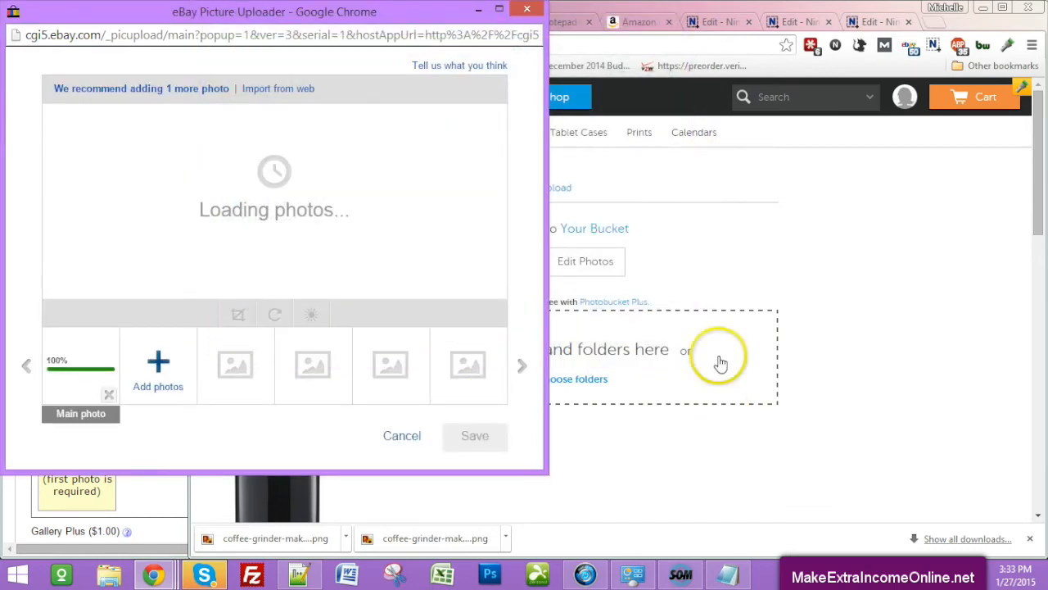
{"action": "left_click", "coordinate": [480, 439]}
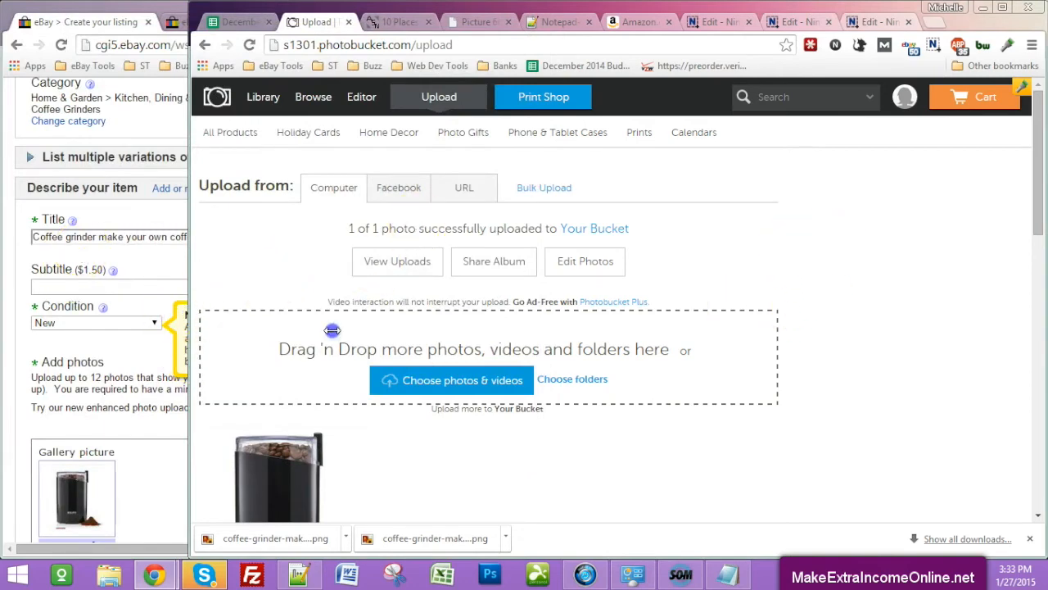
Uncover more of the eBay listing form beside the Photobucket window and switch its Details description to HTML editing
{"action": "left_click_drag", "start_coordinate": [331, 329], "coordinate": [486, 329]}
{"action": "scroll", "coordinate": [799, 385], "scroll_direction": "down", "scroll_amount": 3}
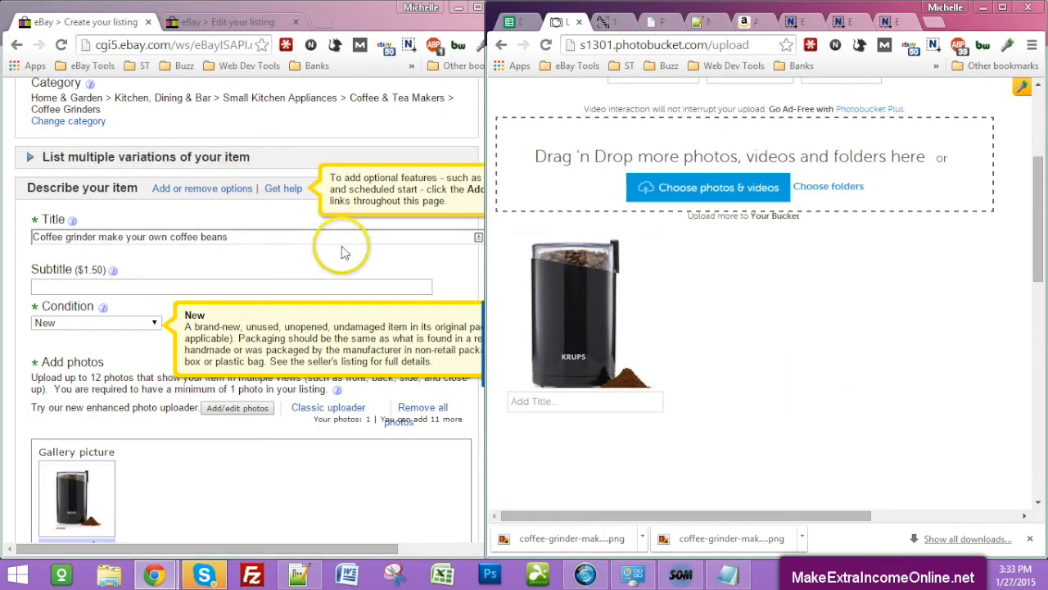
{"action": "left_click", "coordinate": [341, 246]}
{"action": "scroll", "coordinate": [341, 246], "scroll_direction": "down", "scroll_amount": 14}
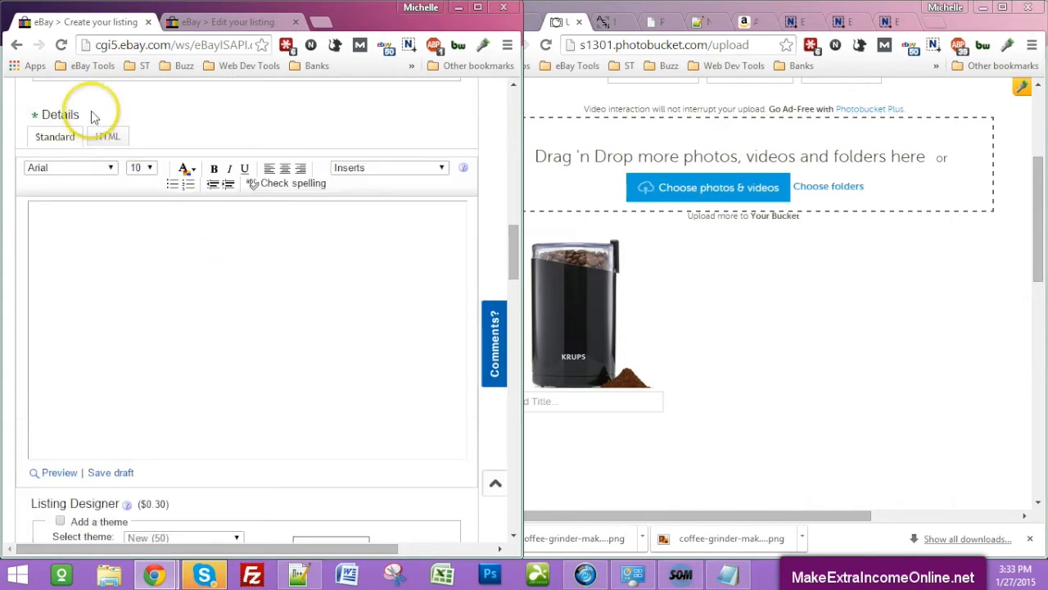
{"action": "left_click", "coordinate": [104, 136]}
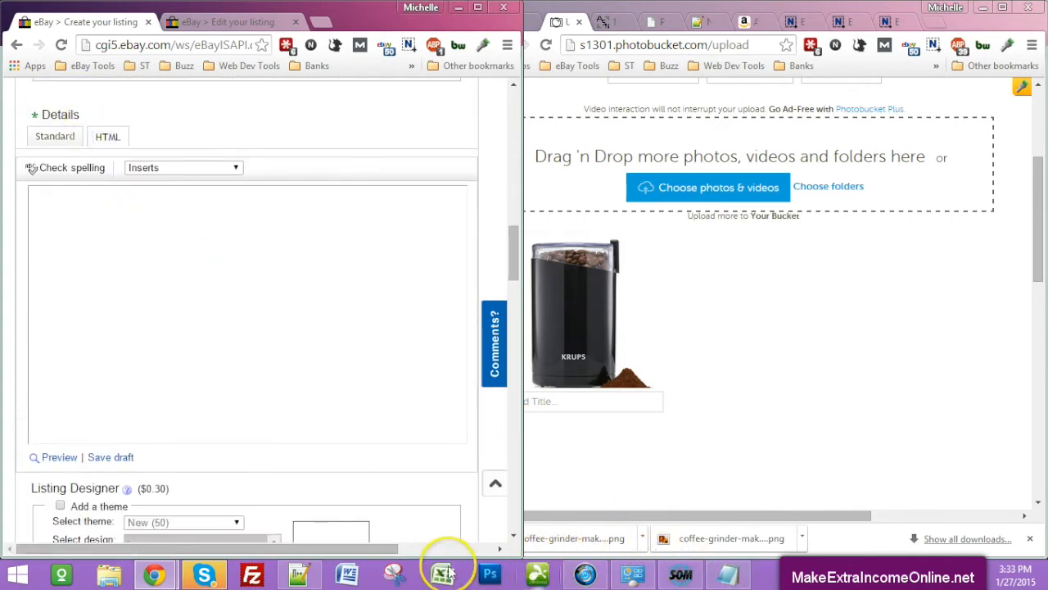
Copy the entire code of our ebay listing template.txt from Notepad++ and paste it into the listing's HTML description
{"action": "left_click", "coordinate": [302, 573]}
{"action": "left_click", "coordinate": [411, 31]}
{"action": "left_click", "coordinate": [444, 156]}
{"action": "right_click", "coordinate": [477, 161]}
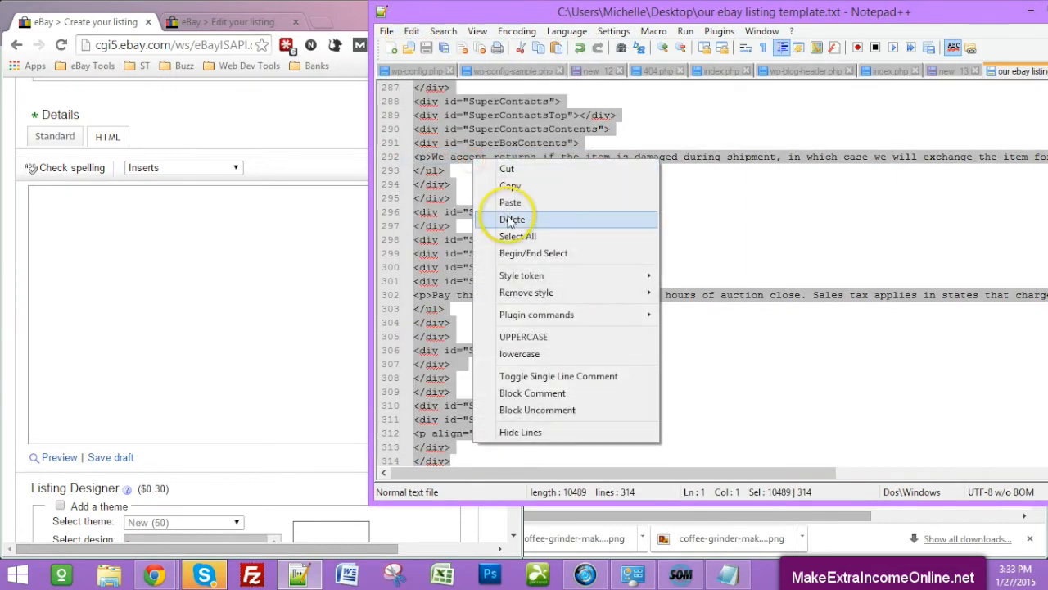
{"action": "left_click", "coordinate": [510, 186]}
{"action": "left_click", "coordinate": [180, 160]}
{"action": "right_click", "coordinate": [170, 213]}
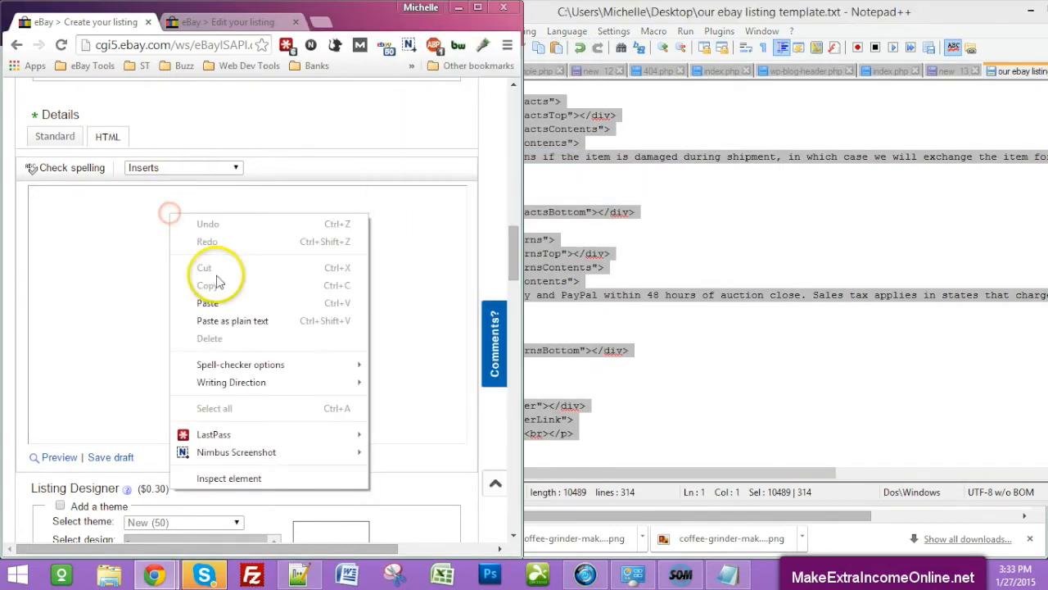
{"action": "left_click", "coordinate": [208, 301]}
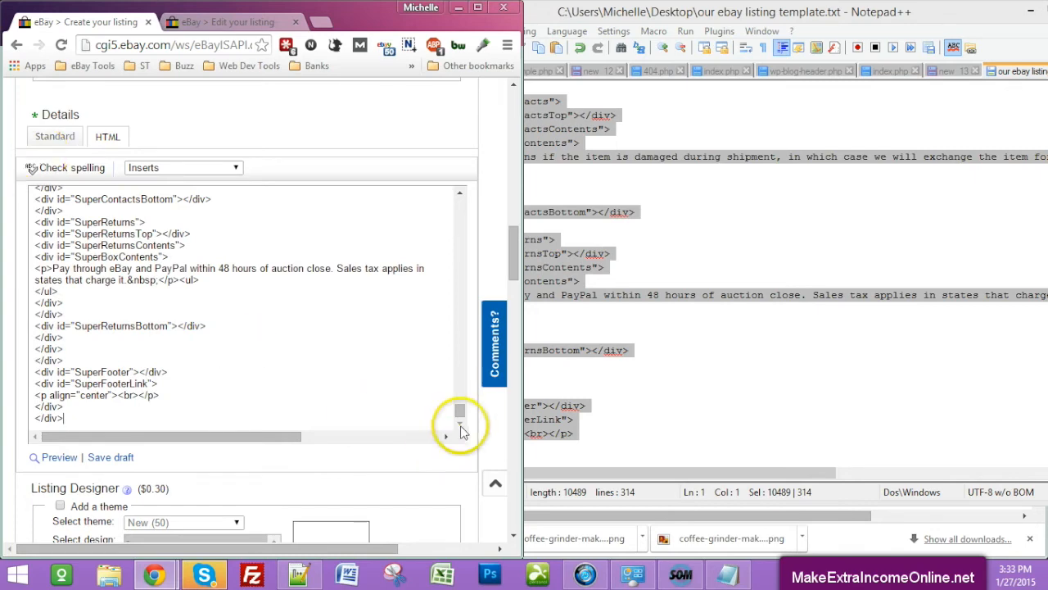
Open the uploaded coffee grinder photo on Photobucket, show its sharing links and copy the direct link
{"action": "left_click_drag", "start_coordinate": [459, 422], "coordinate": [445, 374]}
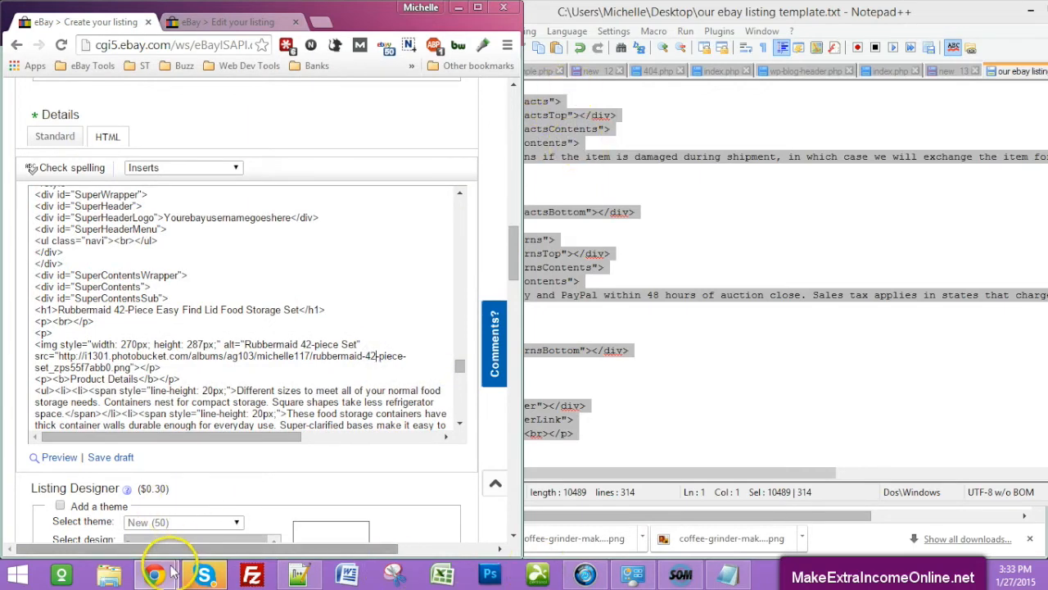
{"action": "mouse_move", "coordinate": [157, 571]}
{"action": "left_click", "coordinate": [122, 438]}
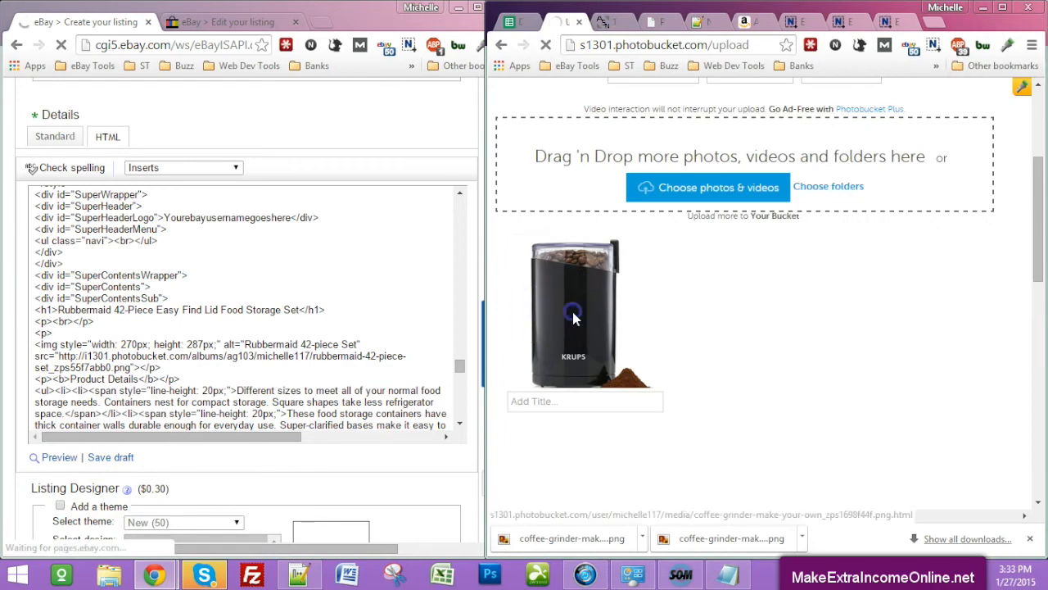
{"action": "scroll", "coordinate": [606, 307], "scroll_direction": "down", "scroll_amount": 2}
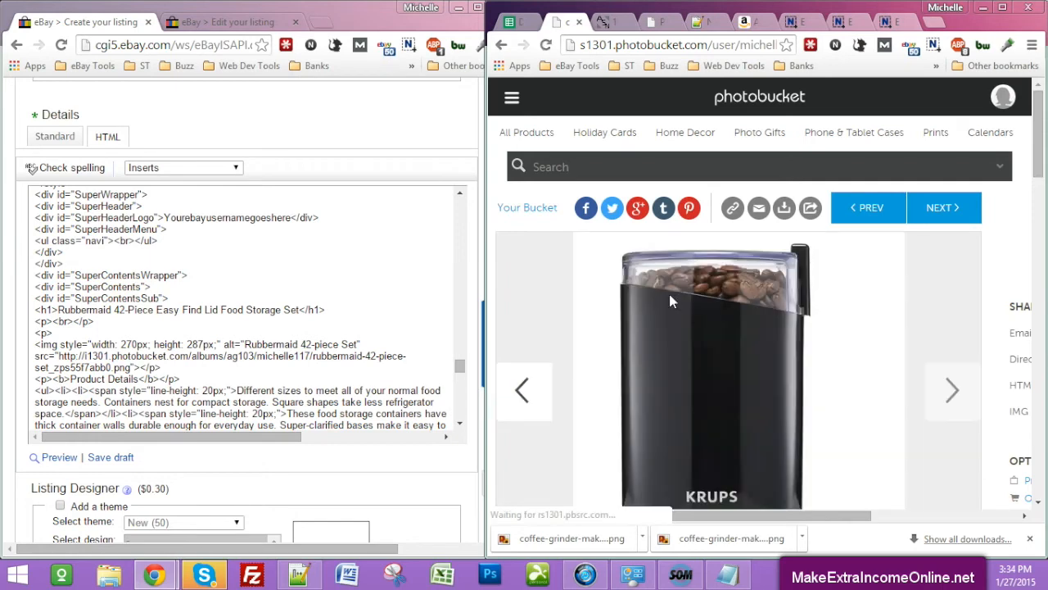
{"action": "left_click", "coordinate": [733, 207]}
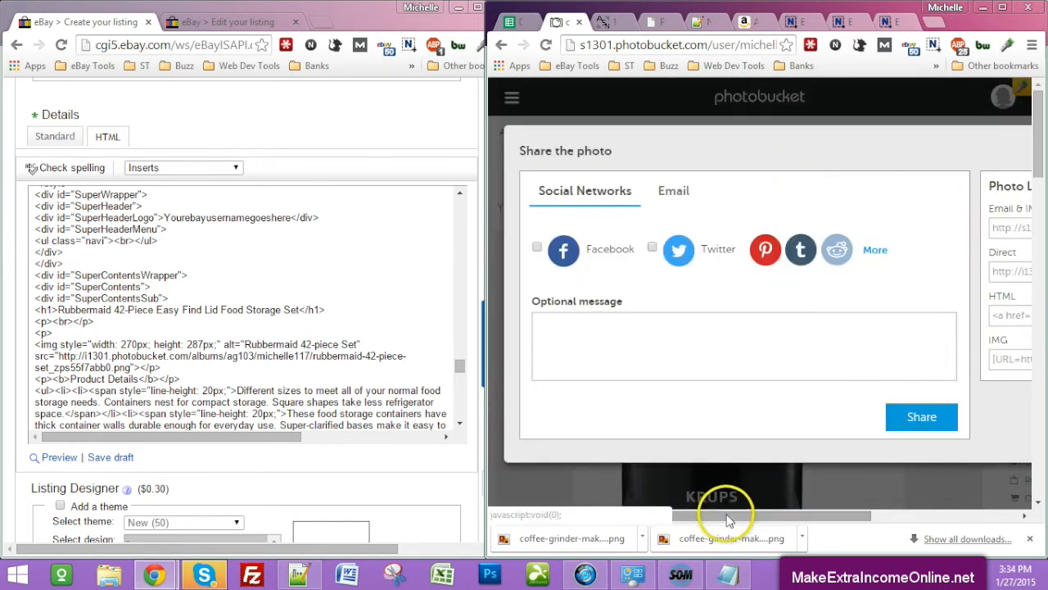
{"action": "left_click_drag", "start_coordinate": [726, 515], "coordinate": [860, 516]}
{"action": "left_click_drag", "start_coordinate": [794, 271], "coordinate": [906, 287]}
{"action": "right_click", "coordinate": [907, 279]}
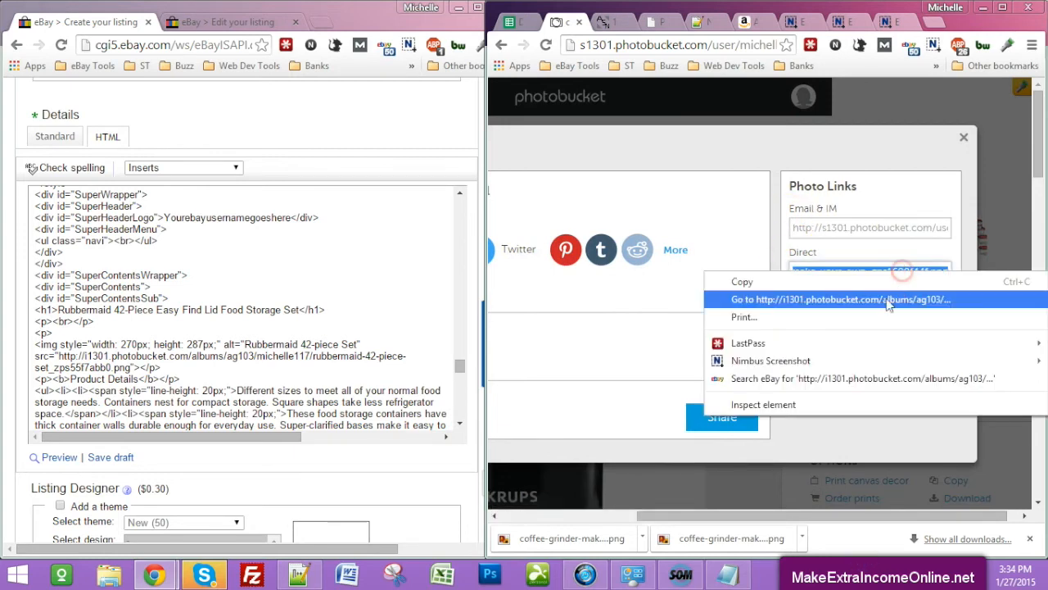
{"action": "left_click", "coordinate": [884, 284]}
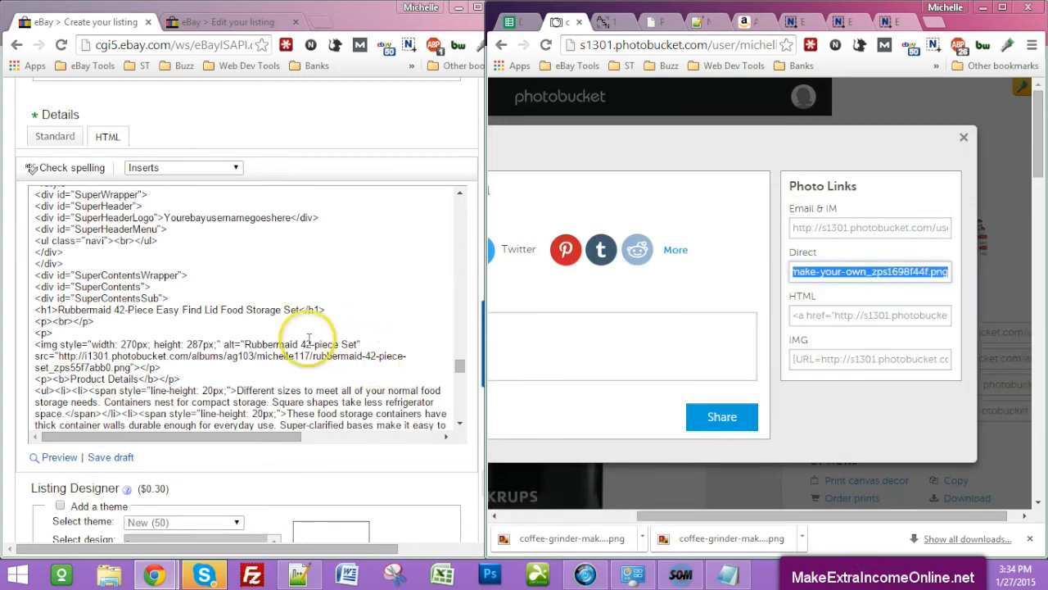
Replace the Rubbermaid image address in the description's img tag with the copied coffee grinder link
{"action": "left_click", "coordinate": [305, 373]}
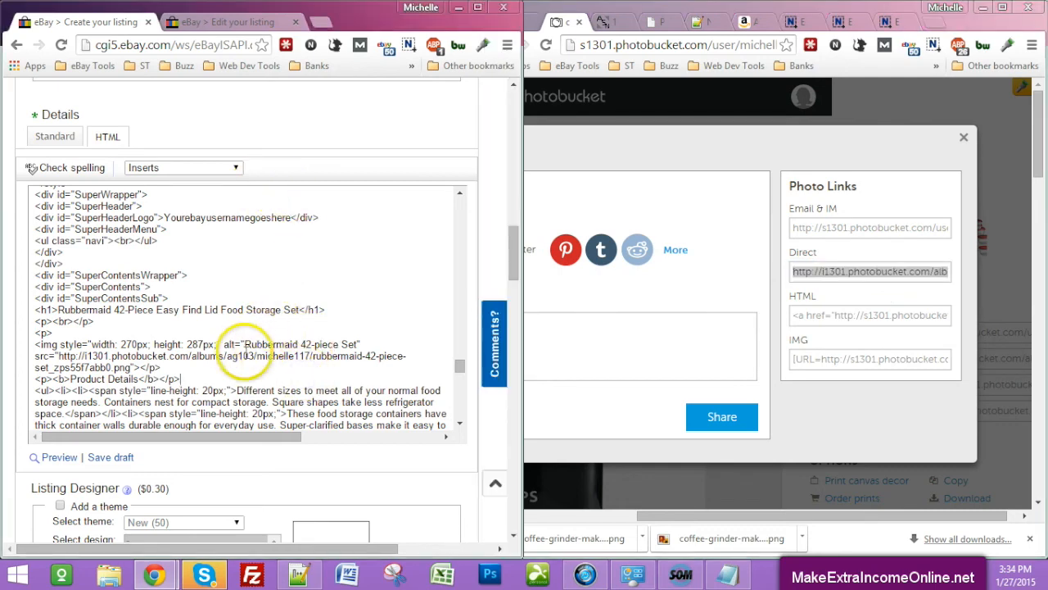
{"action": "left_click", "coordinate": [346, 379]}
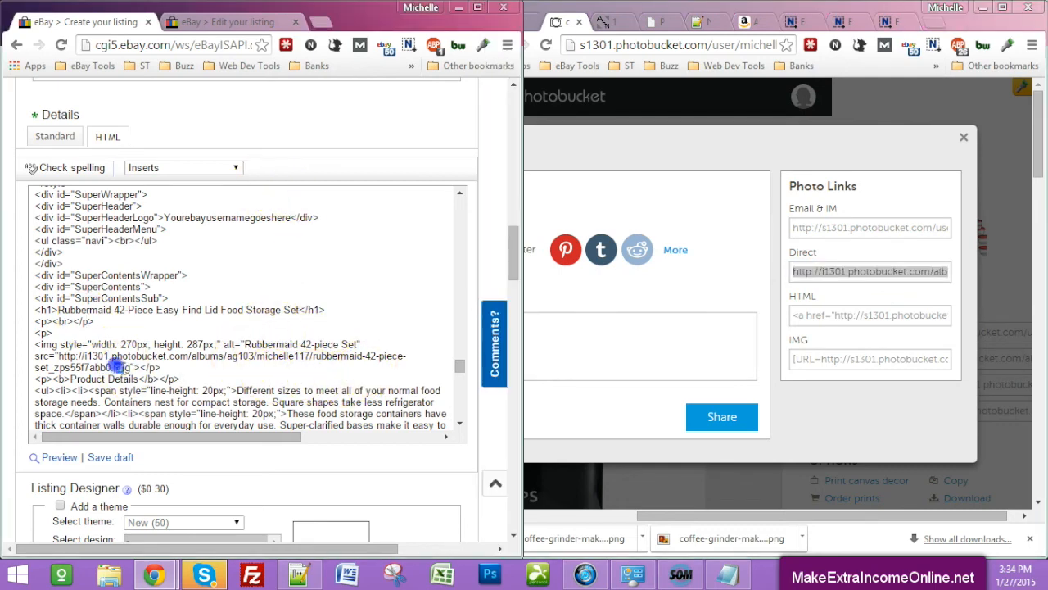
{"action": "left_click_drag", "start_coordinate": [130, 370], "coordinate": [57, 353]}
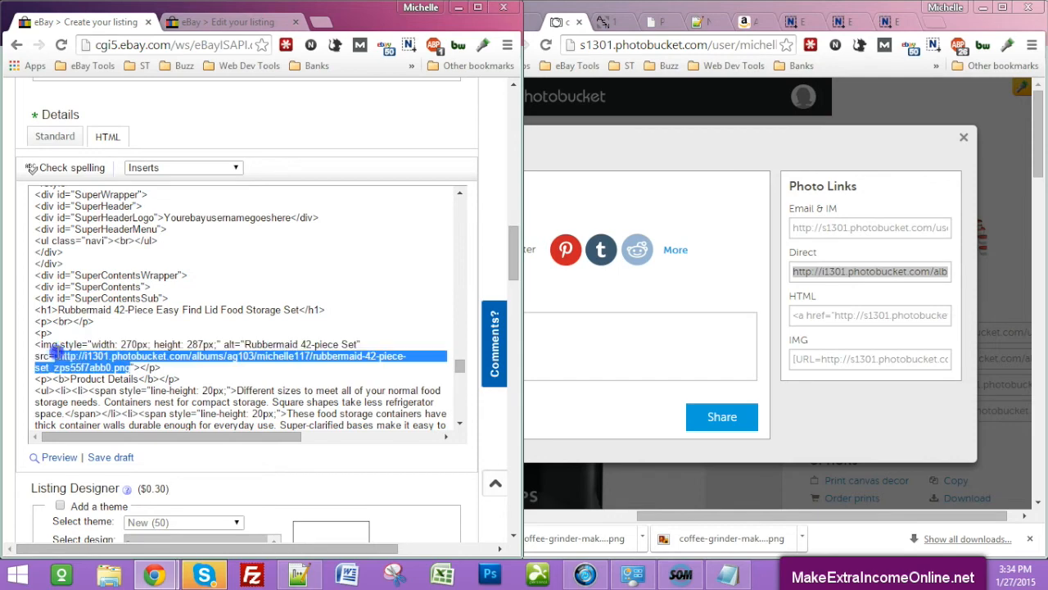
{"action": "right_click", "coordinate": [58, 354]}
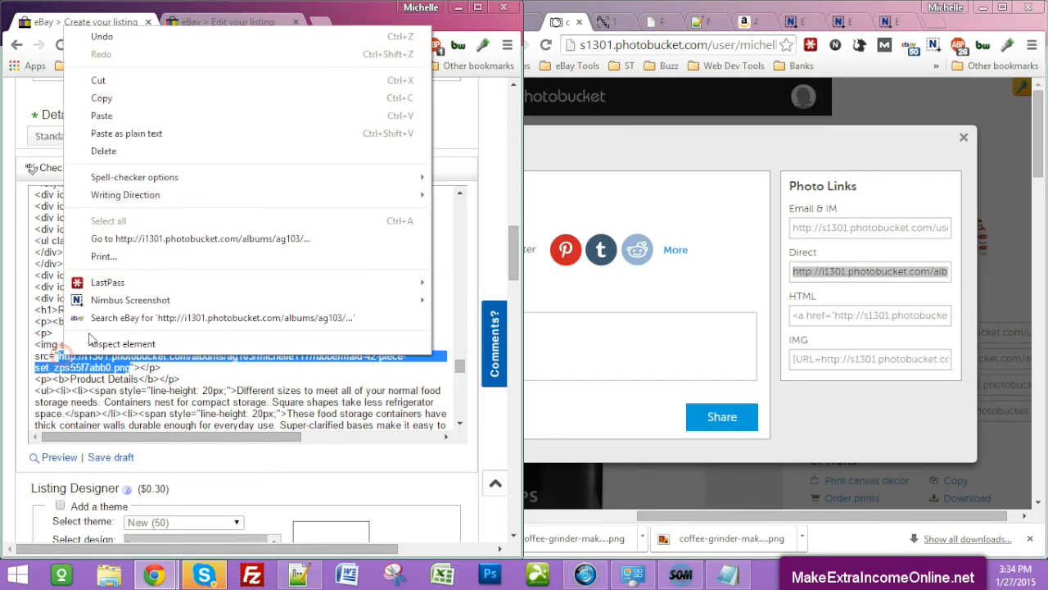
{"action": "left_click", "coordinate": [117, 115]}
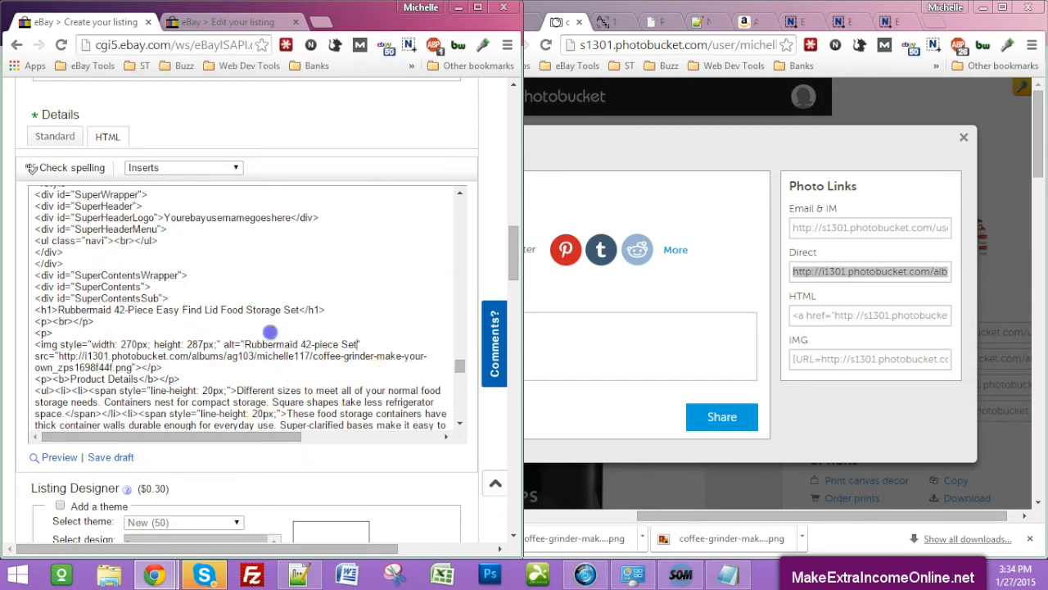
Change the image's alt text to "Coffee Grinder" and check the photo in the standard description view
{"action": "left_click_drag", "start_coordinate": [358, 344], "coordinate": [244, 344]}
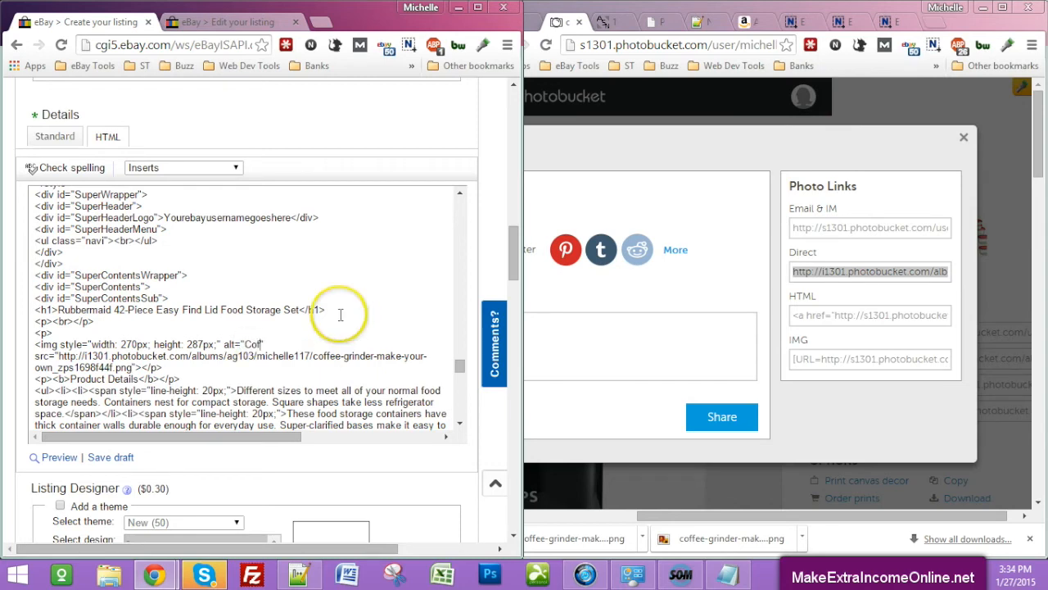
{"action": "type", "text": "Coffee Grinder"}
{"action": "left_click", "coordinate": [45, 135]}
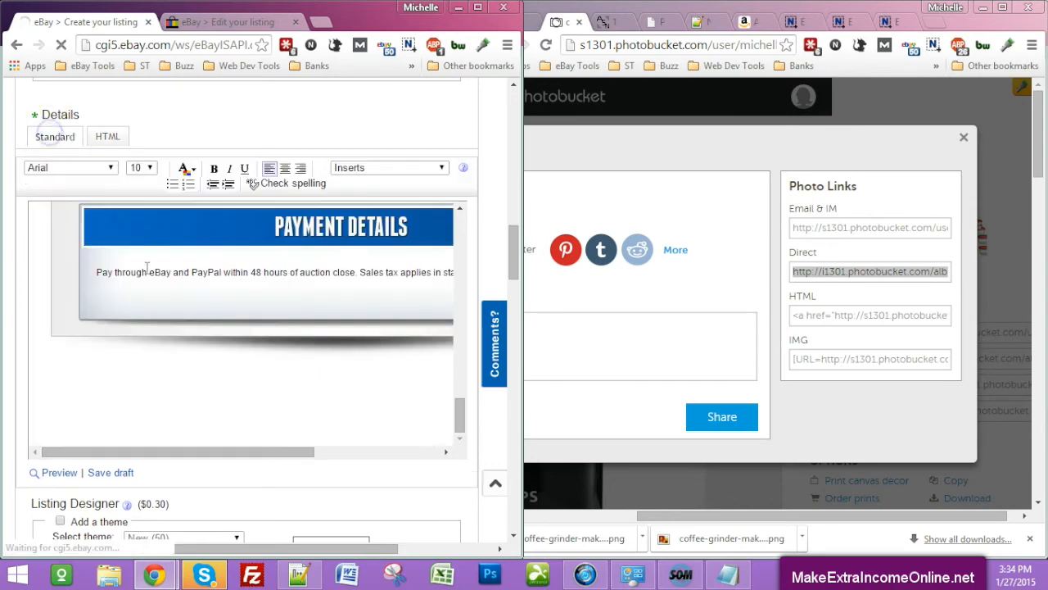
{"action": "scroll", "coordinate": [345, 379], "scroll_direction": "down", "scroll_amount": 2}
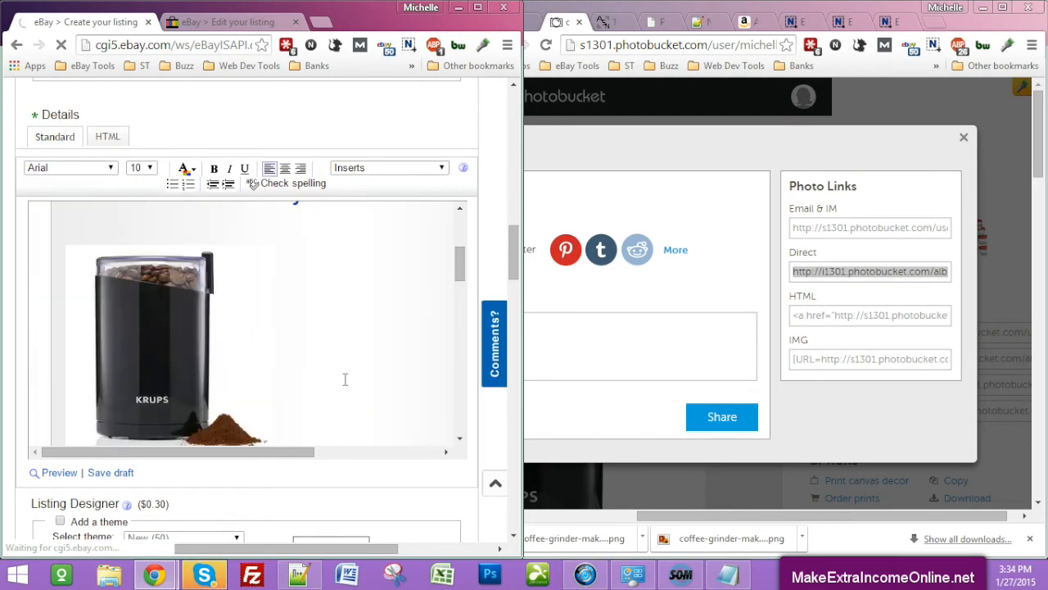
Copy the listing title "Coffee grinder make your own coffee beans" and paste it as plain text over the description's Rubbermaid heading
{"action": "scroll", "coordinate": [345, 379], "scroll_direction": "up", "scroll_amount": 15}
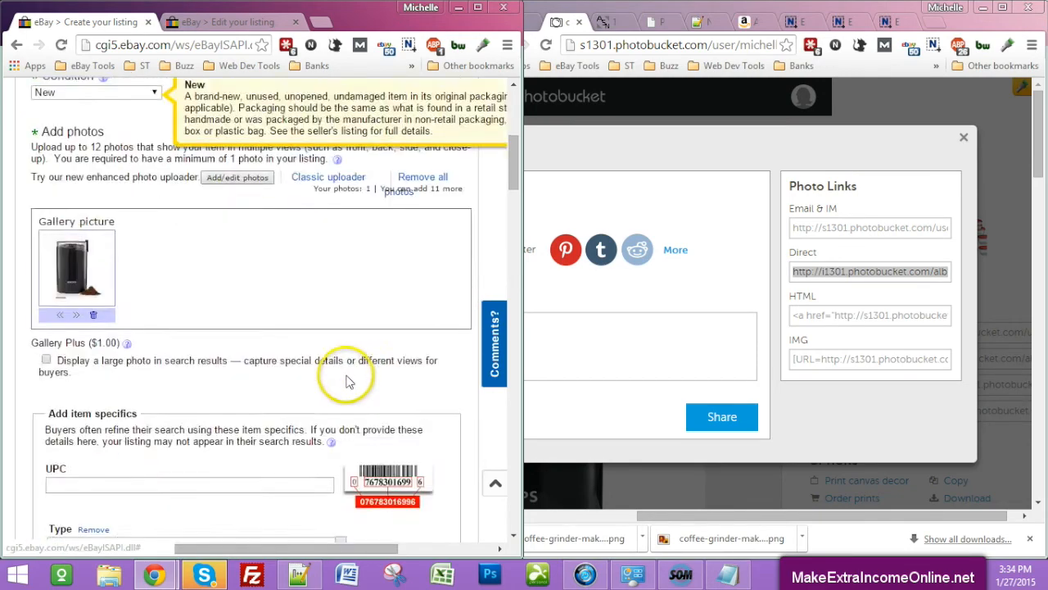
{"action": "scroll", "coordinate": [117, 135], "scroll_direction": "up", "scroll_amount": 3}
{"action": "left_click_drag", "start_coordinate": [276, 320], "coordinate": [32, 292]}
{"action": "right_click", "coordinate": [86, 310]}
{"action": "left_click", "coordinate": [91, 302]}
{"action": "scroll", "coordinate": [287, 321], "scroll_direction": "down", "scroll_amount": 15}
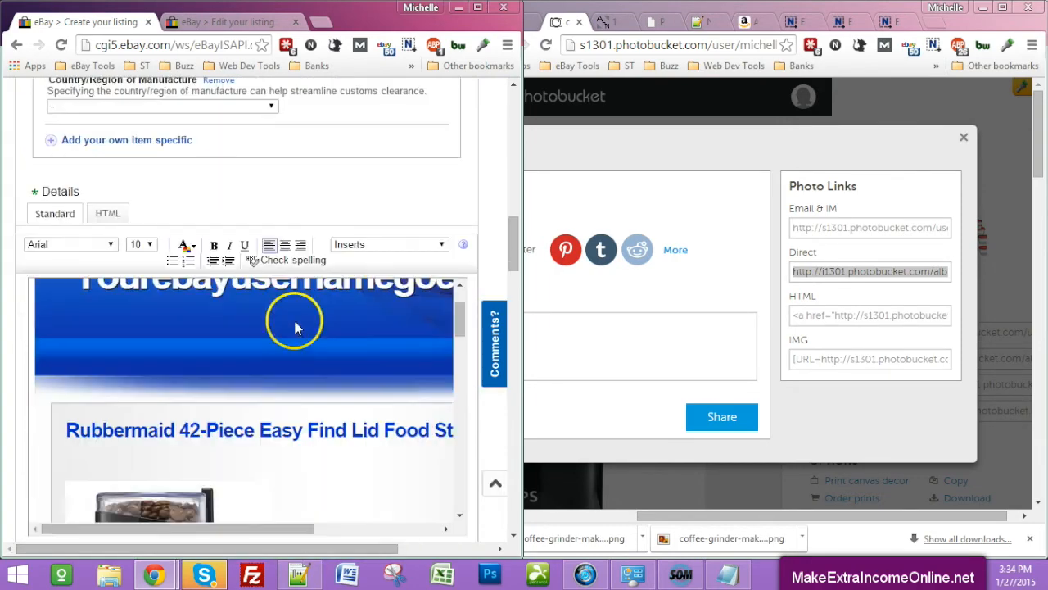
{"action": "left_click_drag", "start_coordinate": [66, 353], "coordinate": [344, 352]}
{"action": "right_click", "coordinate": [332, 353]}
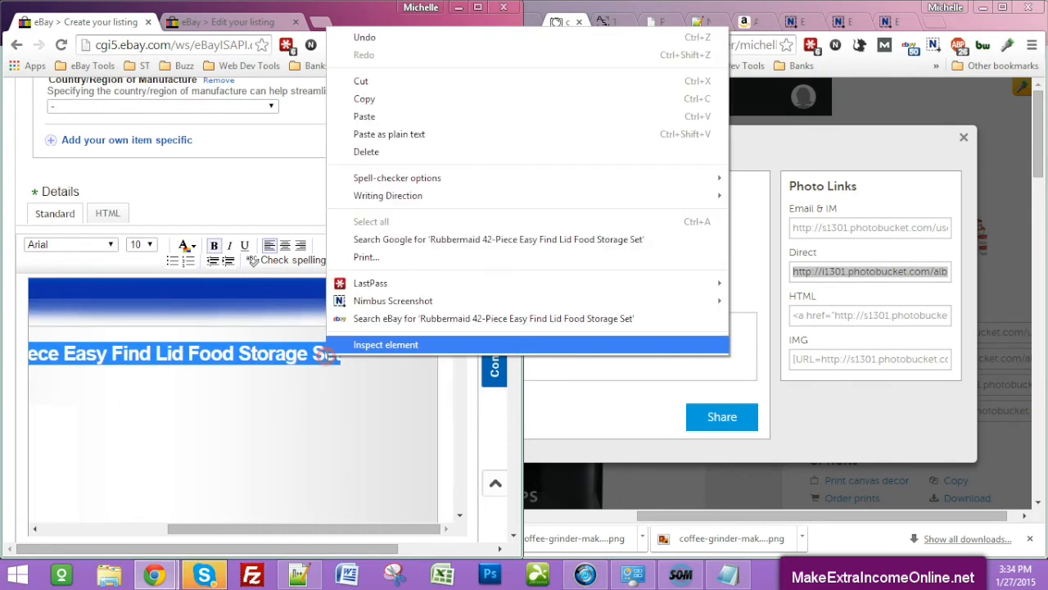
{"action": "left_click", "coordinate": [399, 134]}
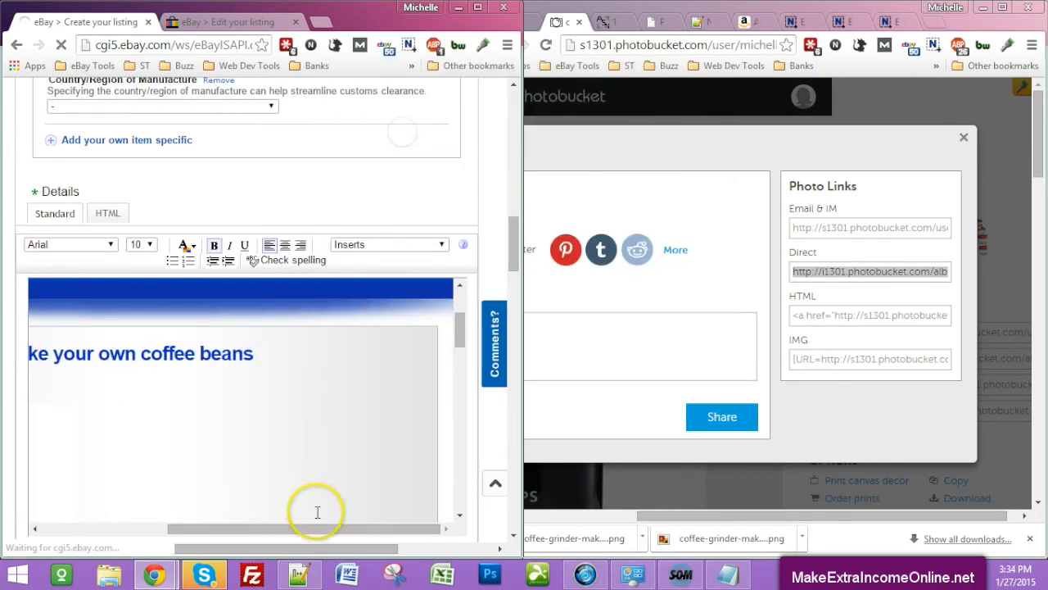
Copy the KRUPS grinder's full feature bullet list from its Amazon page for the description's Product Details section
{"action": "left_click_drag", "start_coordinate": [320, 529], "coordinate": [145, 468]}
{"action": "scroll", "coordinate": [273, 365], "scroll_direction": "down", "scroll_amount": 5}
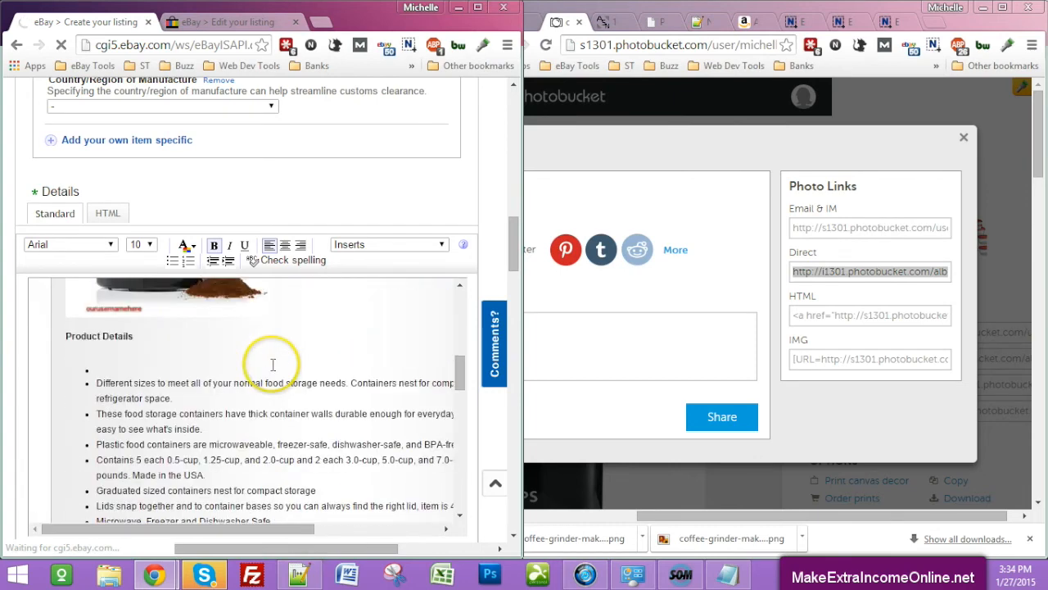
{"action": "scroll", "coordinate": [273, 365], "scroll_direction": "down", "scroll_amount": 2}
{"action": "left_click", "coordinate": [603, 20]}
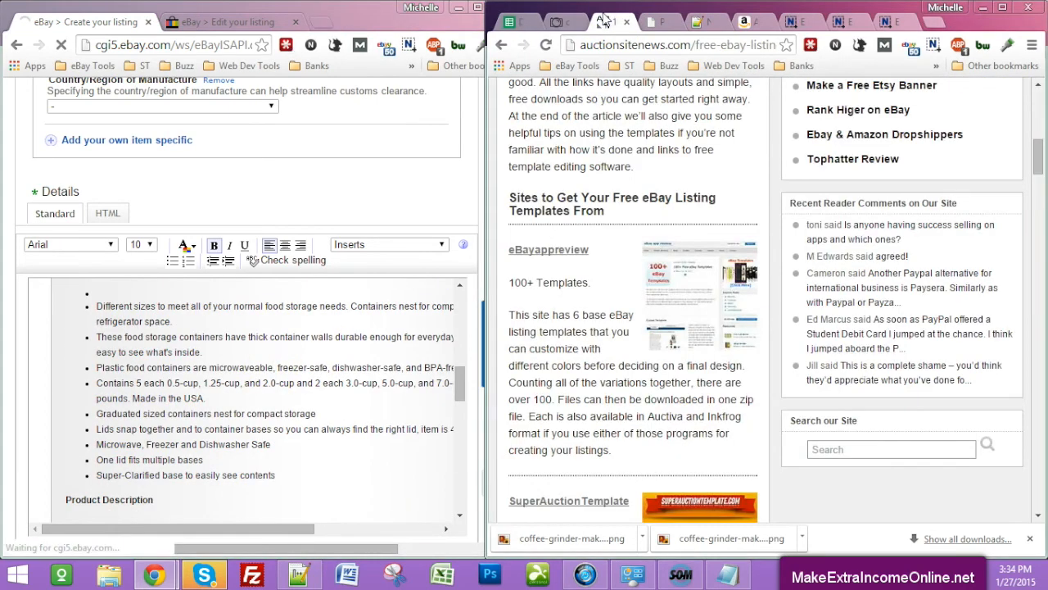
{"action": "left_click", "coordinate": [741, 24]}
{"action": "scroll", "coordinate": [856, 326], "scroll_direction": "down", "scroll_amount": 5}
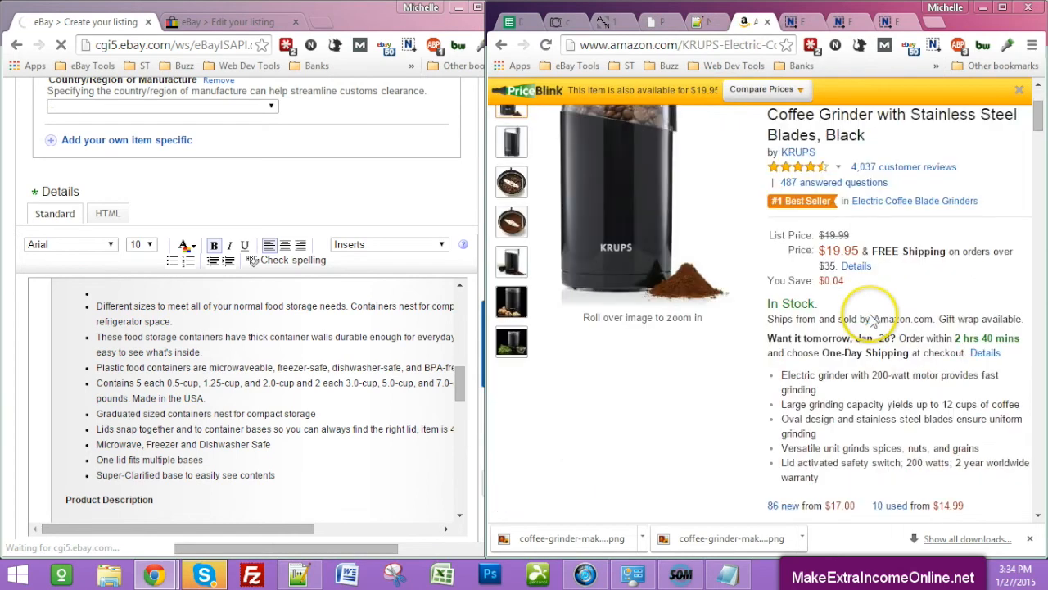
{"action": "left_click_drag", "start_coordinate": [793, 202], "coordinate": [778, 157]}
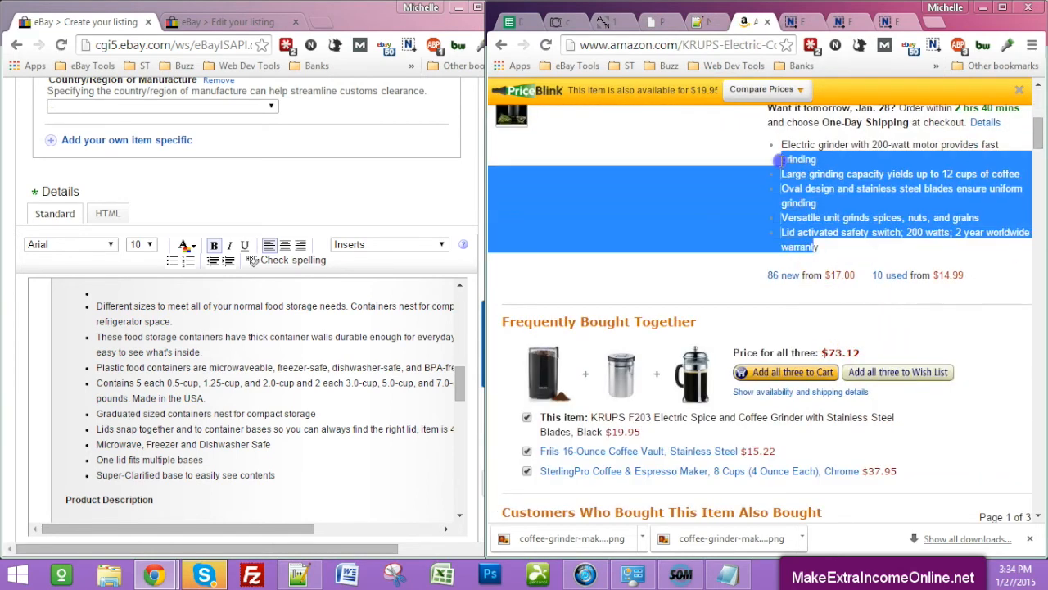
{"action": "left_click_drag", "start_coordinate": [833, 275], "coordinate": [768, 152]}
{"action": "left_click_drag", "start_coordinate": [819, 246], "coordinate": [791, 147]}
{"action": "right_click", "coordinate": [791, 152]}
{"action": "left_click", "coordinate": [730, 164]}
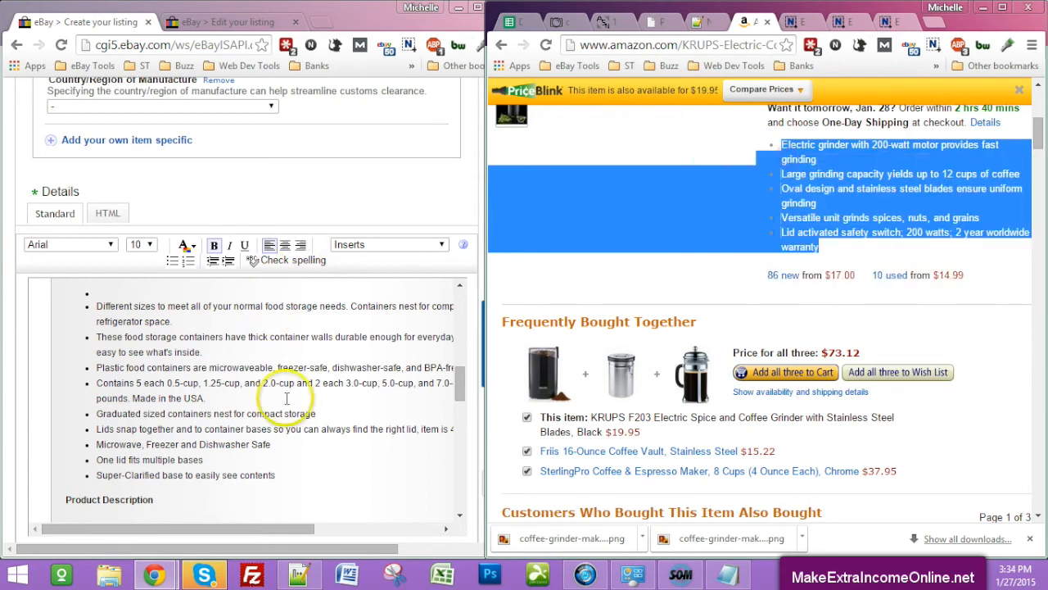
Replace the Rubbermaid bullet points under Product Details with the copied KRUPS grinder features, pasted as plain text
{"action": "left_click", "coordinate": [322, 474]}
{"action": "left_click_drag", "start_coordinate": [323, 473], "coordinate": [123, 444]}
{"action": "right_click", "coordinate": [122, 443]}
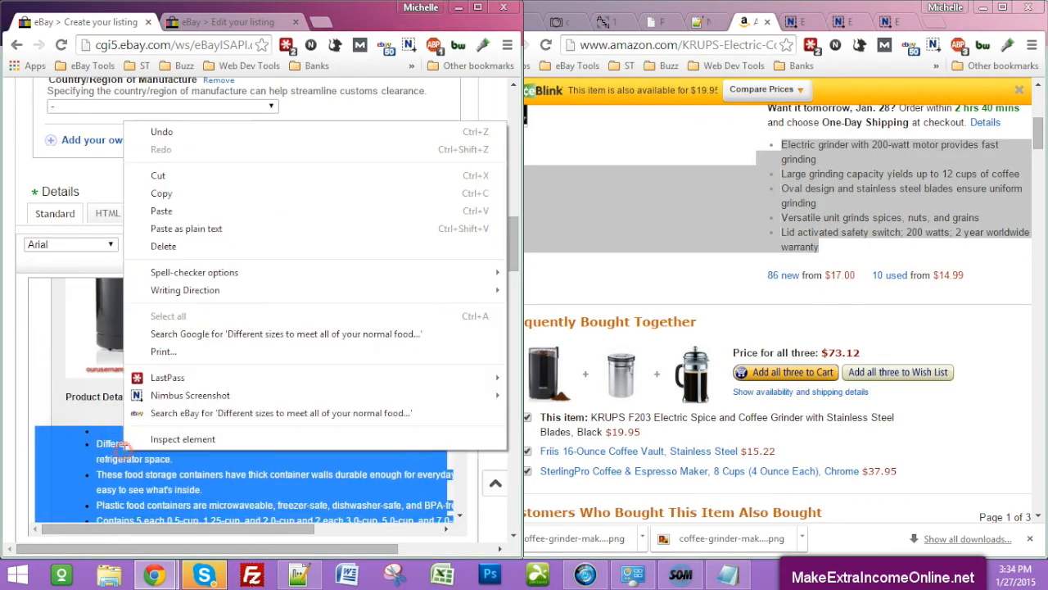
{"action": "left_click", "coordinate": [202, 229]}
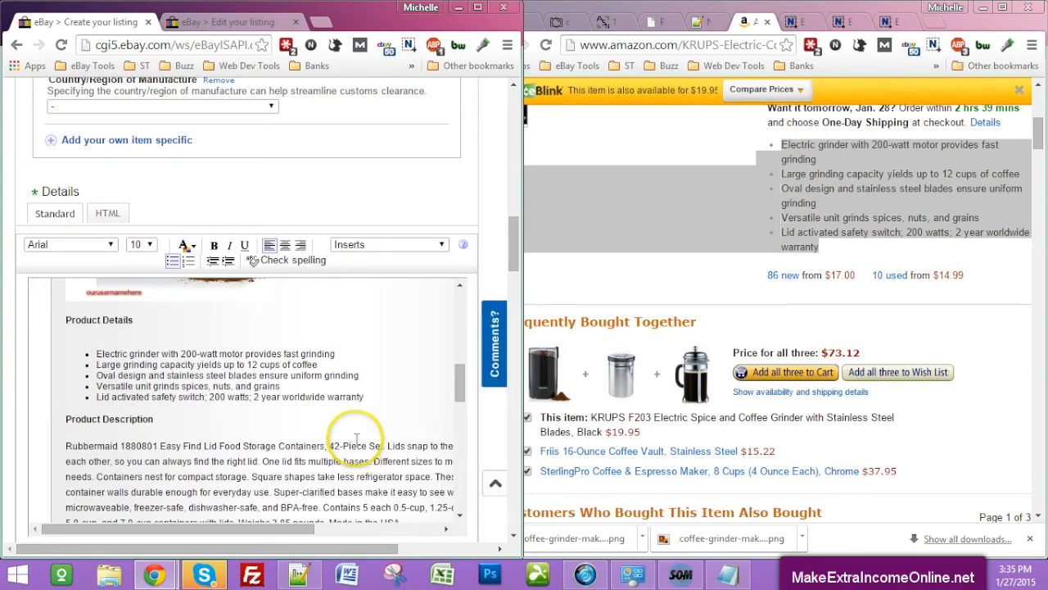
Copy the fresh ground coffee paragraph from Amazon's Product Description and paste it over the Rubbermaid paragraph in the eBay description
{"action": "scroll", "coordinate": [358, 446], "scroll_direction": "down", "scroll_amount": 3}
{"action": "left_click", "coordinate": [958, 475]}
{"action": "scroll", "coordinate": [868, 446], "scroll_direction": "down", "scroll_amount": 15}
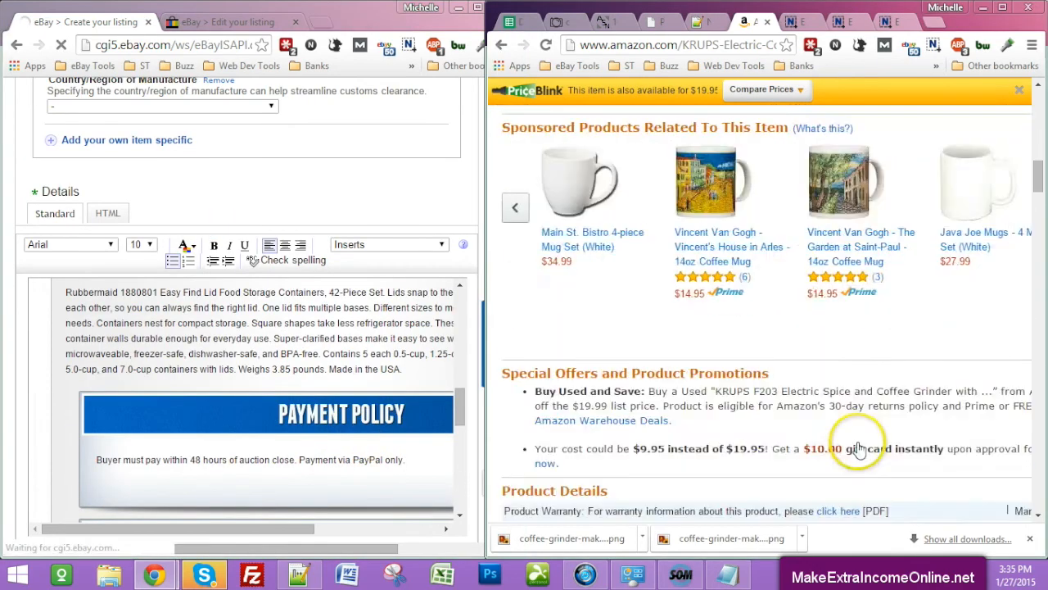
{"action": "left_click_drag", "start_coordinate": [519, 334], "coordinate": [521, 262]}
{"action": "left_click_drag", "start_coordinate": [407, 369], "coordinate": [36, 390]}
{"action": "right_click", "coordinate": [114, 416]}
{"action": "left_click", "coordinate": [178, 194]}
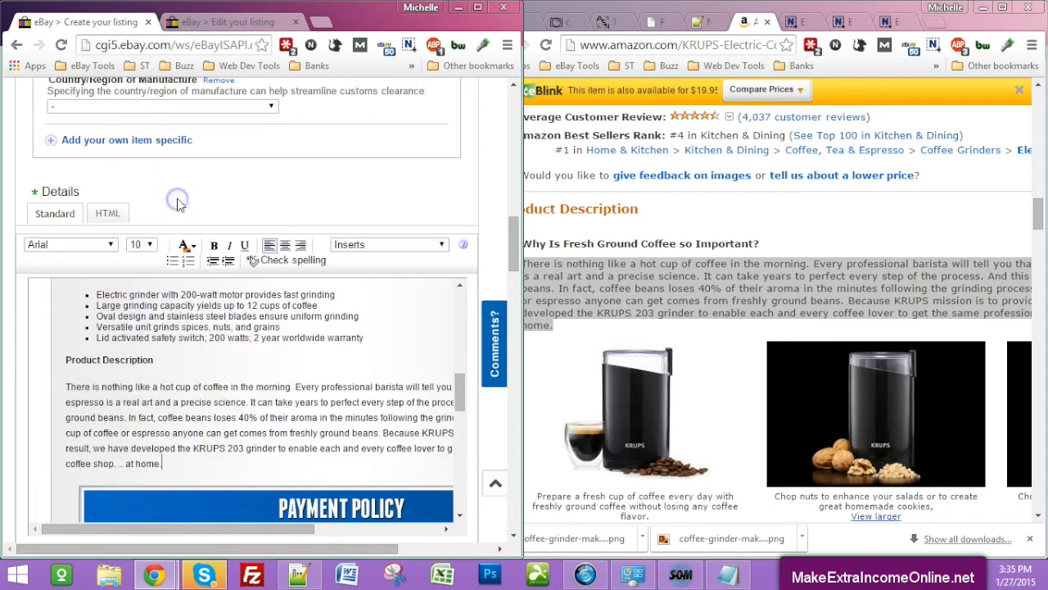
Set the Buy It Now price to $29.99 and stop allowing buyers to send Best Offers
{"action": "scroll", "coordinate": [270, 393], "scroll_direction": "down", "scroll_amount": 10}
{"action": "scroll", "coordinate": [309, 450], "scroll_direction": "down", "scroll_amount": 10}
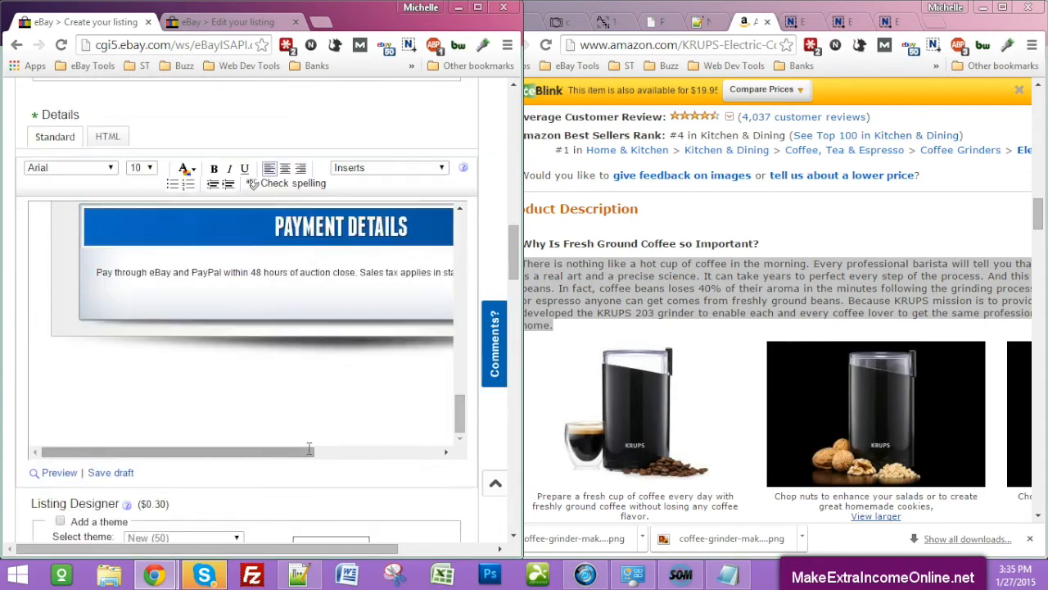
{"action": "left_click", "coordinate": [66, 319]}
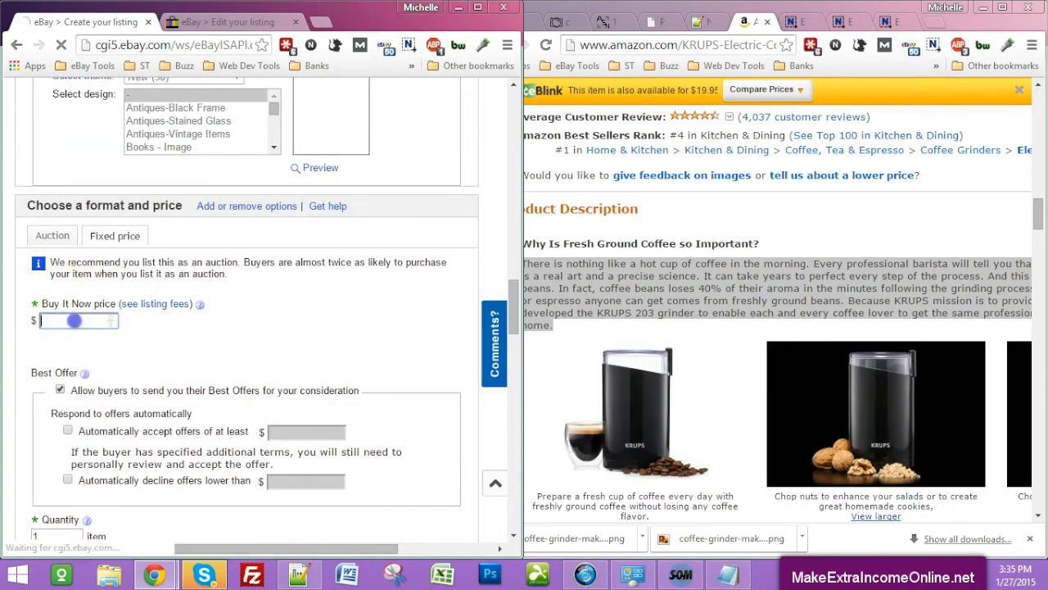
{"action": "type", "text": "29.99"}
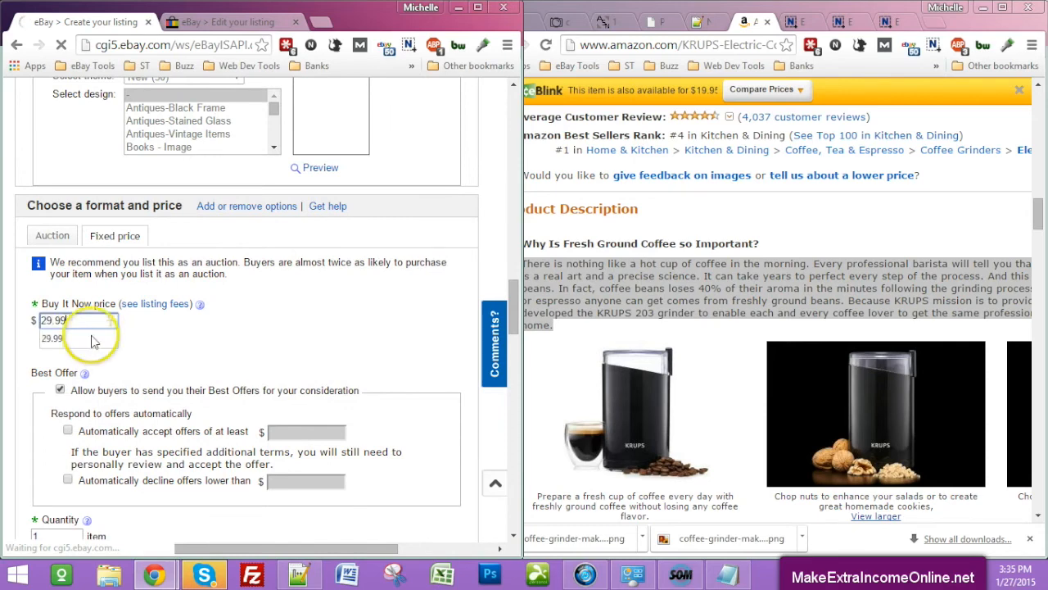
{"action": "left_click_drag", "start_coordinate": [194, 390], "coordinate": [193, 390]}
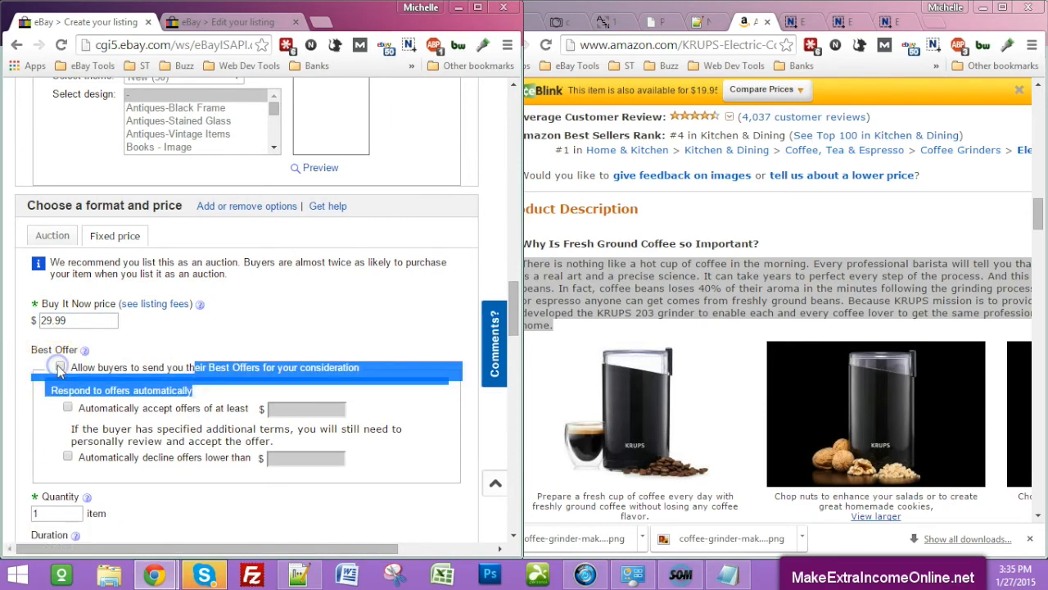
Opt the listing out of the Global Shipping Program and continue to the listing review page
{"action": "scroll", "coordinate": [164, 338], "scroll_direction": "down", "scroll_amount": 5}
{"action": "scroll", "coordinate": [164, 338], "scroll_direction": "down", "scroll_amount": 10}
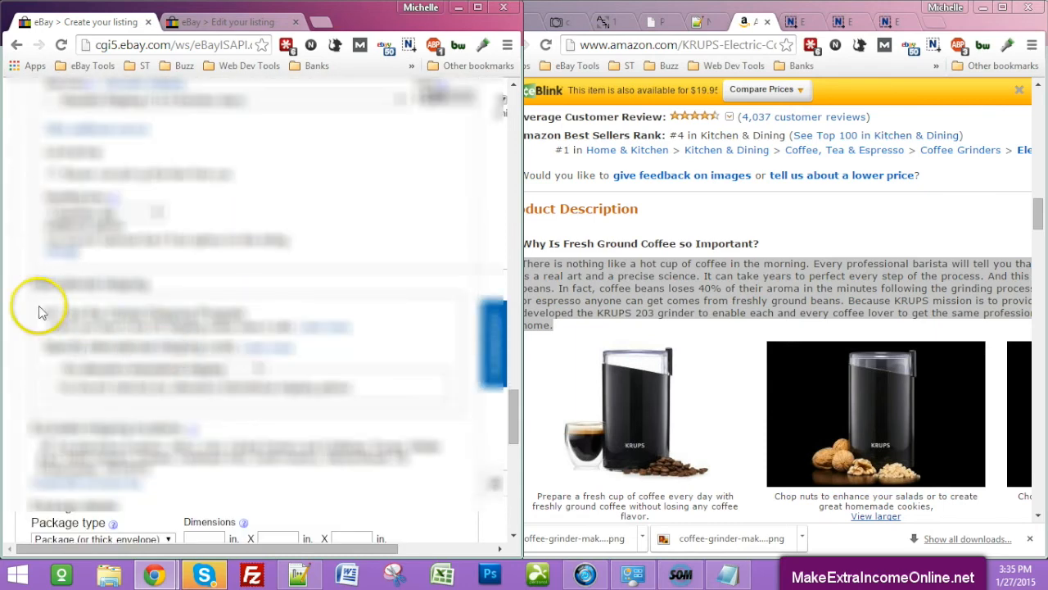
{"action": "left_click", "coordinate": [50, 317]}
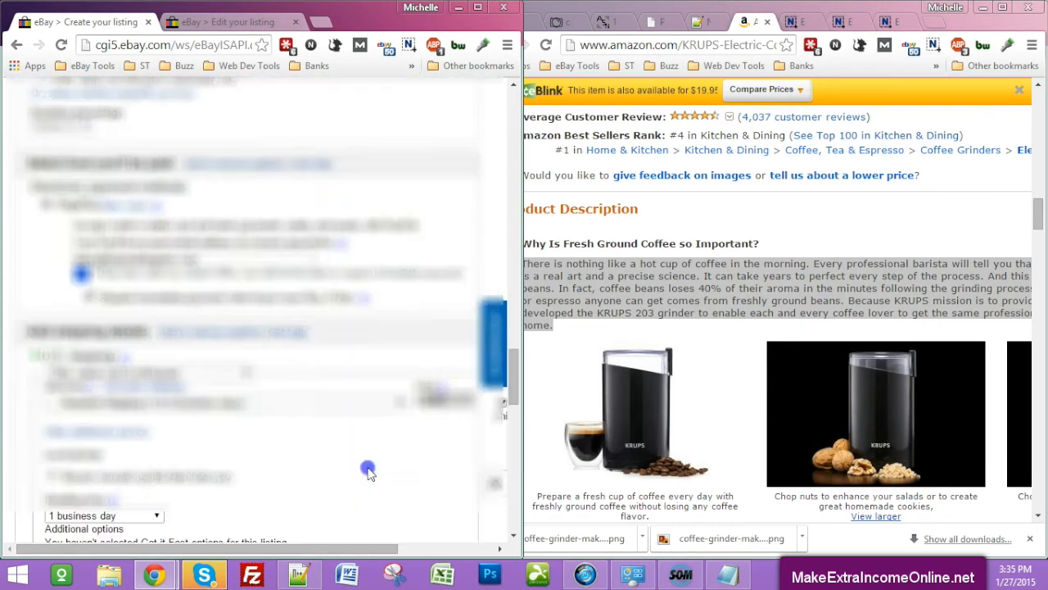
{"action": "scroll", "coordinate": [361, 459], "scroll_direction": "down", "scroll_amount": 2}
{"action": "left_click", "coordinate": [51, 232]}
{"action": "scroll", "coordinate": [234, 304], "scroll_direction": "down", "scroll_amount": 8}
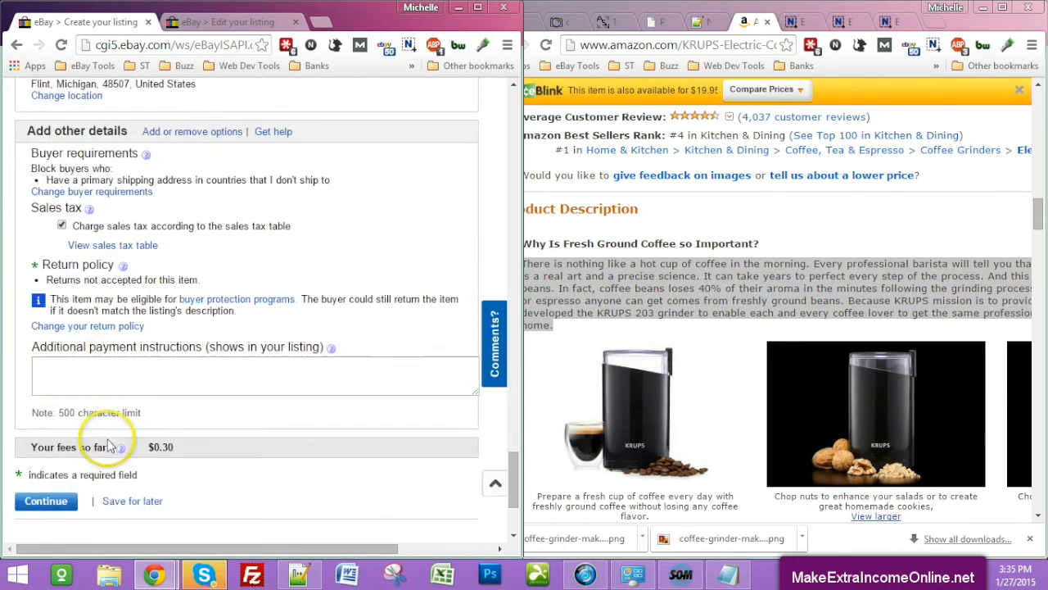
{"action": "left_click", "coordinate": [57, 423]}
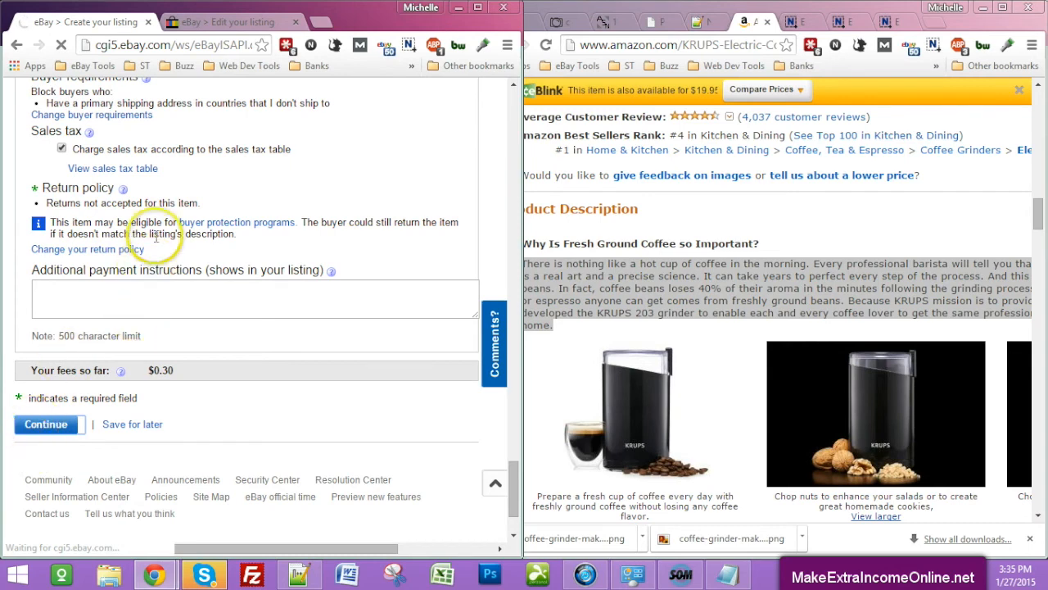
Examine the insertion fee, fee total, posting terms and listing options on the review page
{"action": "scroll", "coordinate": [150, 309], "scroll_direction": "down", "scroll_amount": 10}
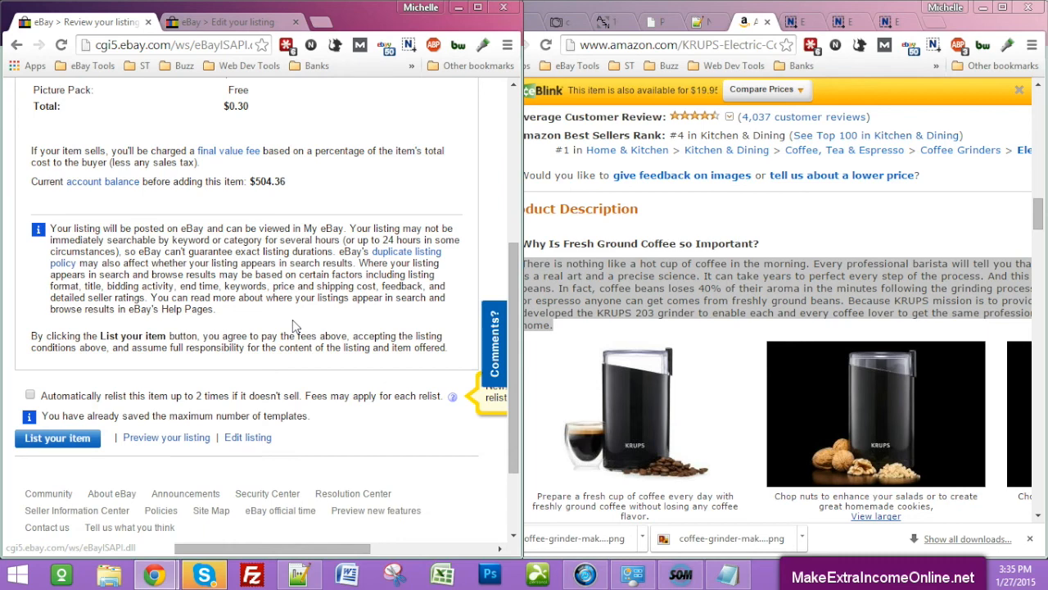
{"action": "left_click", "coordinate": [269, 315]}
{"action": "scroll", "coordinate": [271, 315], "scroll_direction": "up", "scroll_amount": 1}
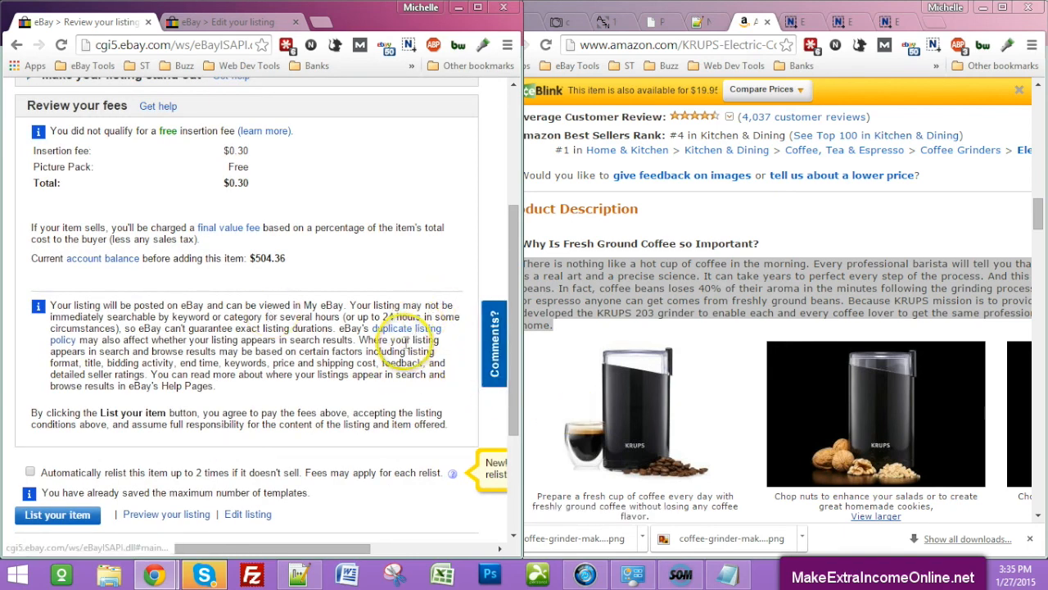
{"action": "scroll", "coordinate": [406, 346], "scroll_direction": "up", "scroll_amount": 2}
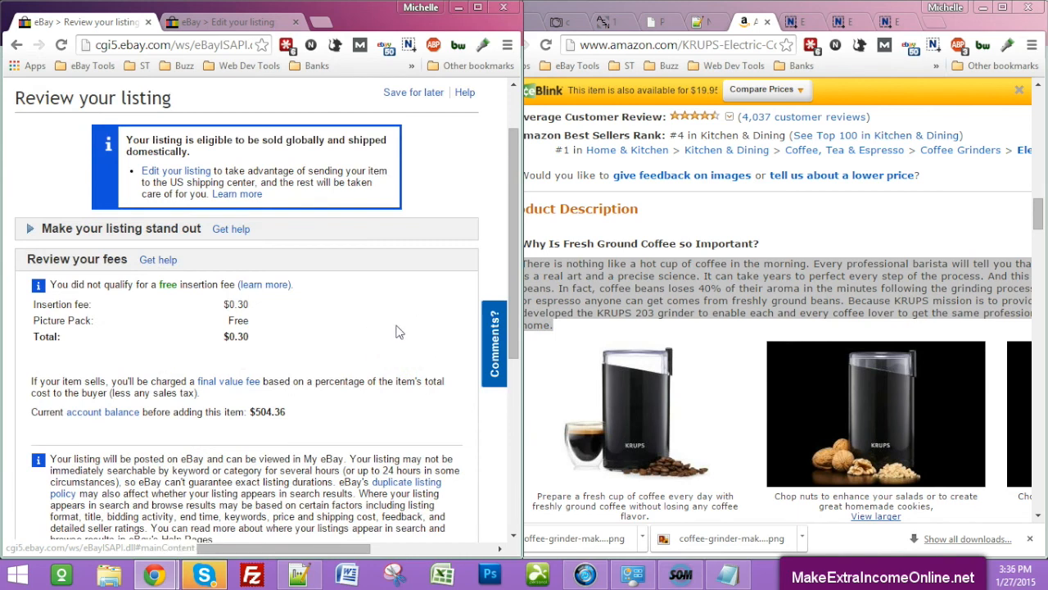
{"action": "scroll", "coordinate": [401, 325], "scroll_direction": "down", "scroll_amount": 2}
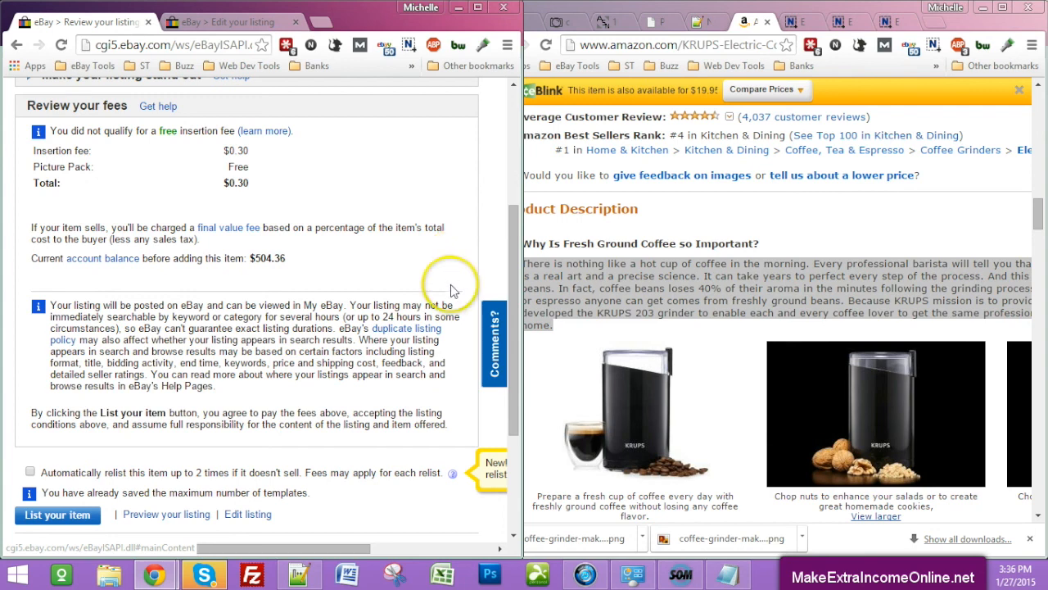
{"action": "left_click", "coordinate": [681, 575]}
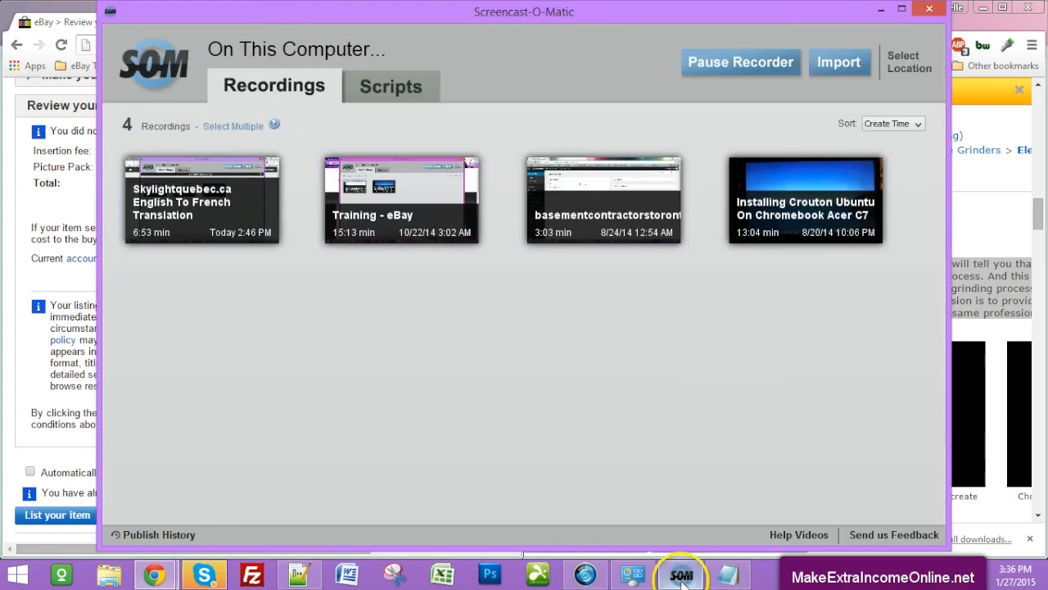